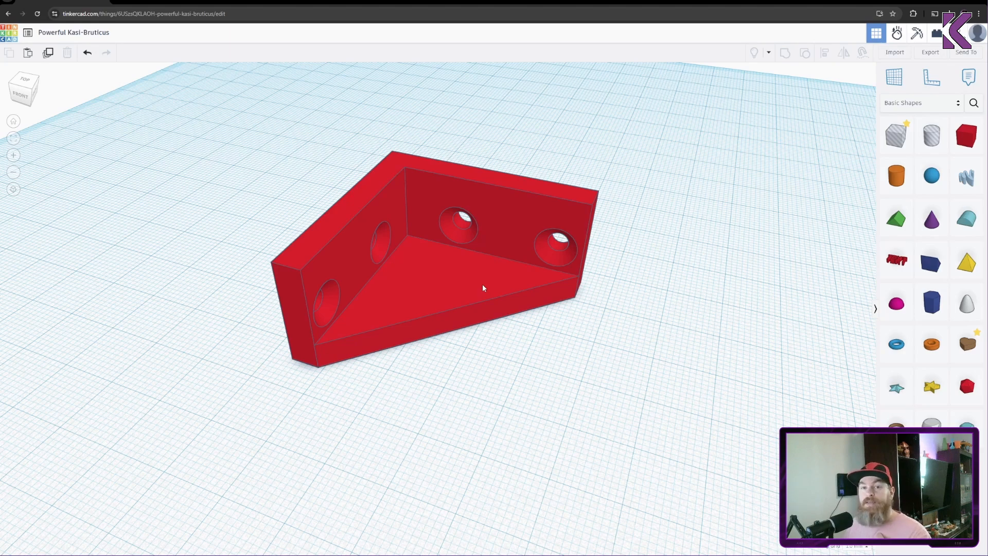
Step: Move the finished red bracket far off to the side so the working area of the workplane is empty
scroll(482, 283, down, 4)
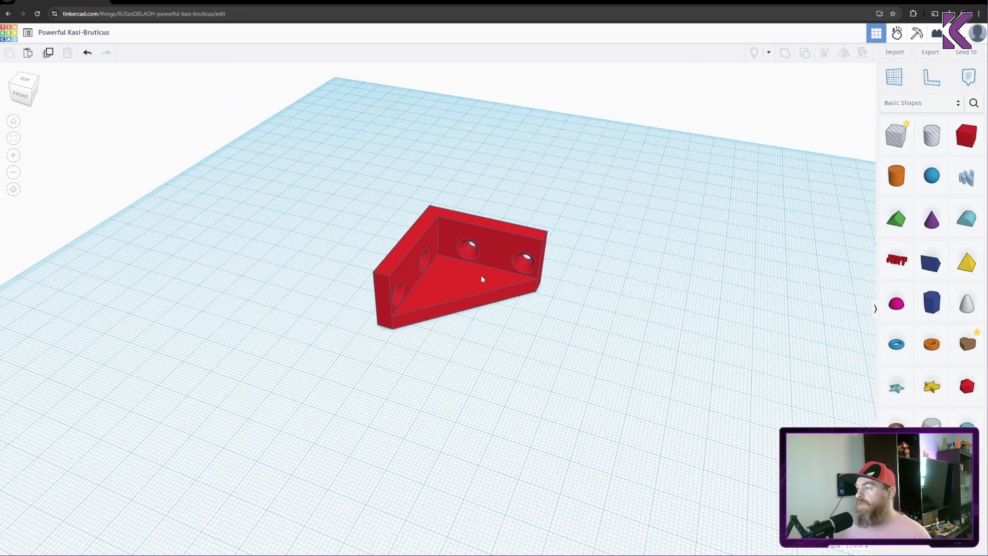
scroll(481, 275, down, 4)
drag(478, 275, 1, 354)
click(378, 312)
scroll(476, 268, up, 3)
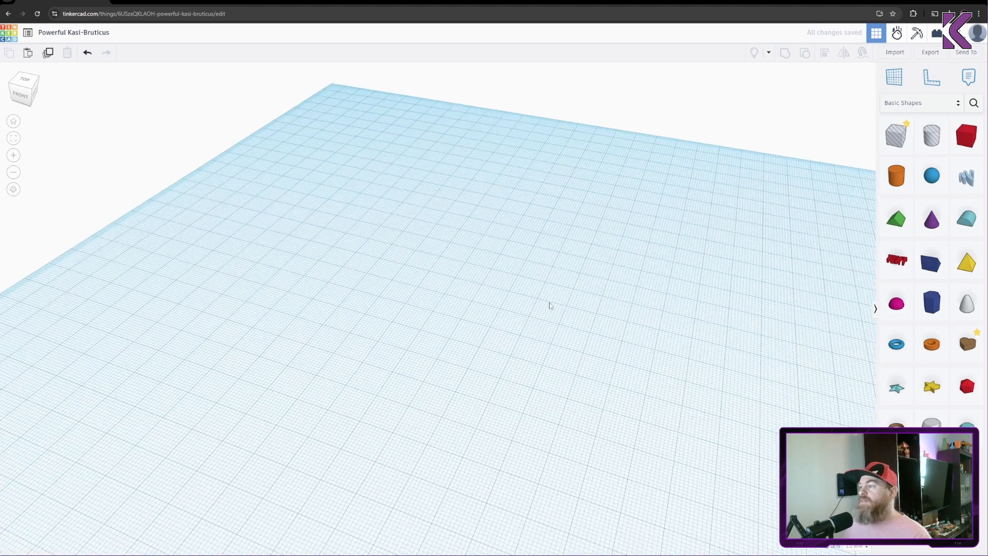
scroll(463, 282, up, 3)
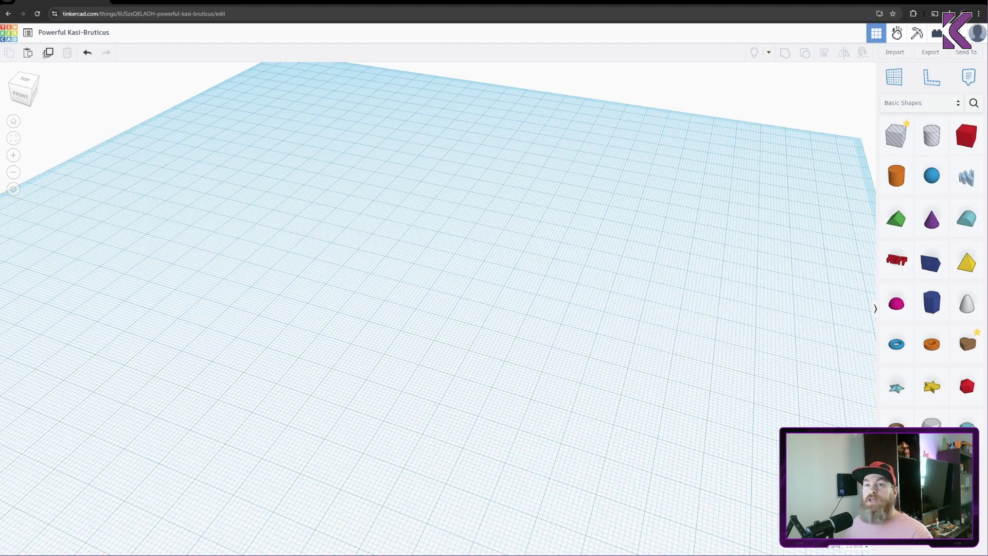
Step: Switch to the hand-drawn bracket sketch in the photo viewer, examine its dimensions, and move its window out of the way
key(alt+Tab)
drag(216, 1, 461, 118)
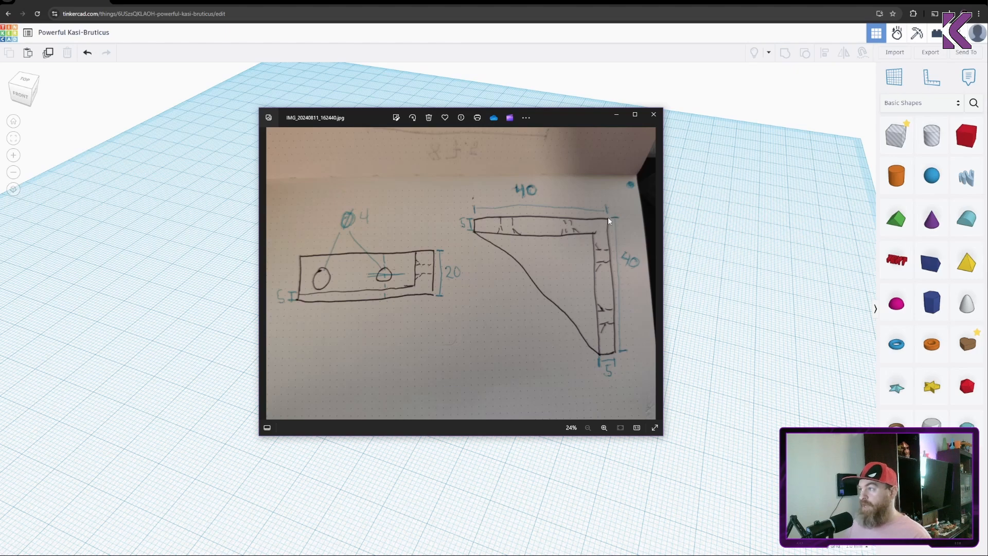
drag(575, 117, 0, 132)
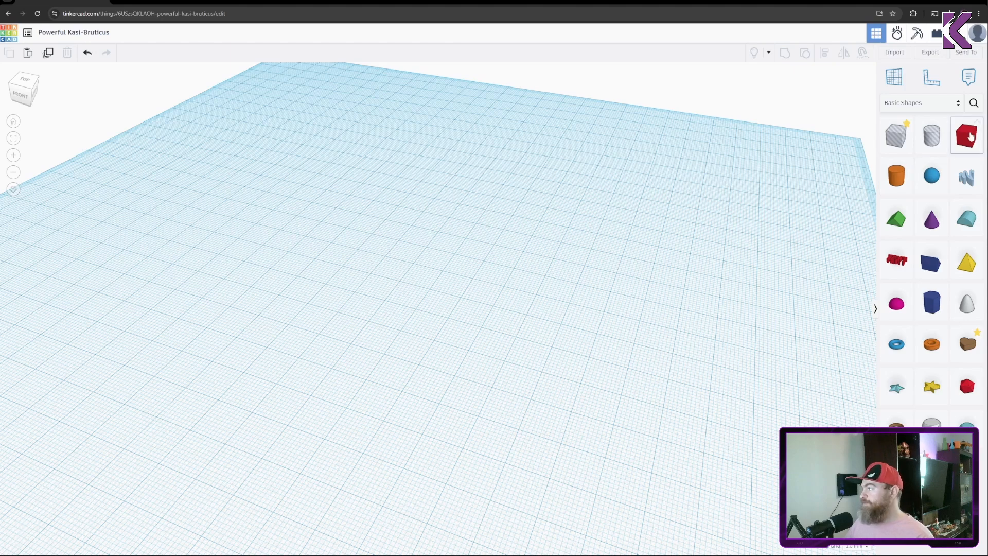
Step: Place a solid box on the workplane and set its base to 40 mm long and 5 mm thick
drag(965, 135, 454, 241)
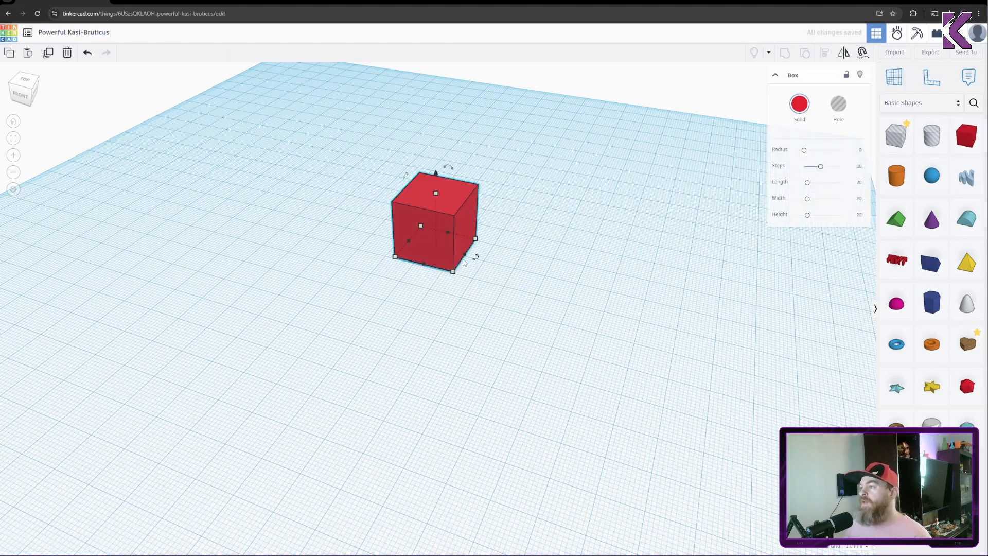
mouse_move(453, 271)
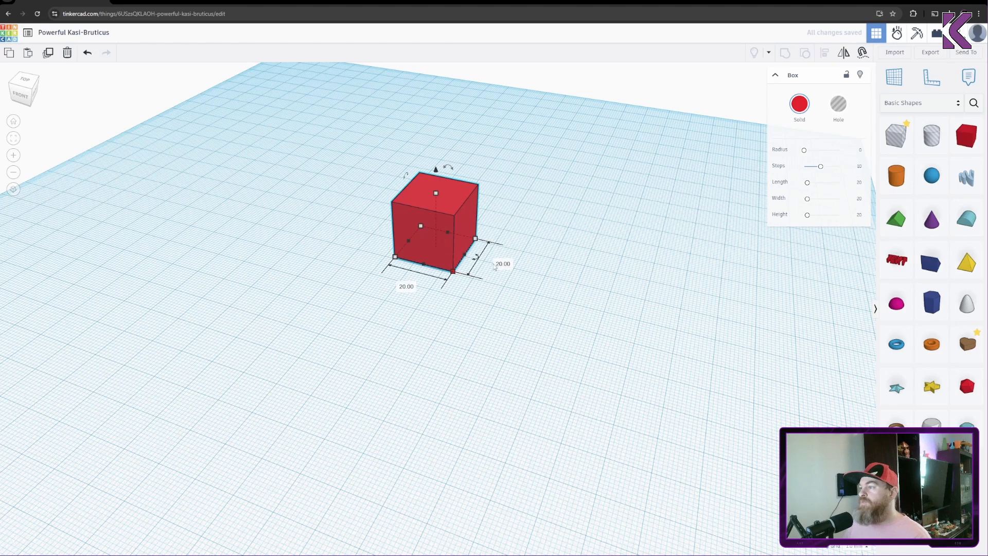
scroll(439, 227, up, 5)
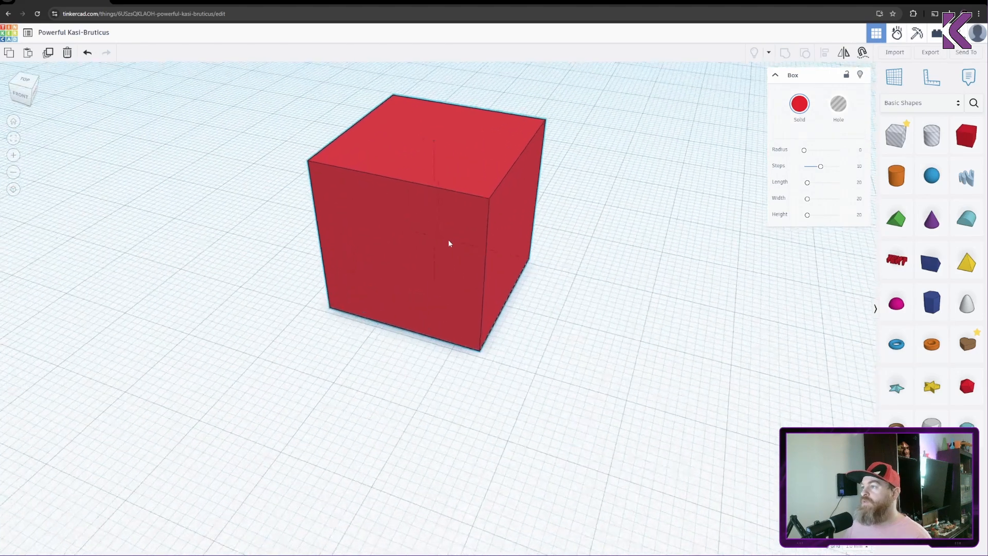
middle_drag(449, 239, 455, 274)
mouse_move(473, 379)
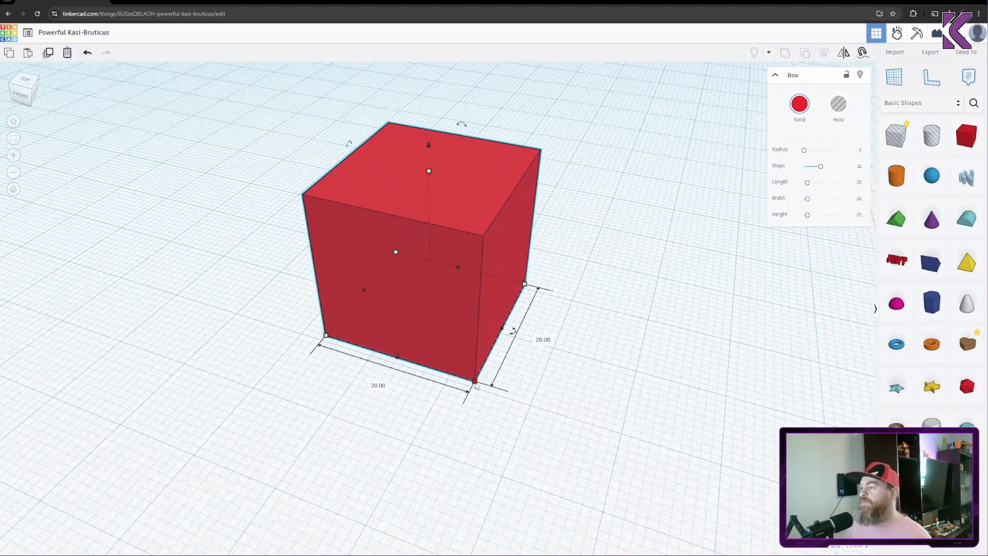
click(542, 338)
text(5)
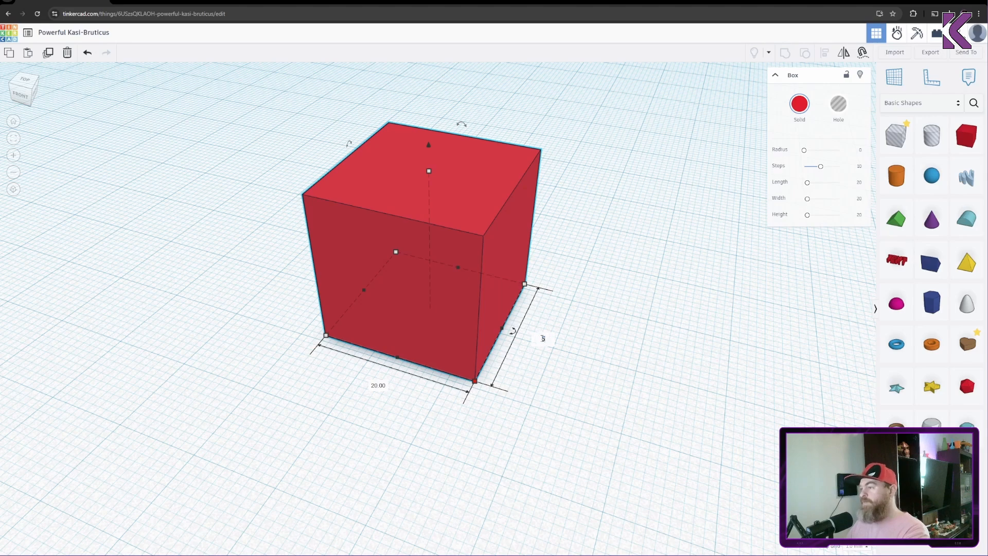
key(Return)
click(427, 311)
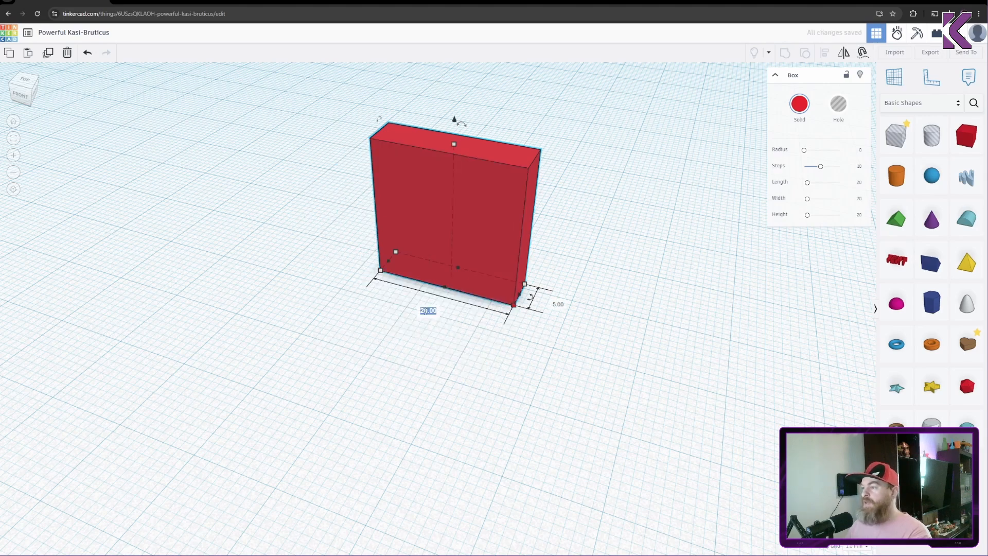
text(40)
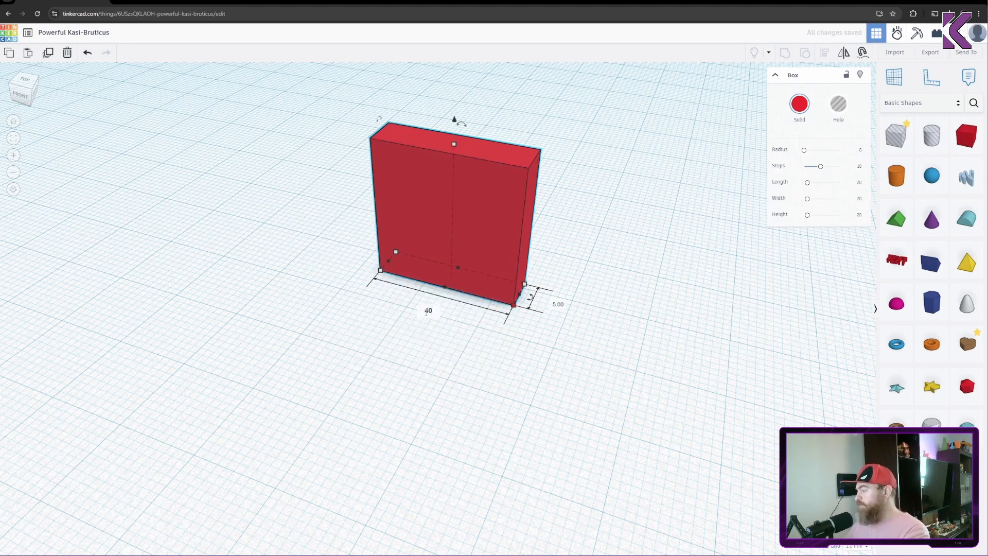
key(Return)
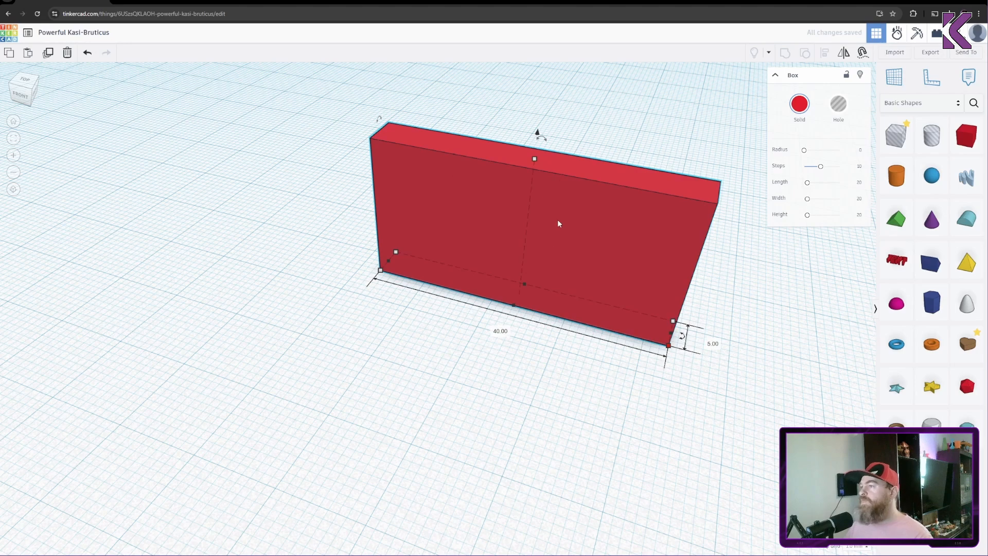
Step: Bring the bracket sketch back over the model, check the wall's dimensions against it, and move it away
drag(0, 167, 537, 119)
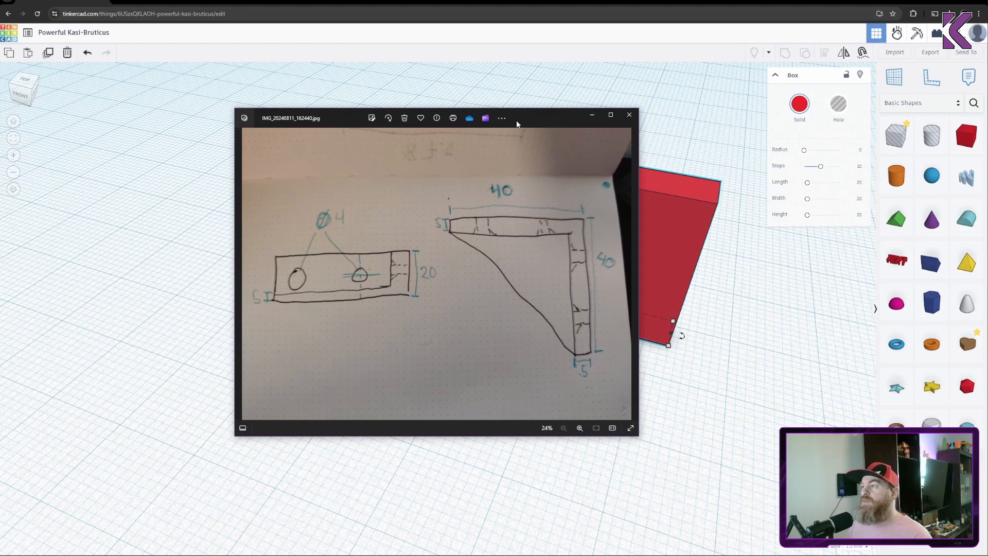
drag(549, 118, 0, 167)
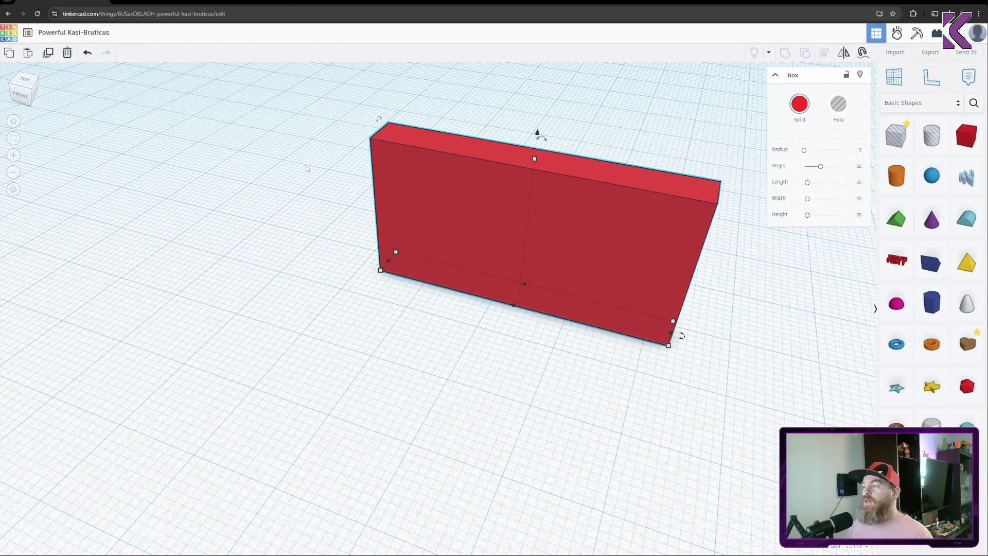
middle_drag(535, 159, 449, 246)
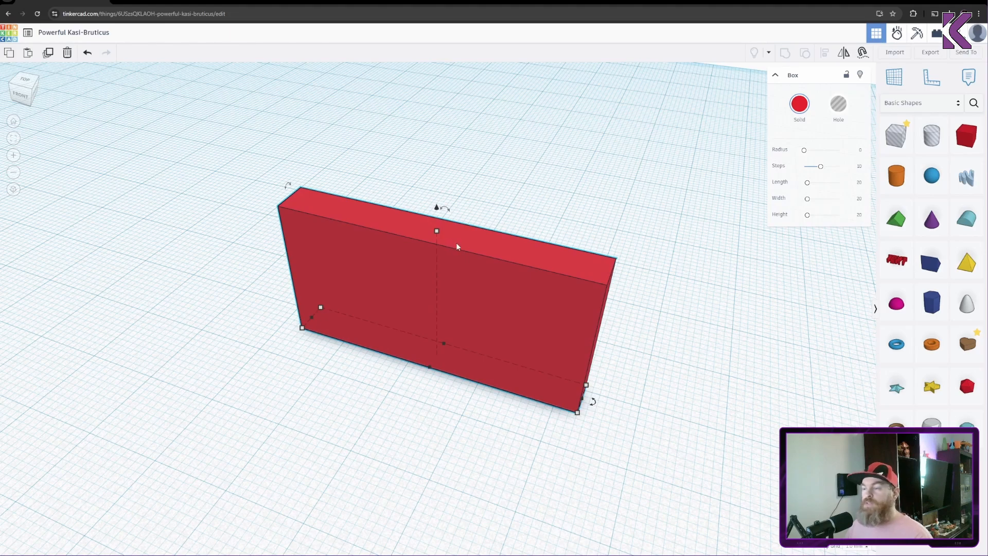
scroll(470, 268, down, 3)
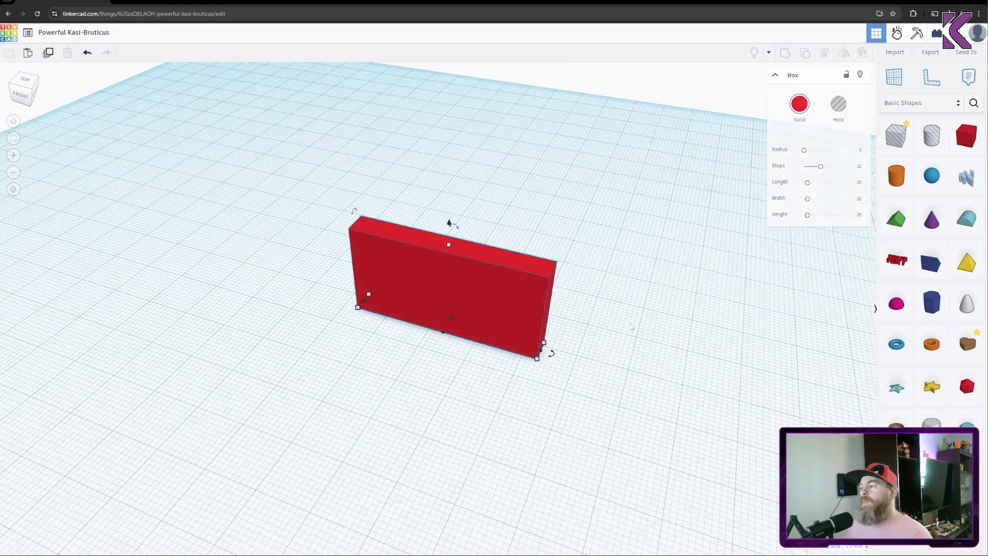
click(521, 312)
mouse_move(556, 359)
right_down()
mouse_move(395, 337)
mouse_move(415, 323)
mouse_move(580, 340)
mouse_move(558, 342)
right_up()
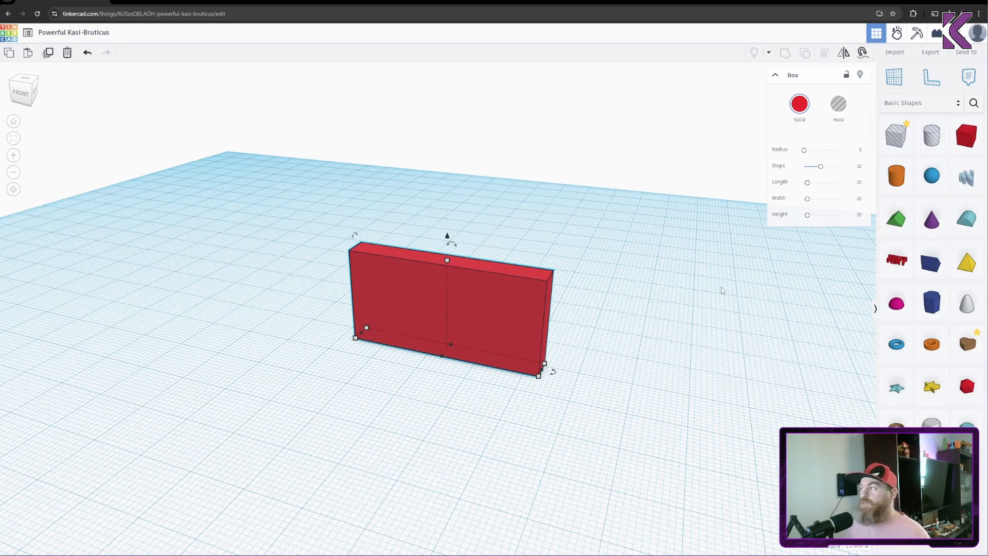
drag(966, 135, 667, 346)
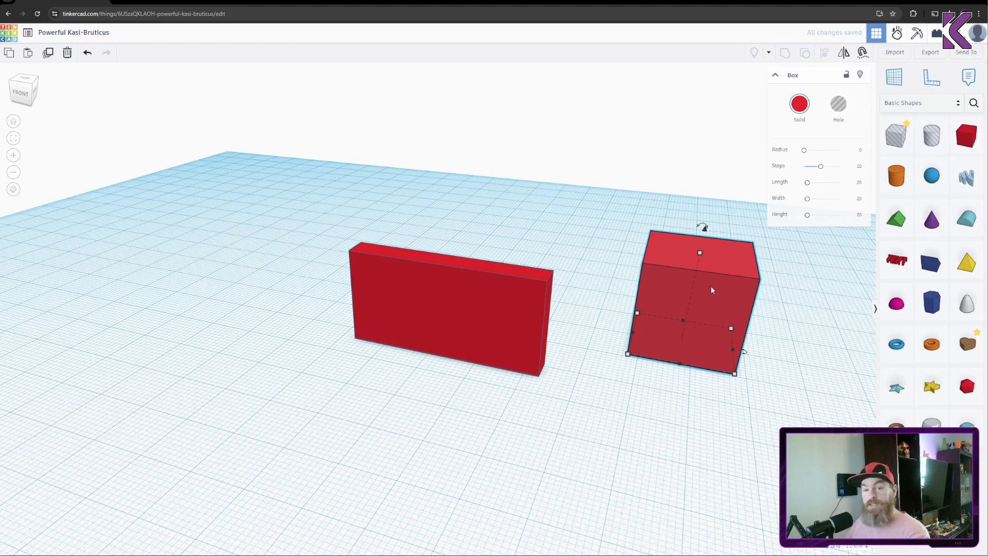
key(Delete)
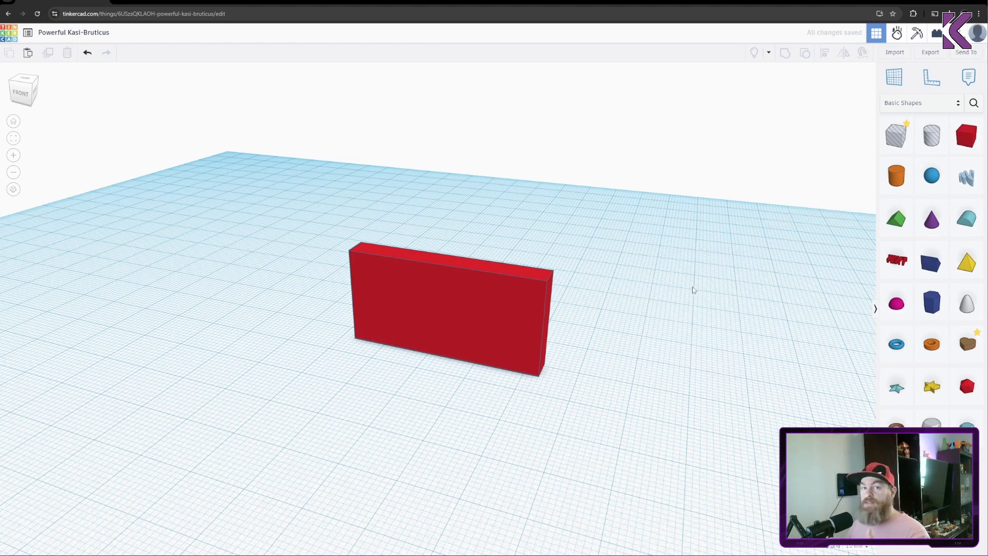
Step: Duplicate the 40 mm wall in place and rotate the copy -90° about the vertical axis
click(504, 307)
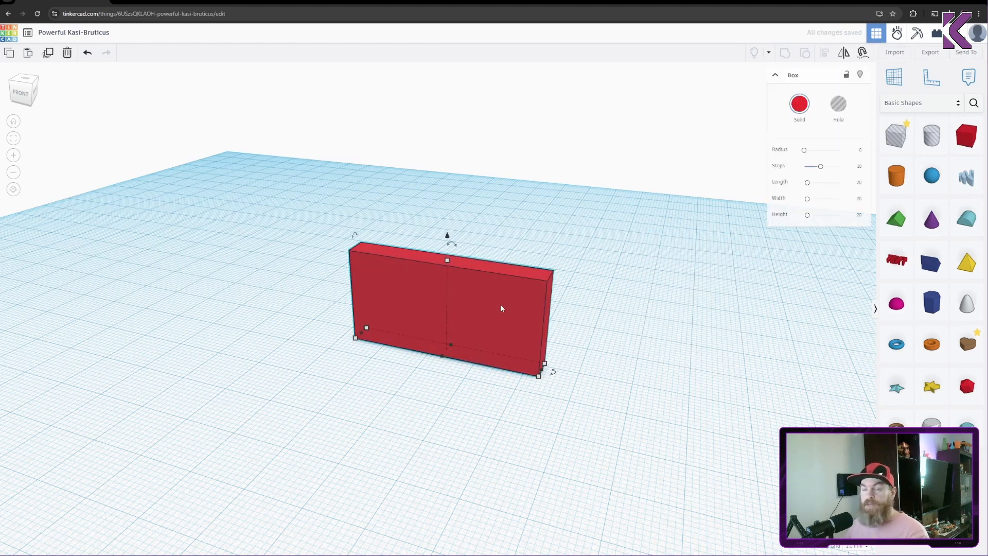
click(48, 53)
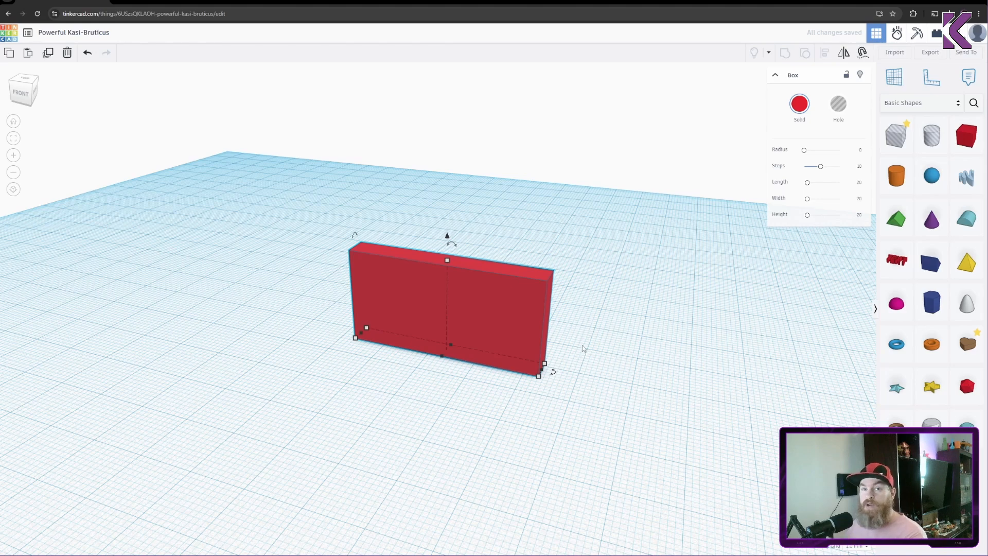
mouse_move(556, 374)
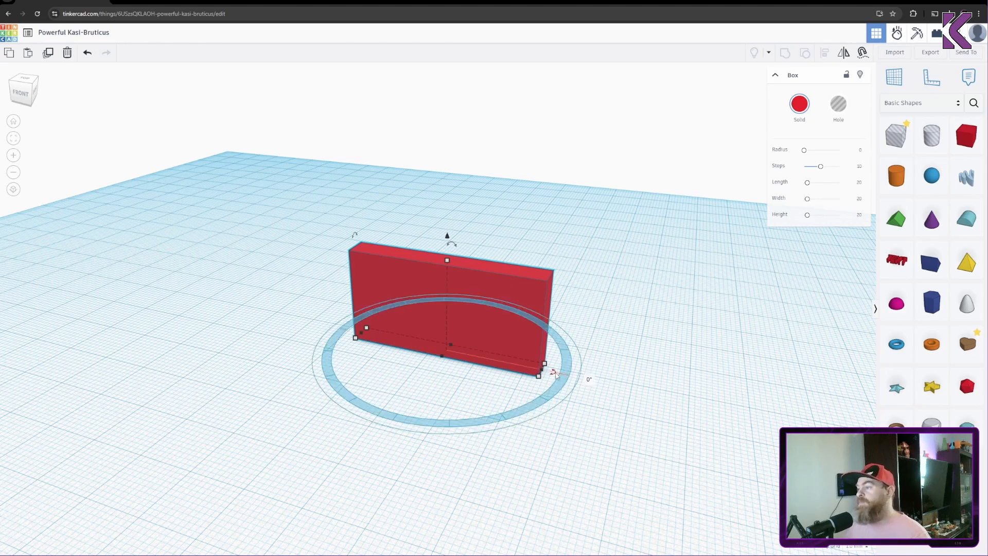
mouse_move(556, 373)
mouse_down()
mouse_move(447, 416)
mouse_move(406, 402)
mouse_move(520, 396)
mouse_move(561, 376)
mouse_move(552, 360)
mouse_move(569, 379)
mouse_move(555, 376)
mouse_up()
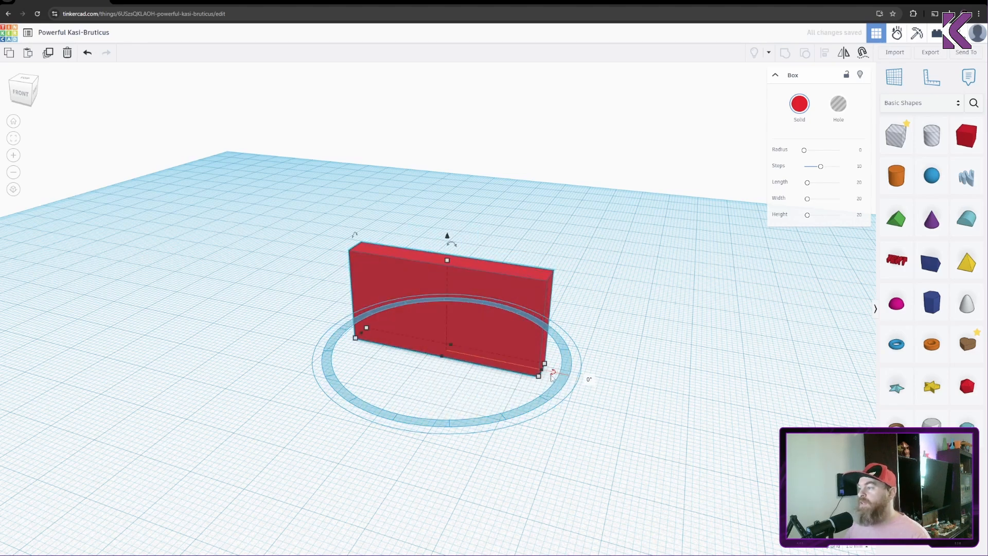
scroll(546, 370, up, 8)
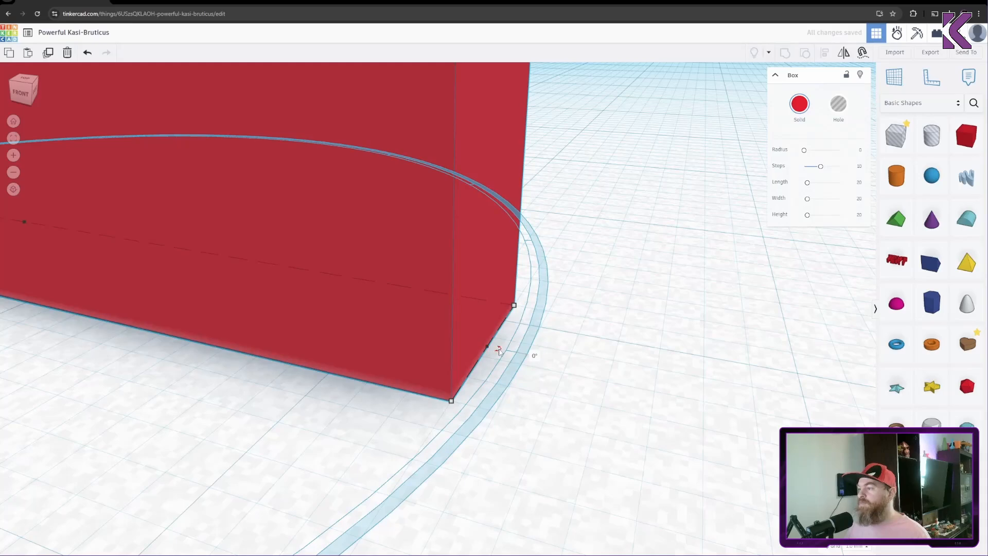
scroll(496, 344, down, 10)
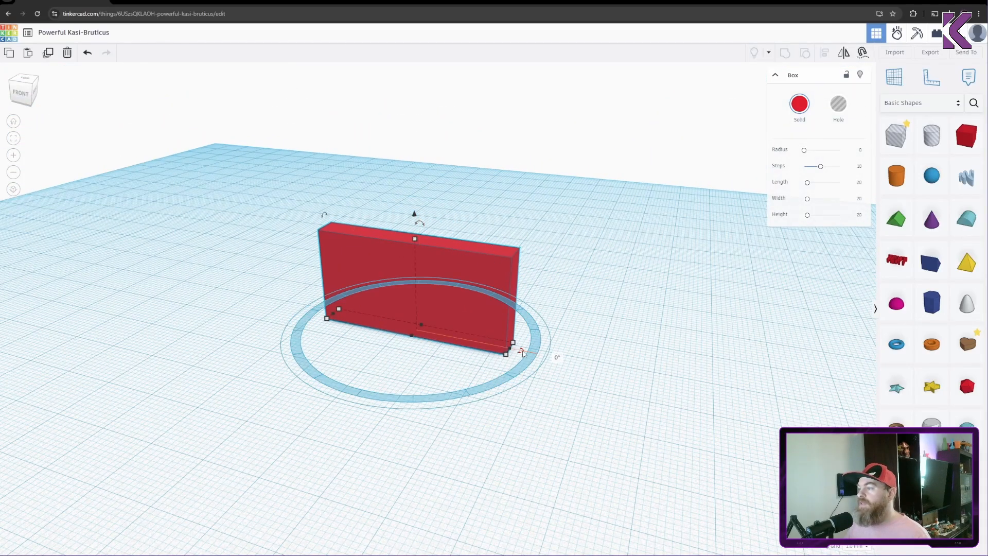
drag(521, 350, 393, 377)
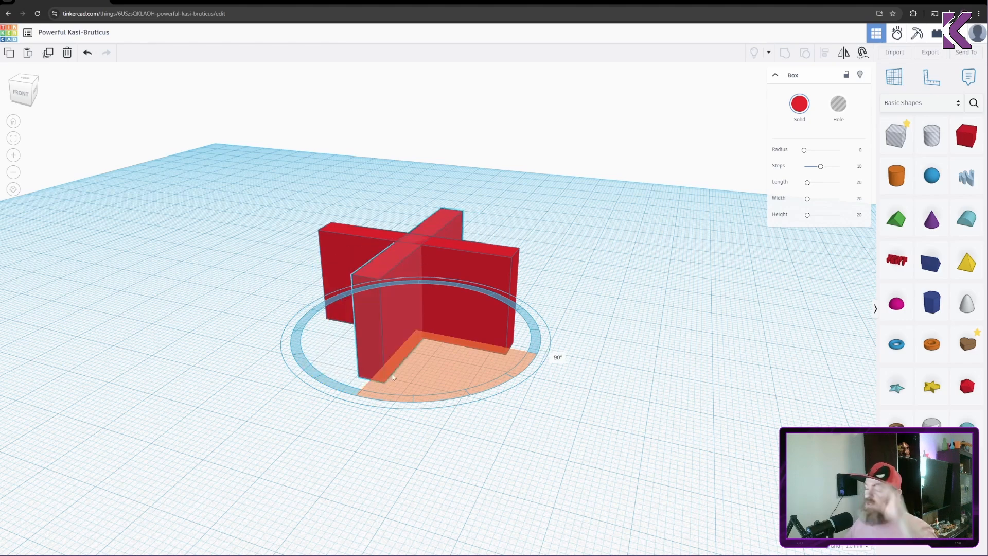
drag(393, 378, 393, 377)
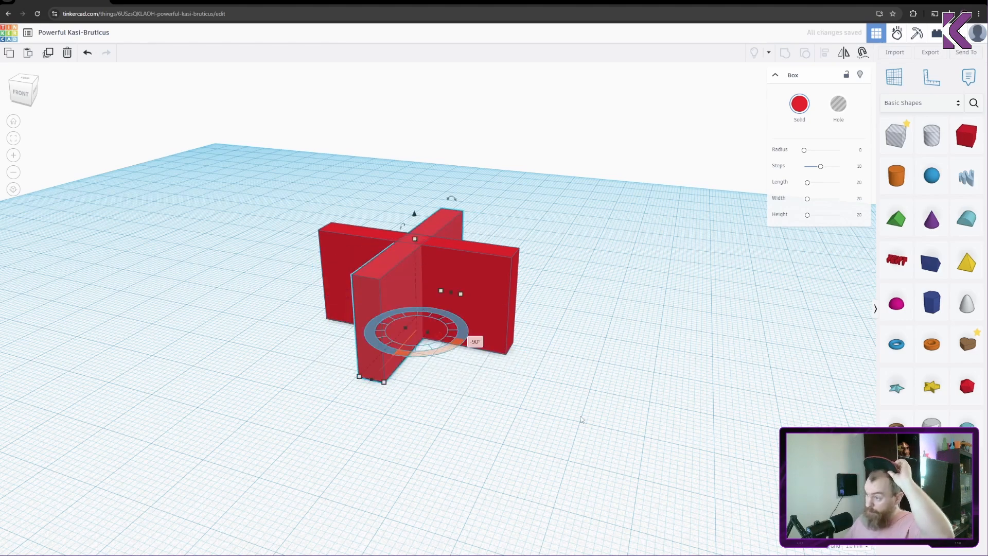
click(551, 337)
Step: Slide the original wall along its length so it crosses the rotated copy off-centre
right_drag(551, 337, 532, 357)
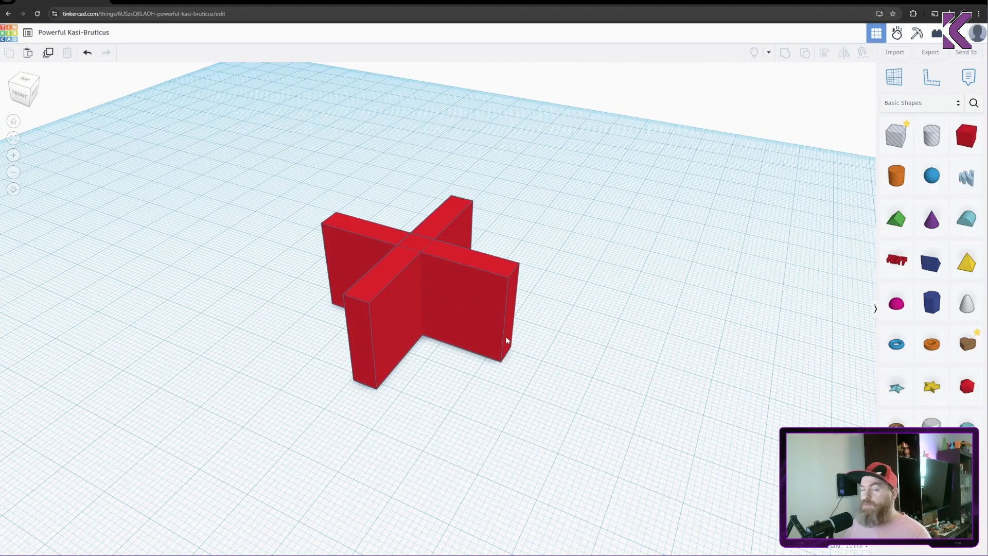
drag(491, 307, 538, 304)
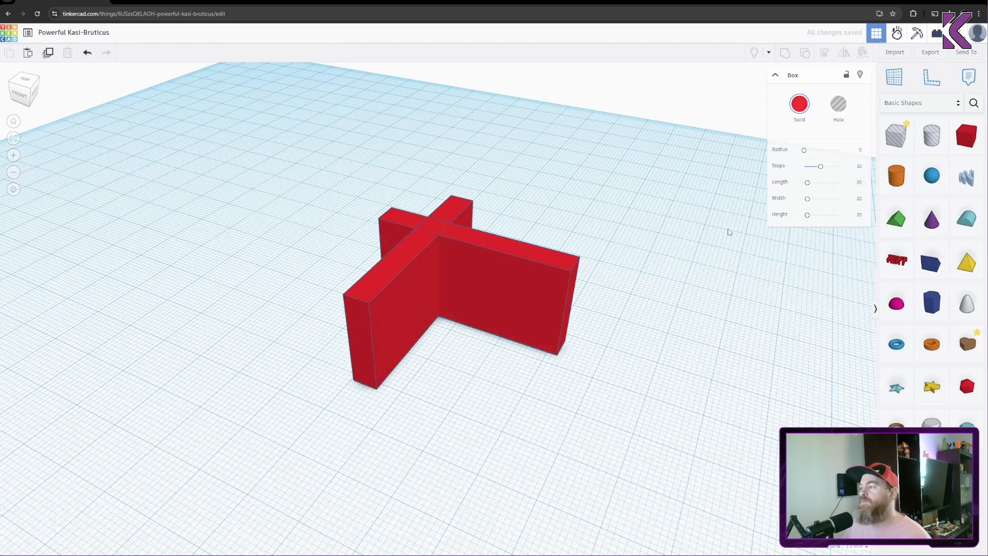
click(727, 229)
Step: Select both walls and align them to a shared outer corner along both horizontal axes, forming an L
drag(580, 208, 317, 404)
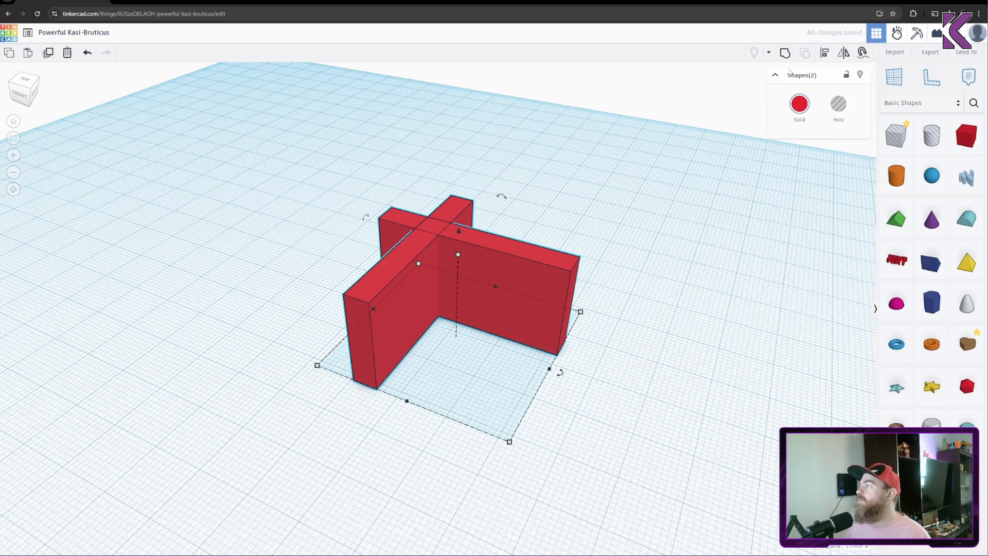
click(825, 54)
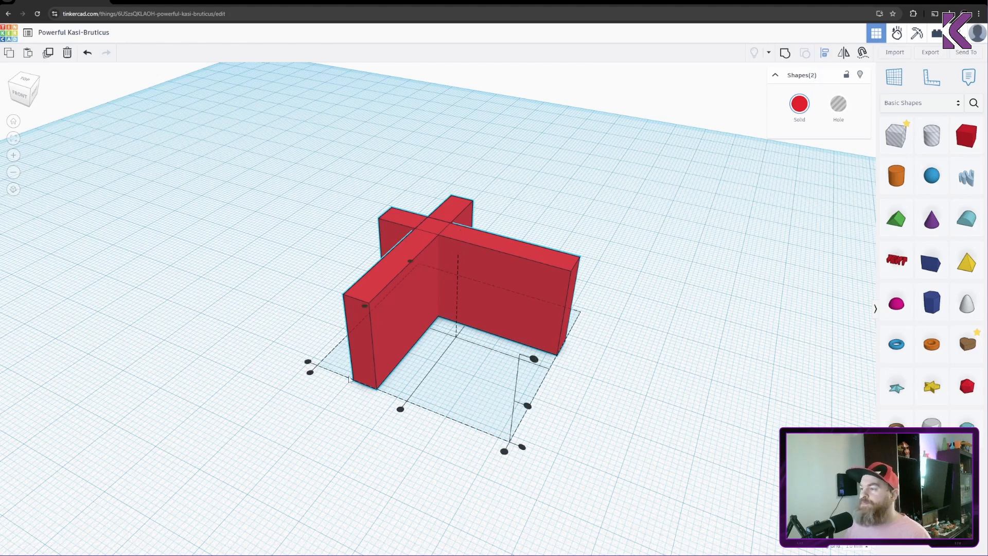
right_drag(404, 437, 756, 435)
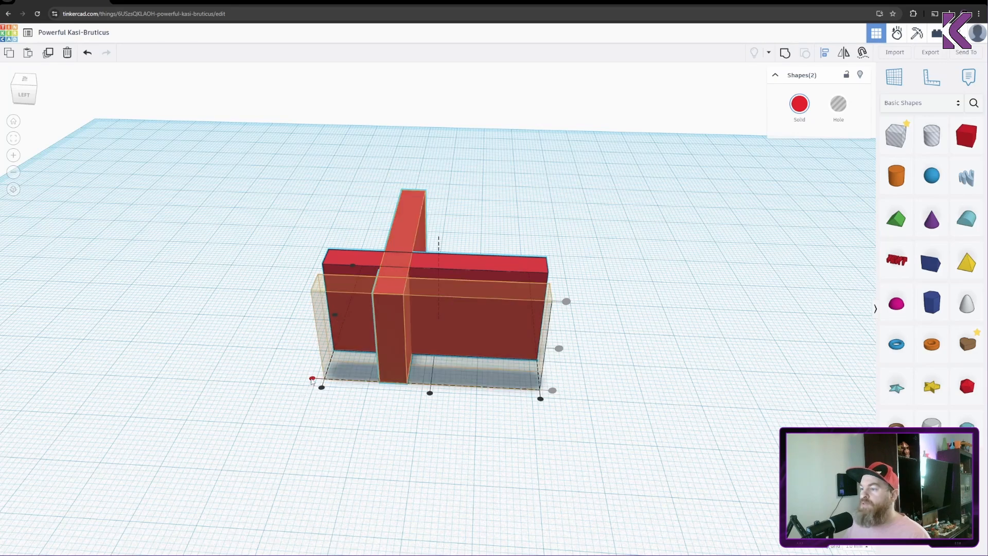
click(312, 379)
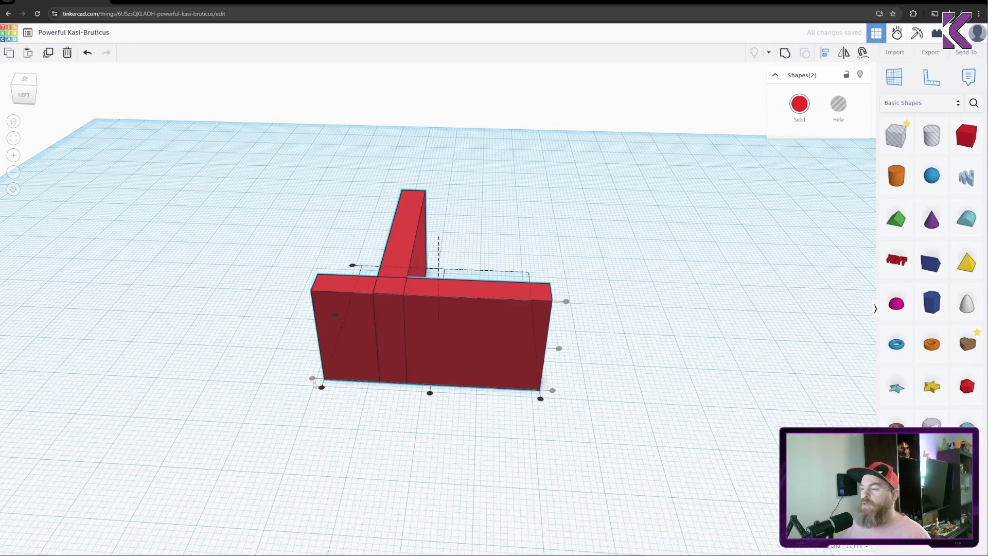
click(364, 406)
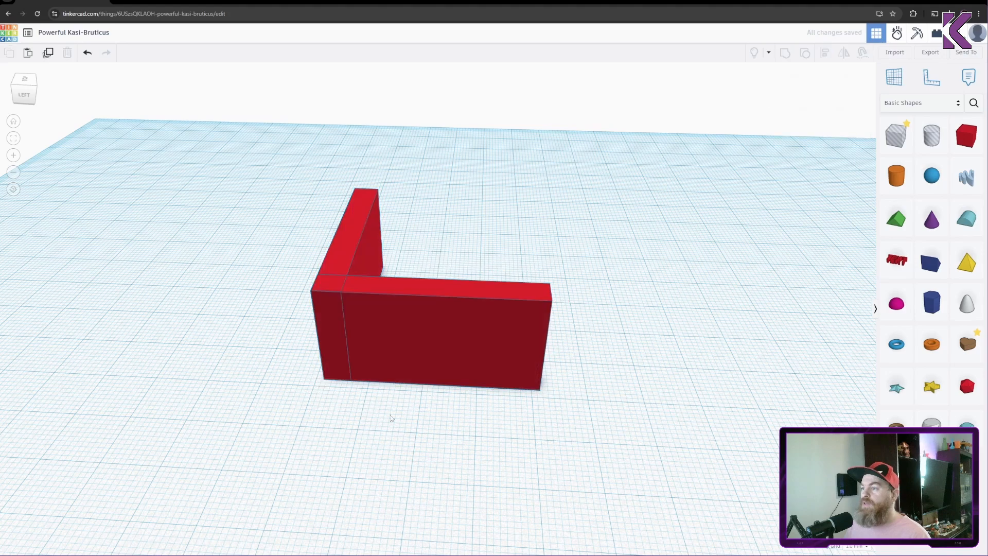
Step: Select both walls of the L and try centring them on each other along both horizontal axes
right_drag(364, 406, 346, 394)
drag(590, 143, 575, 190)
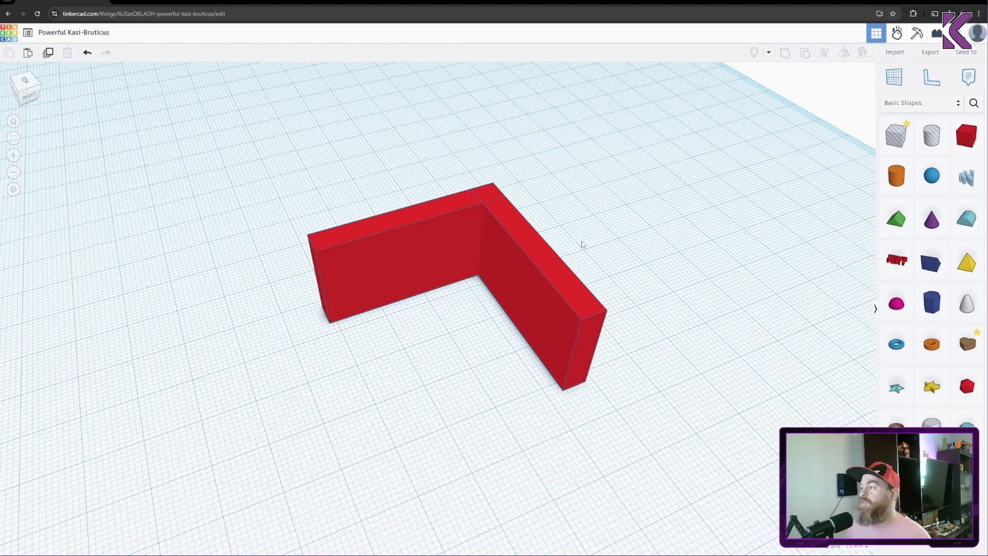
middle_drag(583, 244, 576, 249)
drag(569, 180, 387, 313)
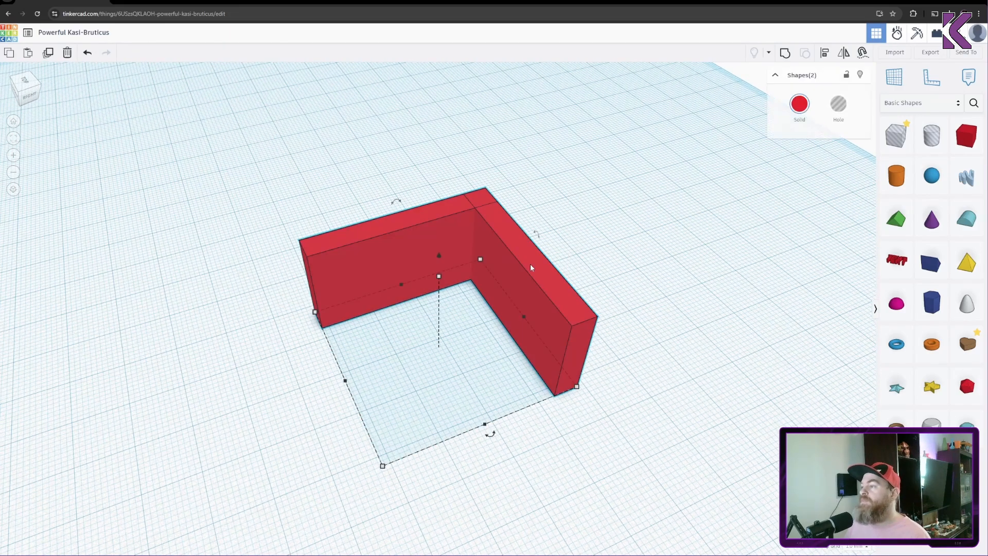
click(824, 53)
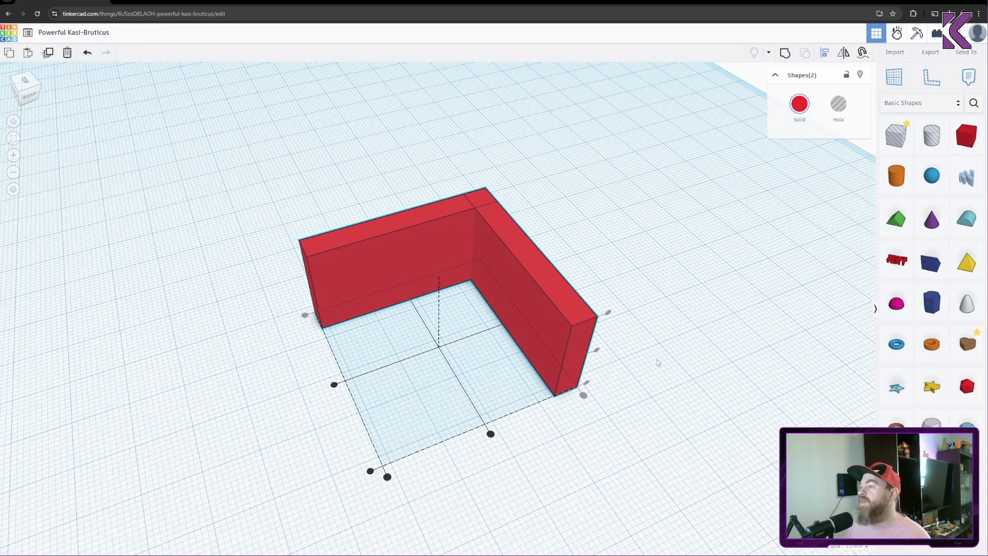
right_drag(656, 359, 597, 350)
click(512, 412)
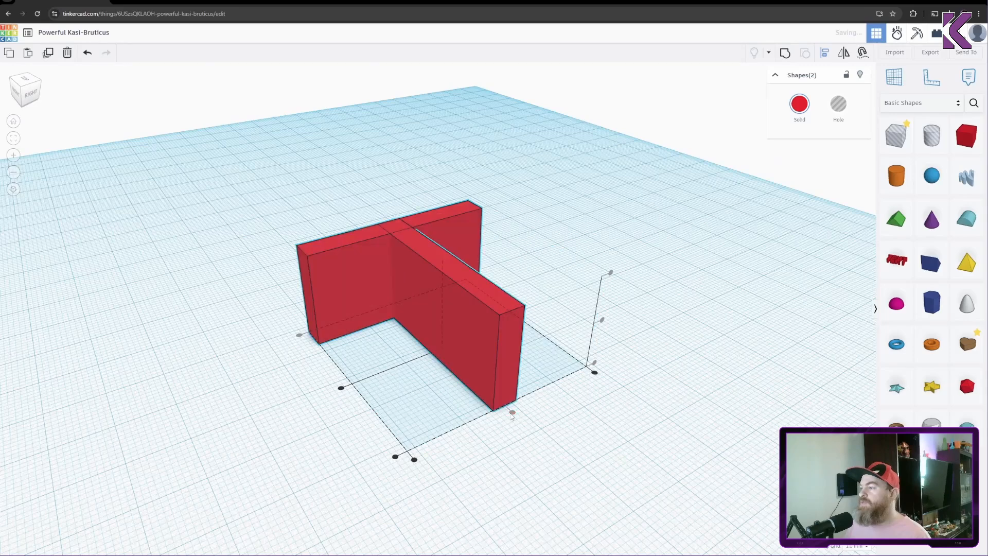
right_drag(577, 421, 522, 426)
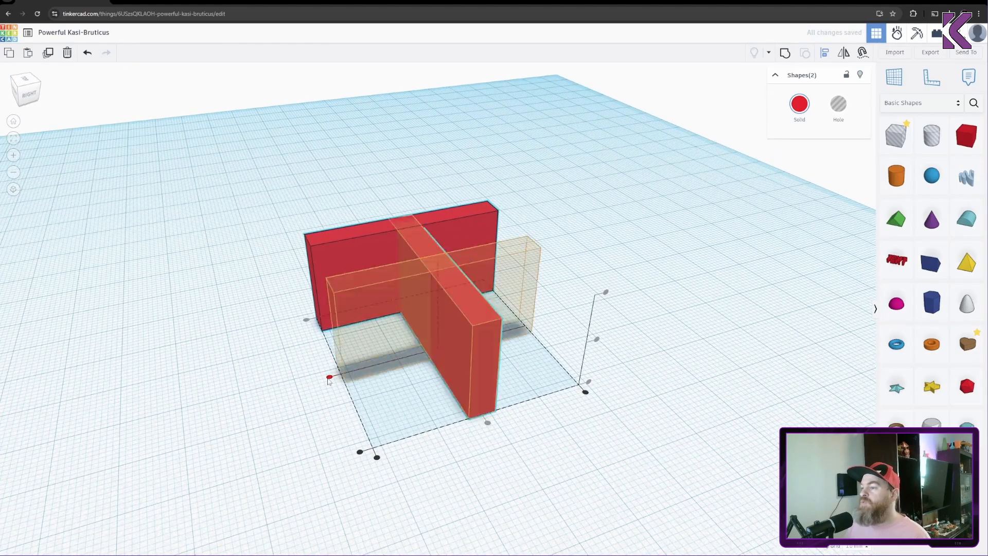
click(329, 378)
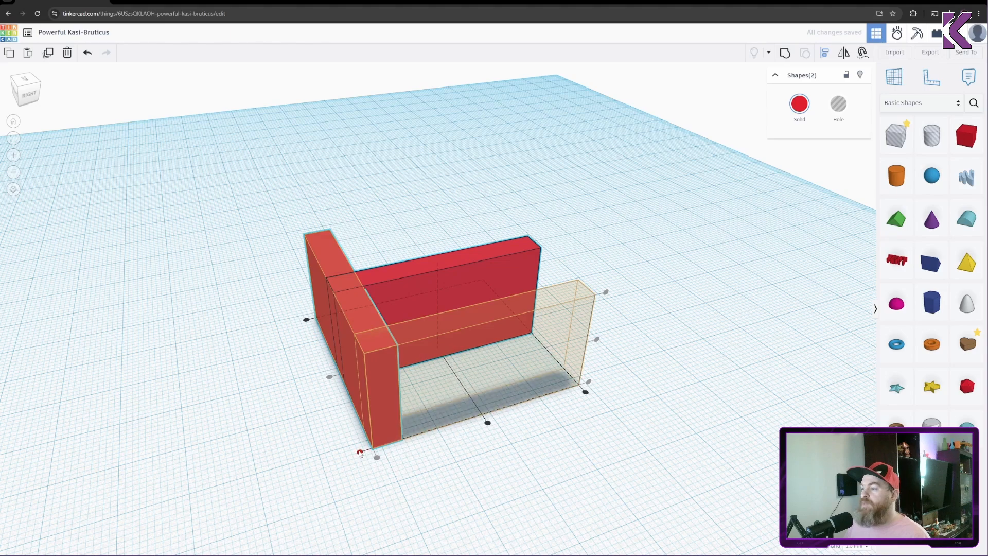
Step: Align both walls back to their shared outer corner along both horizontal axes, restoring the L
click(359, 452)
right_drag(375, 463, 323, 363)
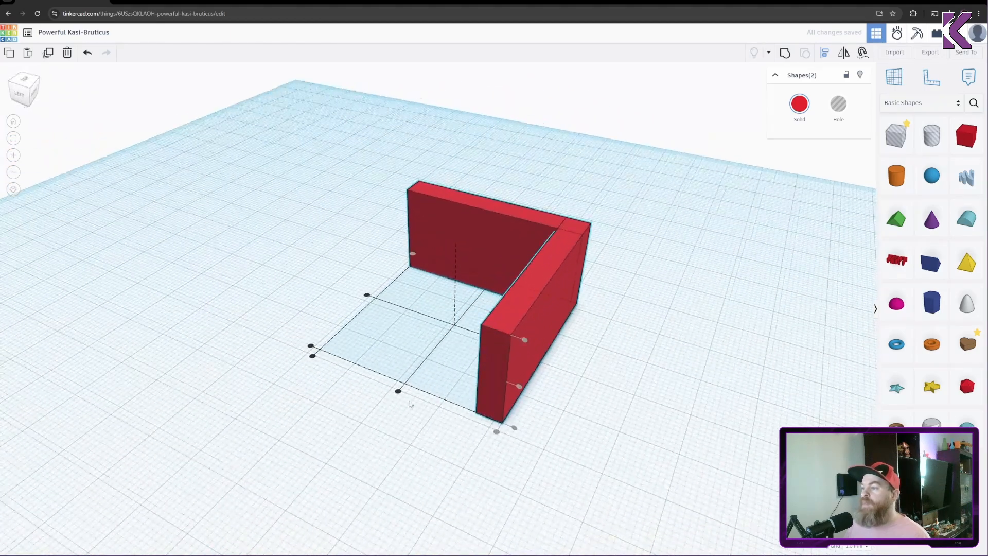
click(312, 358)
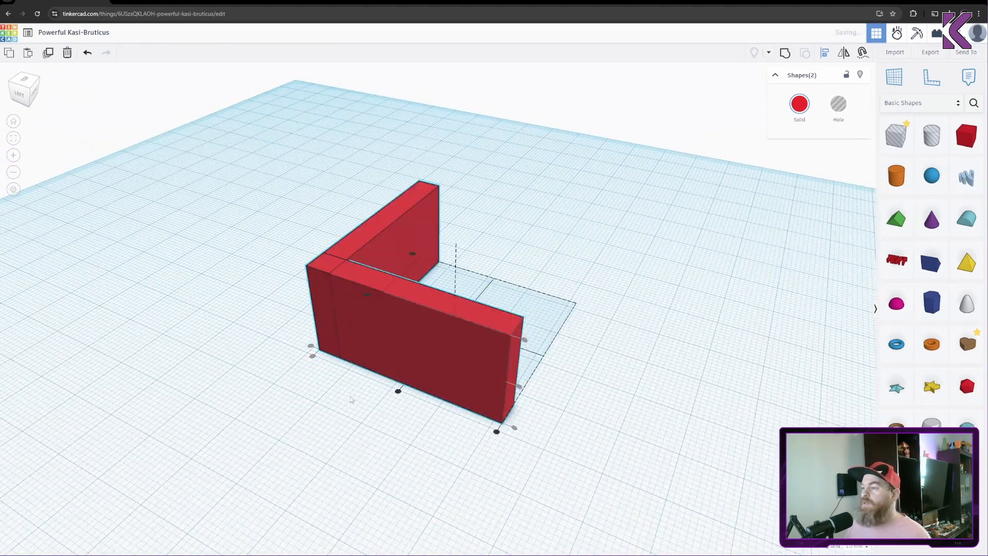
Step: Select both walls of the L and group them into one solid piece
click(394, 455)
right_drag(394, 456, 136, 480)
drag(272, 183, 627, 375)
click(731, 374)
click(507, 280)
click(396, 275)
shift+click(499, 275)
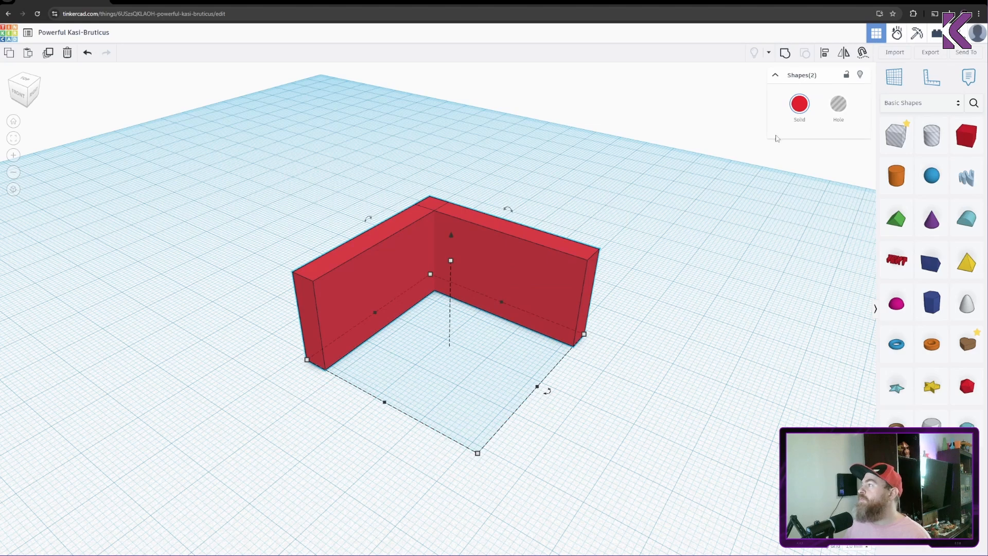
click(785, 54)
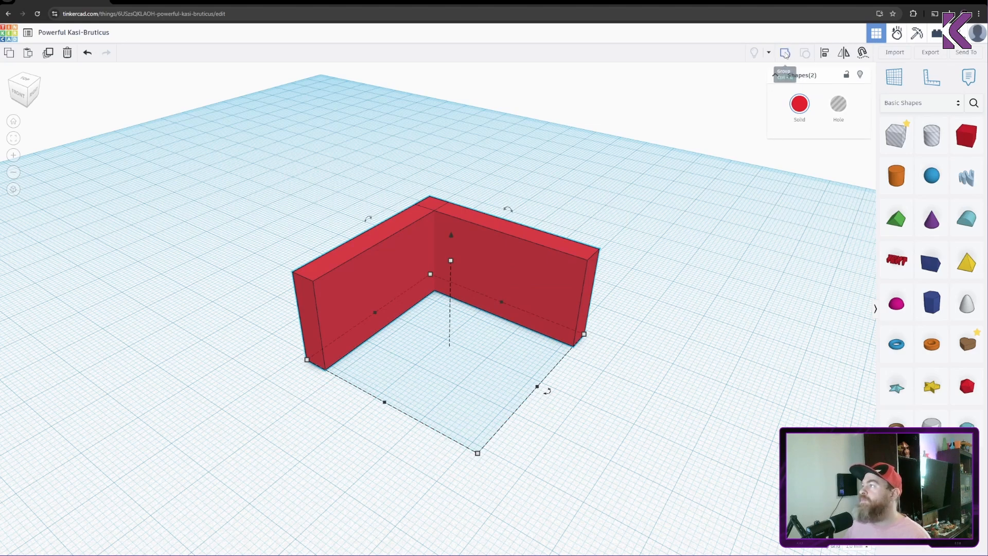
click(643, 205)
right_drag(555, 277, 521, 291)
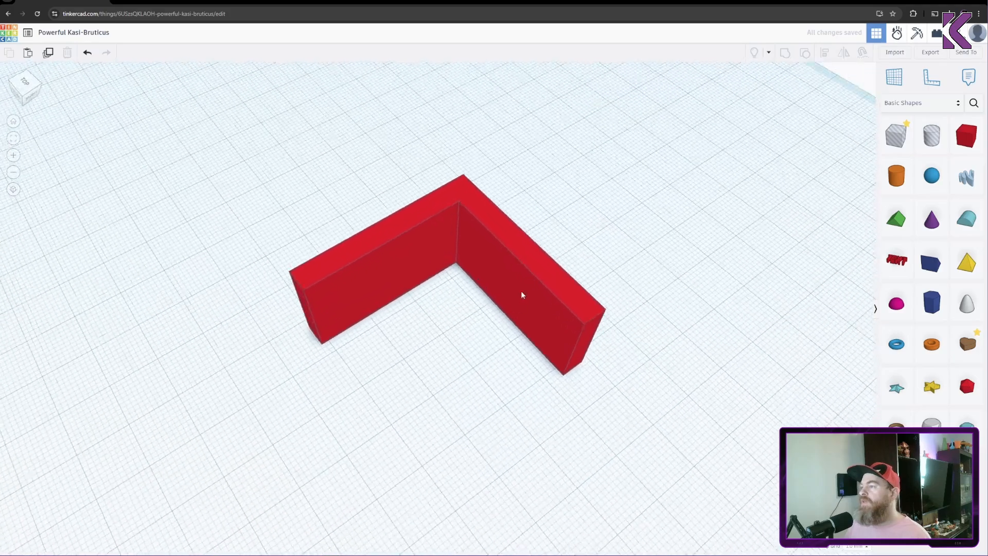
drag(520, 289, 548, 232)
Step: Bring the bracket sketch over the model, check the brace that spans the two walls, and move it away
click(631, 247)
right_drag(631, 247, 494, 221)
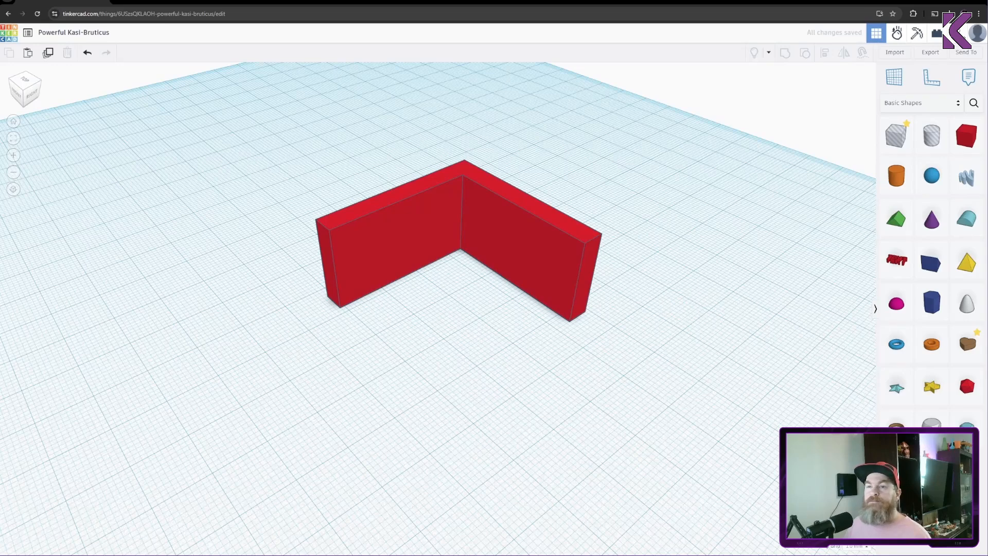
mouse_move(0, 174)
mouse_down()
mouse_move(508, 116)
mouse_move(499, 117)
mouse_up()
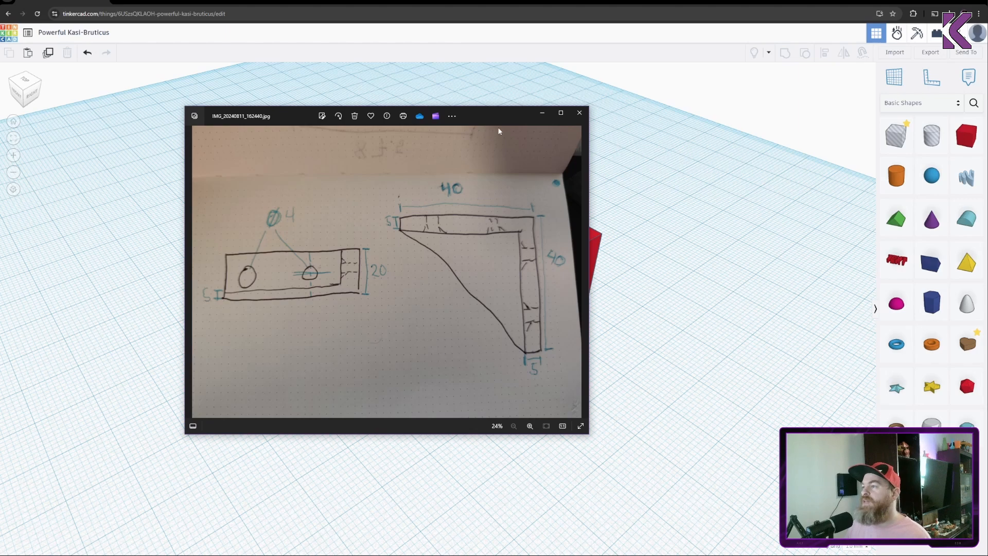
drag(507, 115, 0, 124)
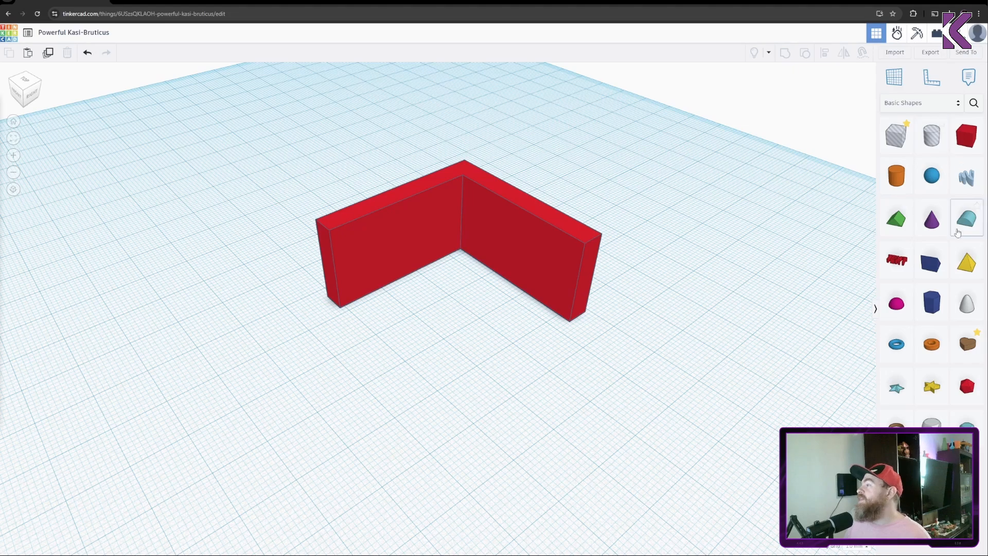
Step: Place a wedge inside the L, rotate it 90° onto its triangular face and -90° about the vertical axis to face the inner corner
drag(935, 266, 414, 323)
click(574, 368)
right_drag(573, 369, 535, 355)
click(490, 333)
drag(459, 247, 520, 301)
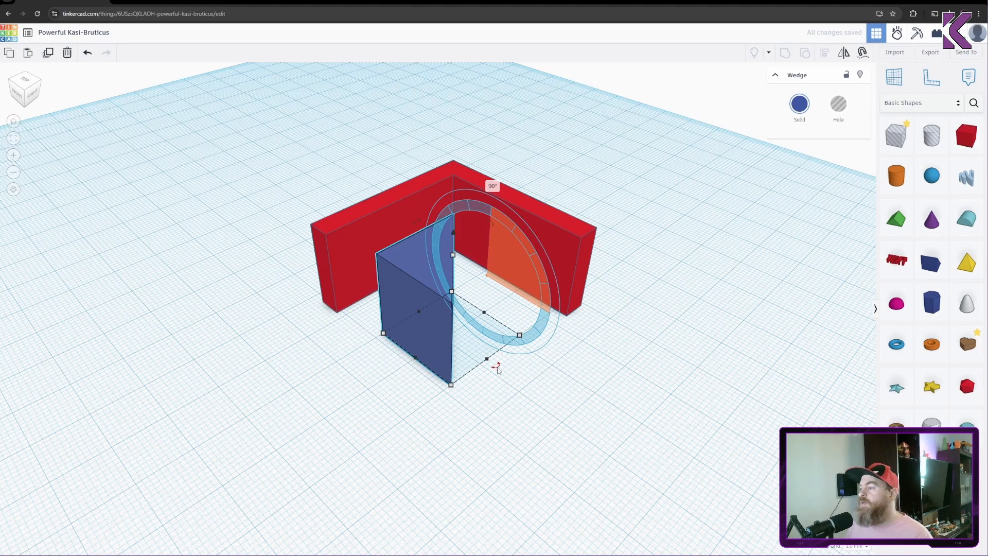
drag(497, 368, 403, 365)
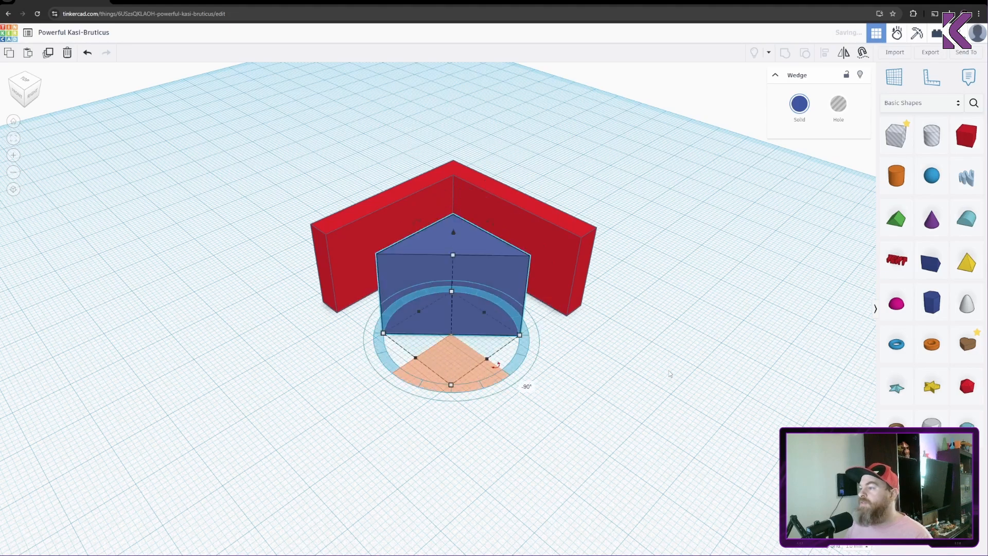
click(670, 374)
right_drag(664, 375, 469, 331)
Step: Flatten the wedge into a thin base plate and stretch it to 35 × 35 mm to fill the inside of the L
click(484, 295)
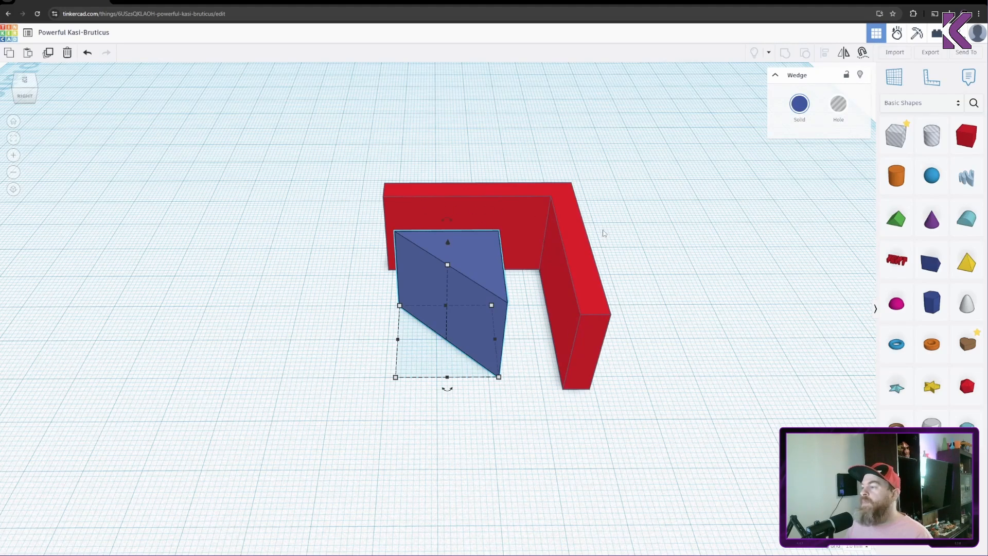
drag(453, 267, 539, 338)
drag(456, 316, 390, 270)
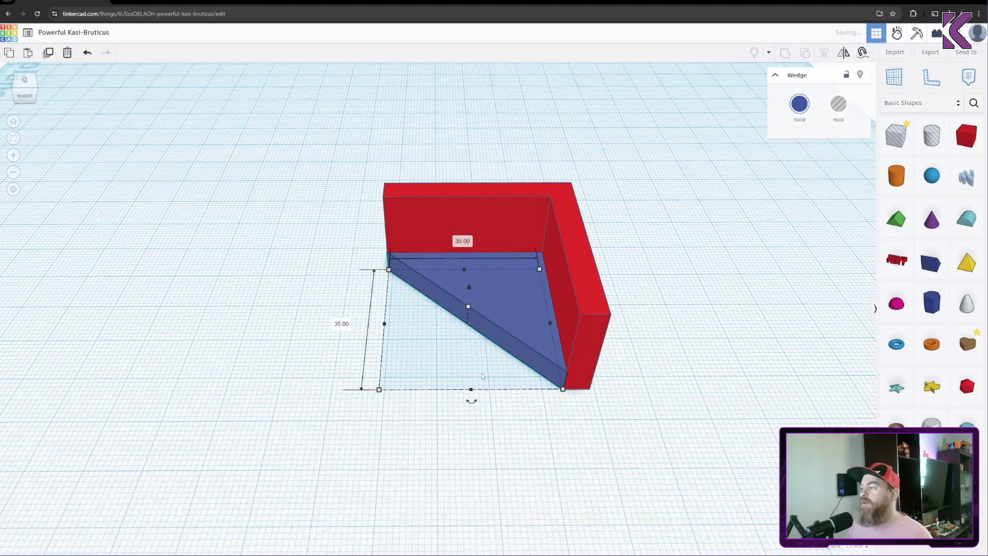
click(518, 414)
right_drag(518, 415, 694, 414)
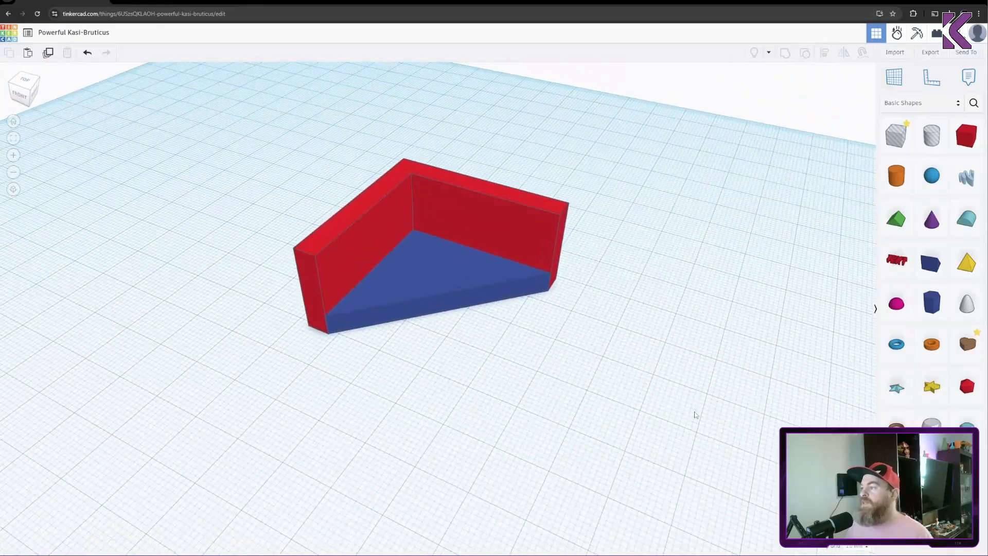
Step: Select the wedge and the L-shaped walls and group them into a single bracket
drag(636, 235, 281, 394)
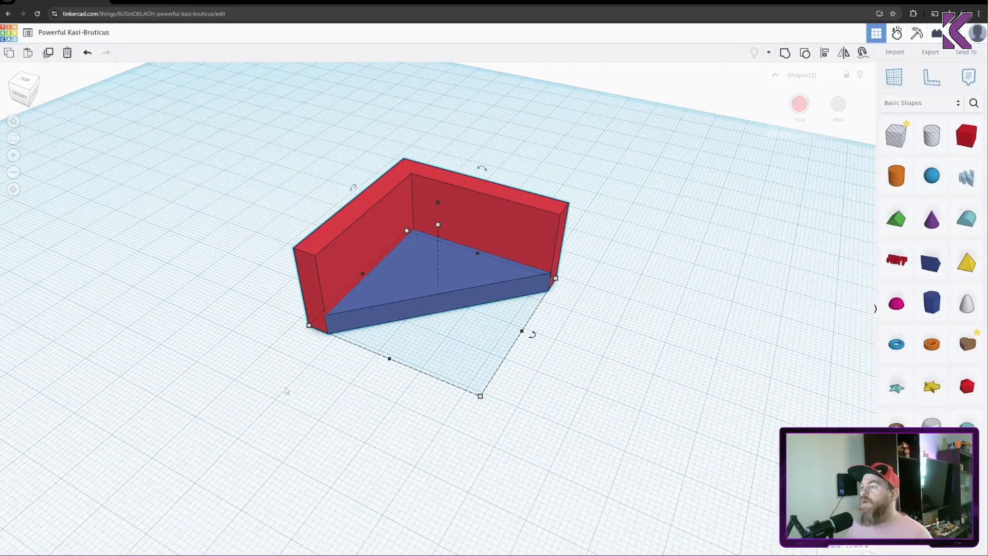
click(785, 55)
click(700, 234)
right_drag(679, 245, 586, 261)
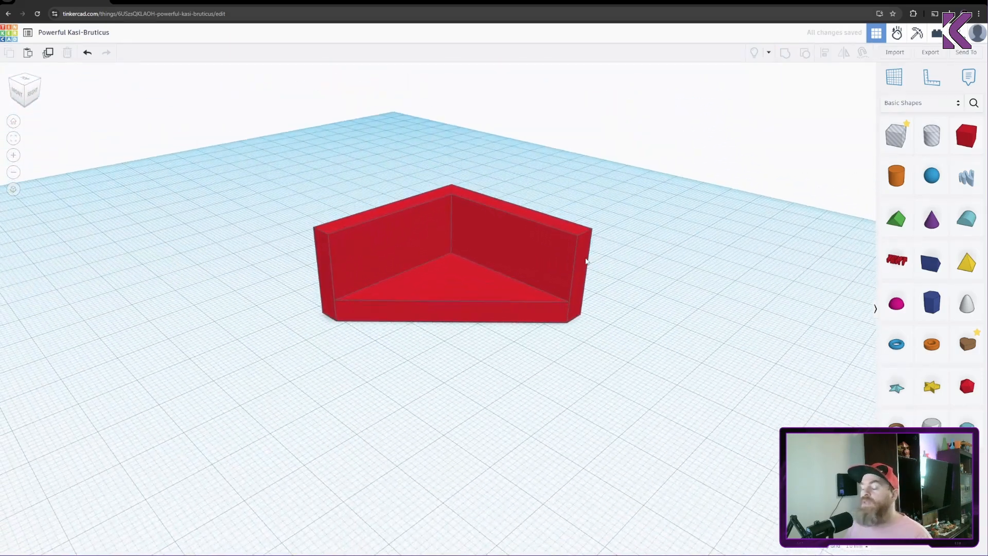
Step: Bring the finished example bracket from beyond the workplane beside the new one and examine its countersunk screw holes
scroll(492, 266, up, 3)
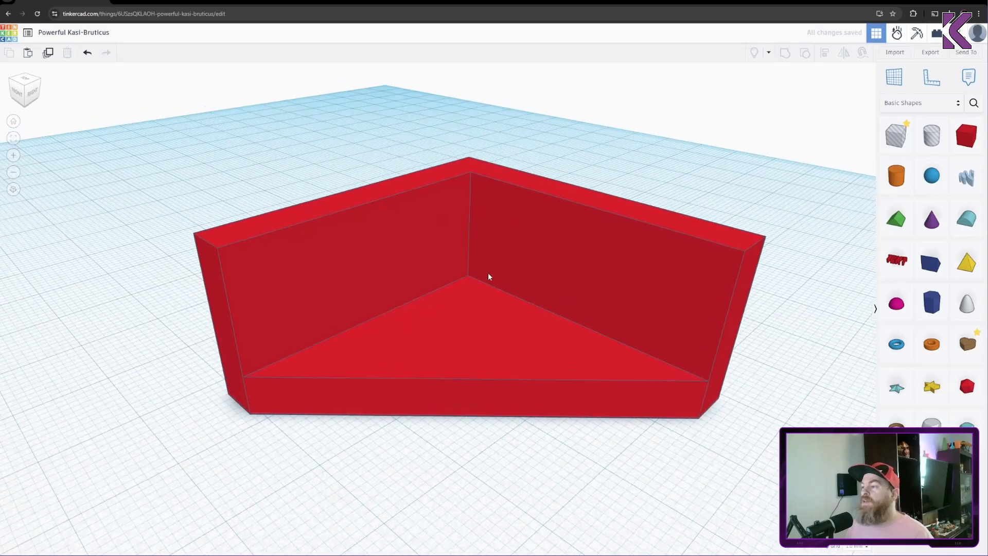
scroll(538, 454, down, 5)
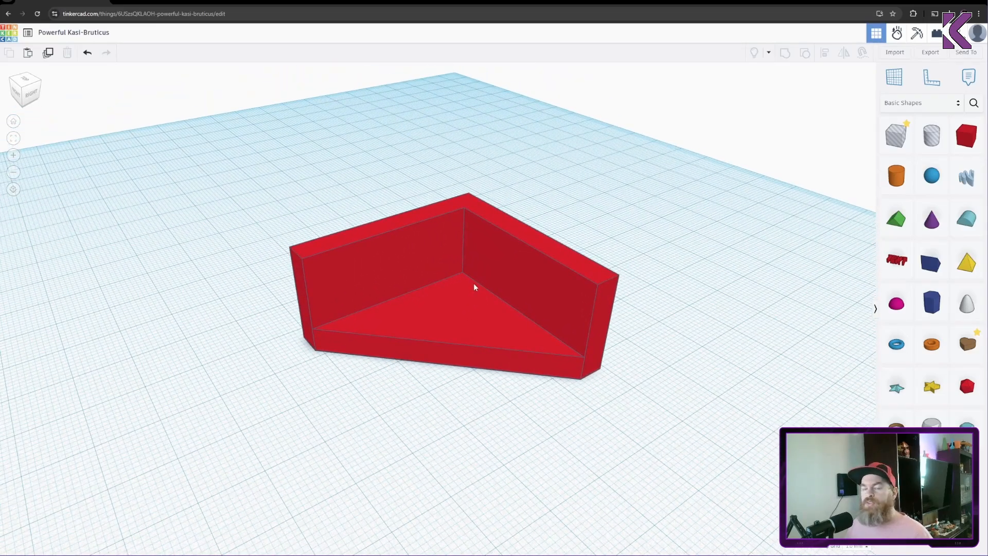
scroll(474, 302, down, 3)
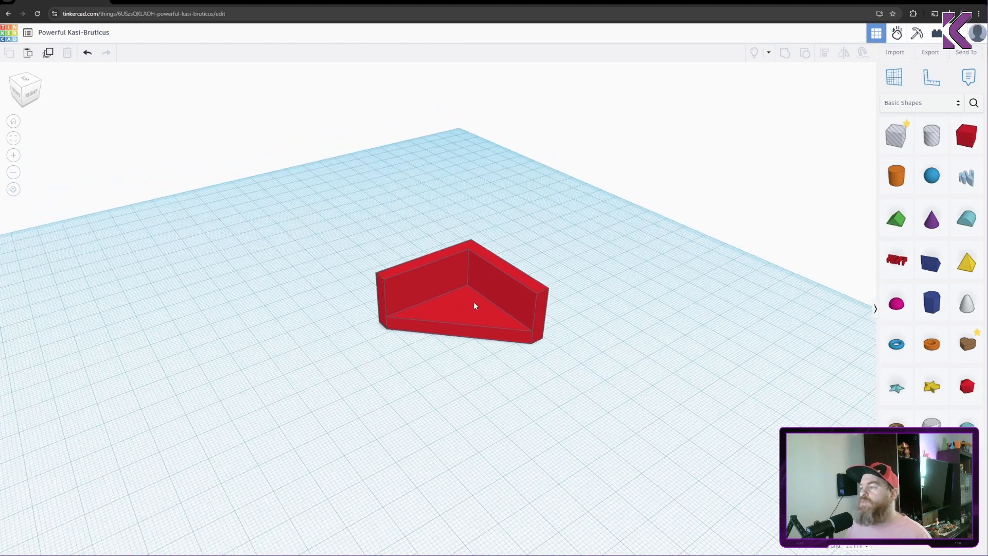
scroll(471, 304, up, 2)
scroll(458, 306, down, 2)
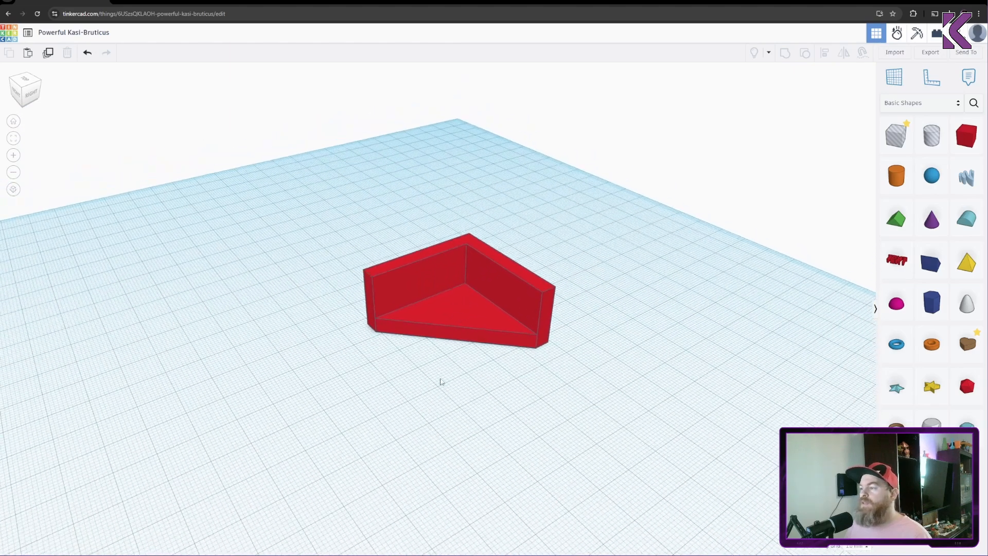
scroll(459, 311, down, 2)
scroll(484, 292, down, 3)
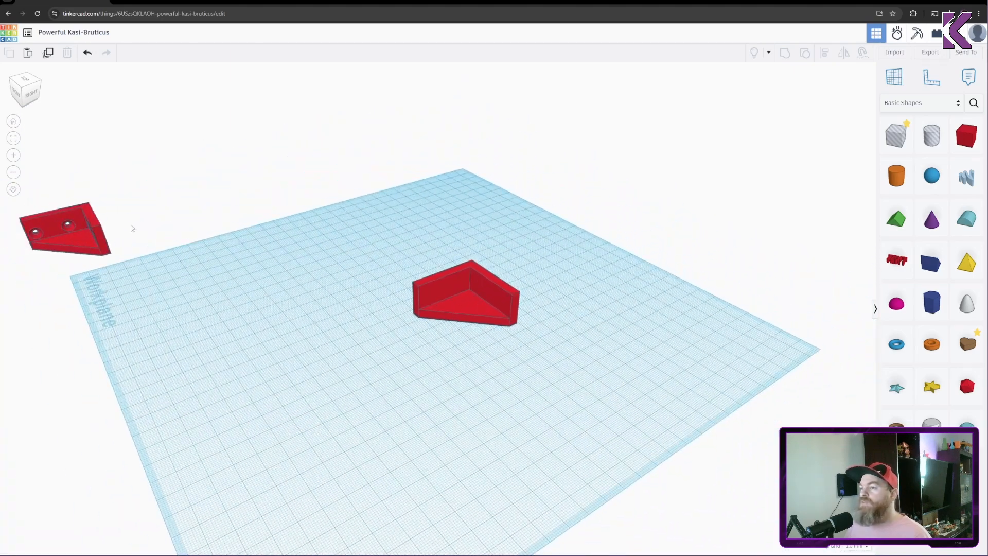
drag(77, 234, 587, 299)
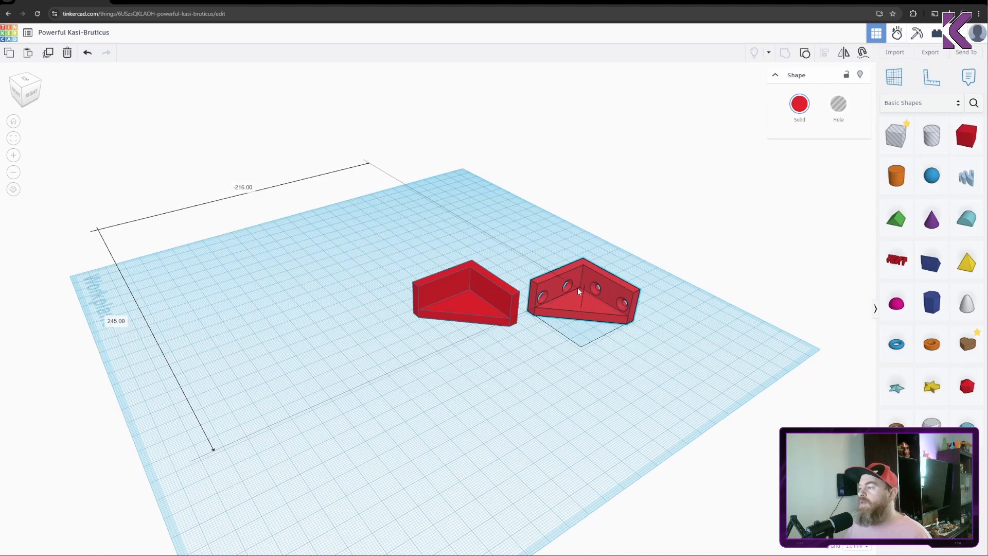
scroll(577, 287, up, 4)
click(507, 388)
scroll(541, 311, up, 4)
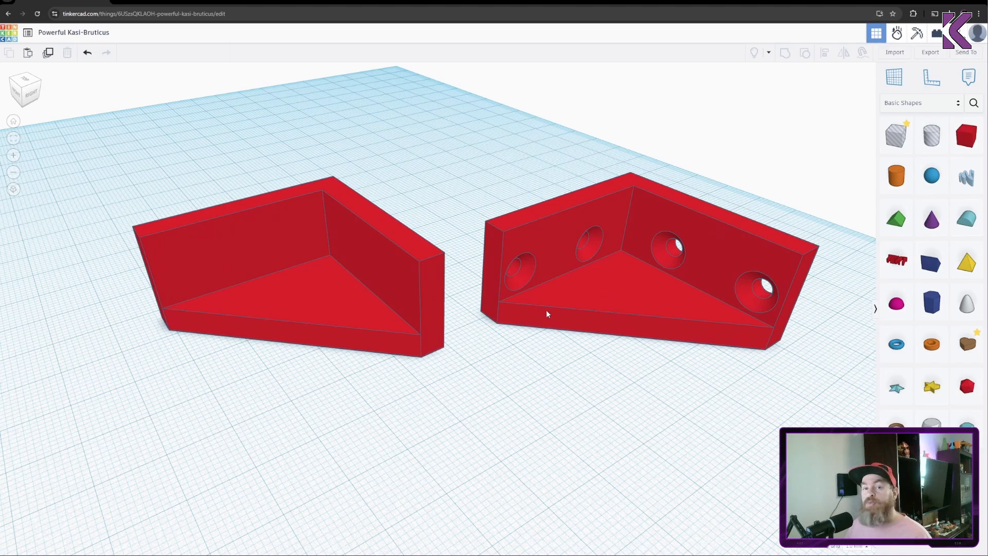
middle_drag(615, 314, 605, 337)
click(612, 335)
key(Escape)
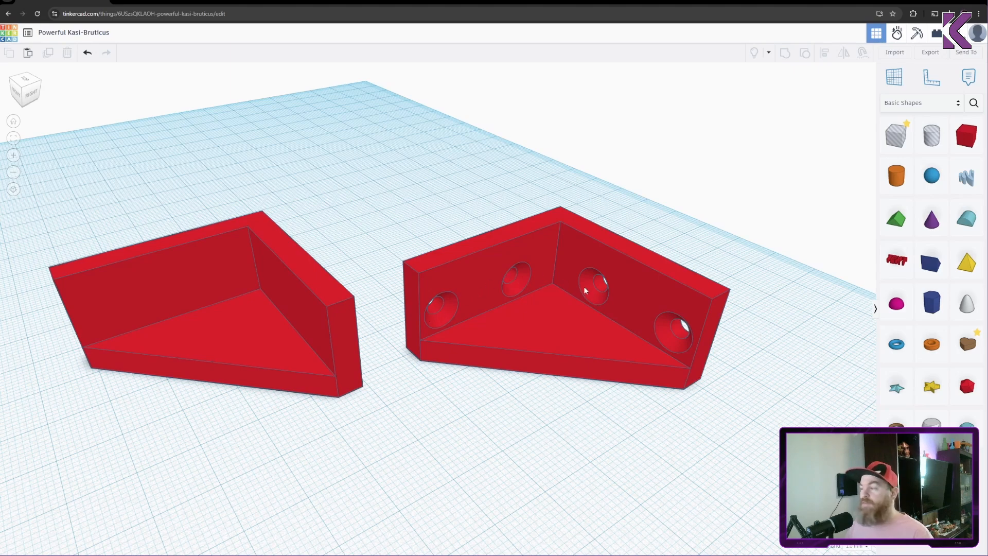
Step: Move the finished example bracket well away from the new bracket
scroll(585, 287, down, 6)
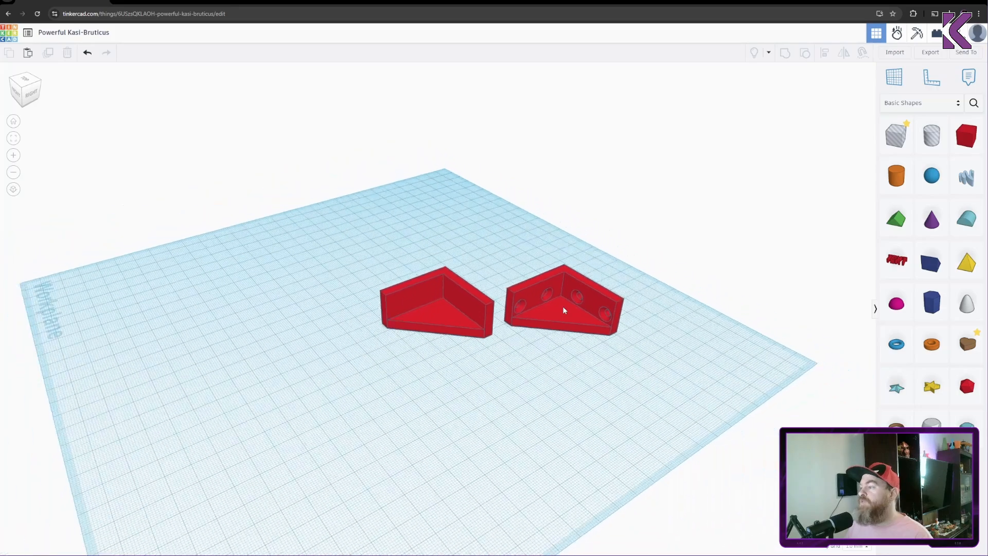
drag(563, 308, 95, 488)
scroll(448, 295, up, 5)
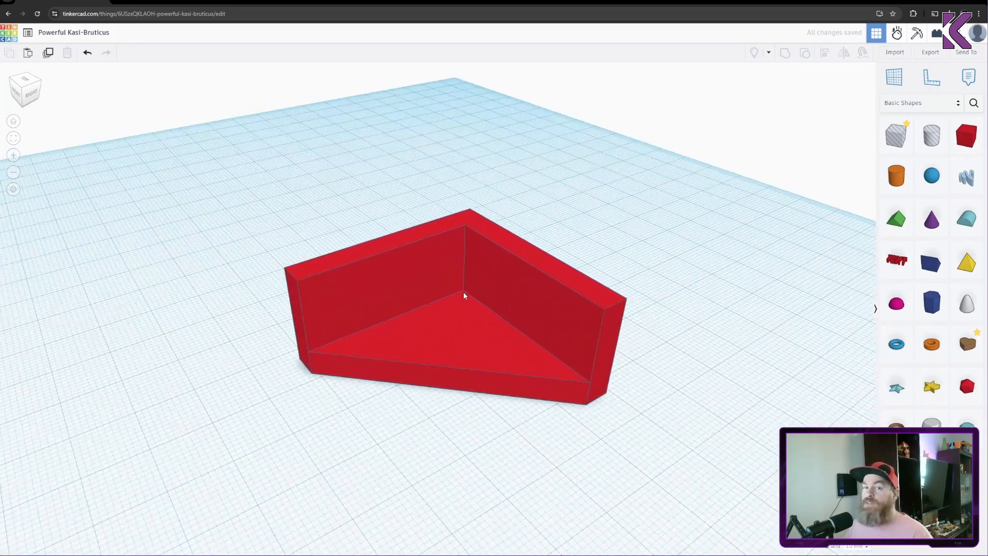
middle_drag(463, 295, 450, 307)
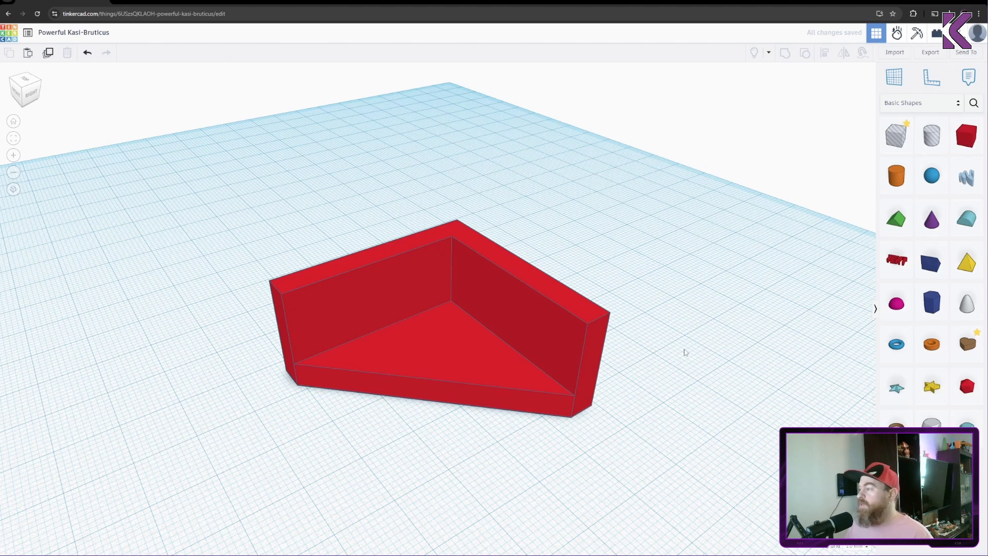
Step: Place a cylindrical hole shape beside the bracket and set its base to 4 × 4 mm
scroll(689, 348, down, 5)
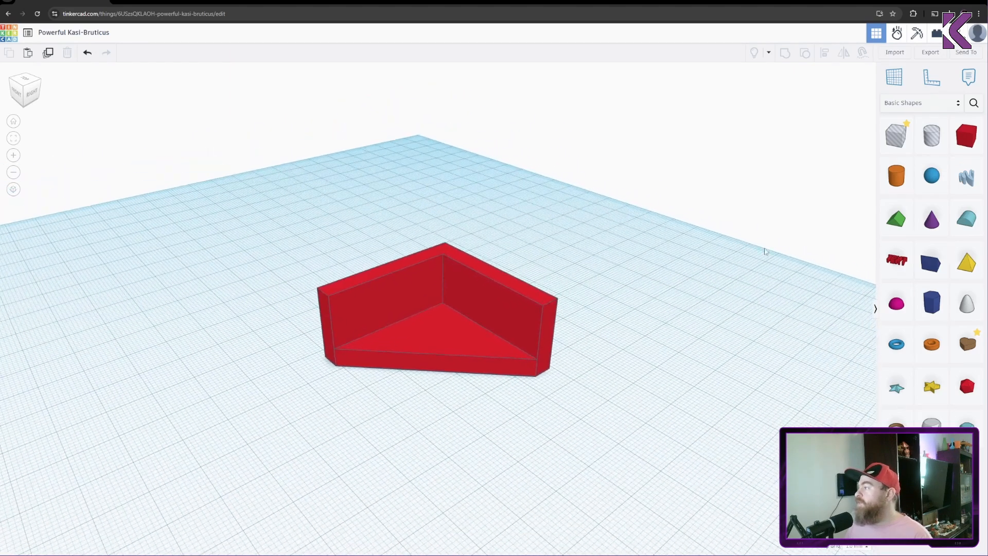
drag(931, 135, 649, 360)
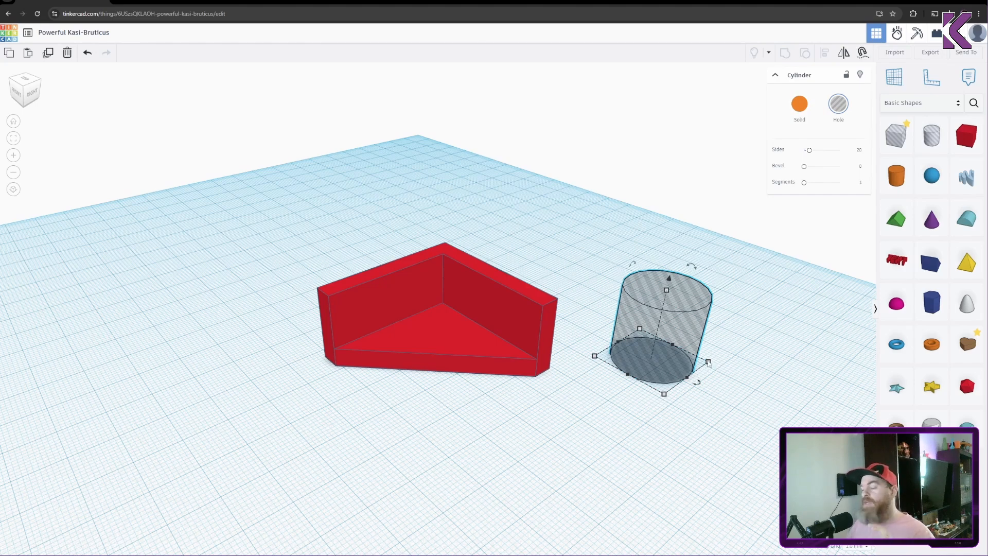
drag(709, 362, 654, 360)
click(678, 386)
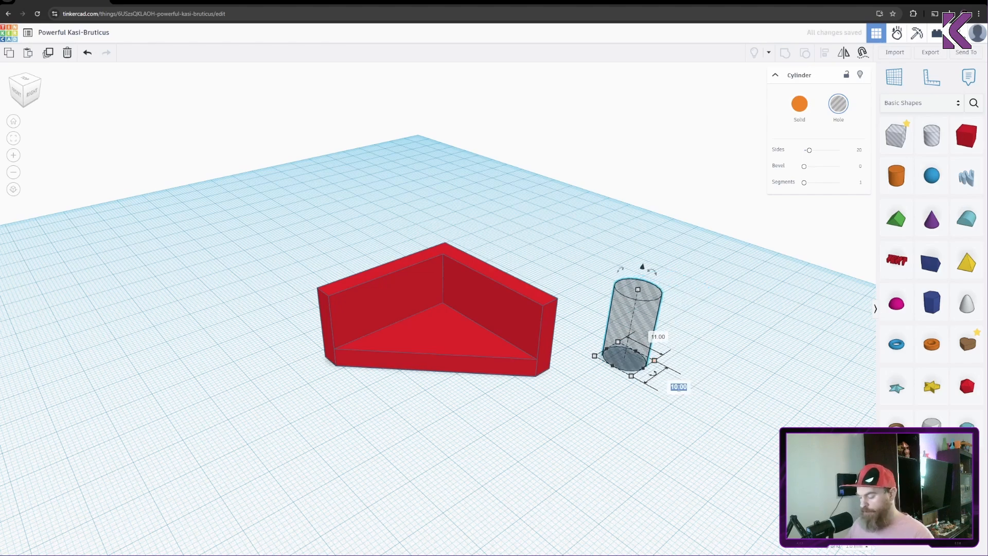
text(4)
key(Return)
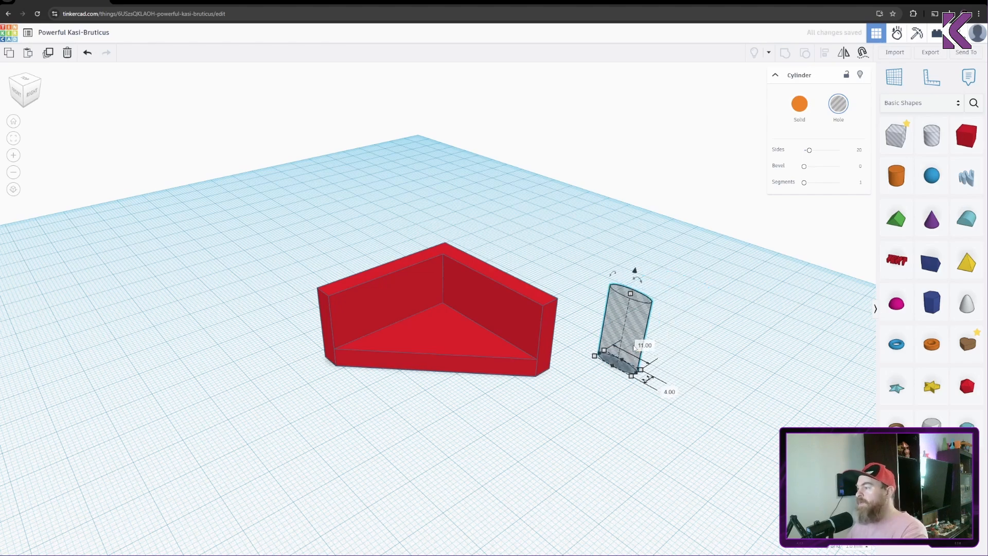
click(642, 346)
text(4)
key(Return)
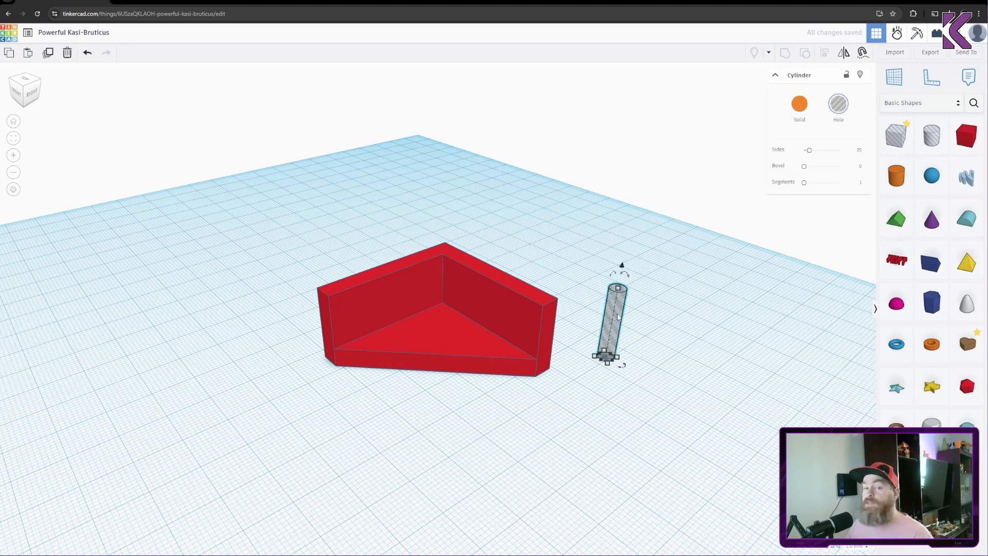
click(722, 308)
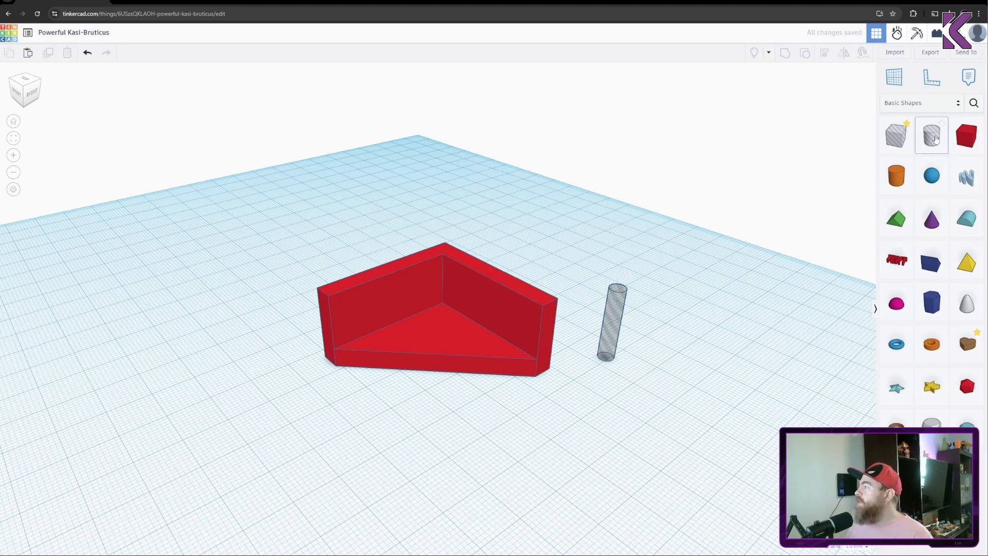
Step: Place a second cylindrical hole shape next to the thin one and set its base to 8 × 8 mm
drag(931, 135, 668, 357)
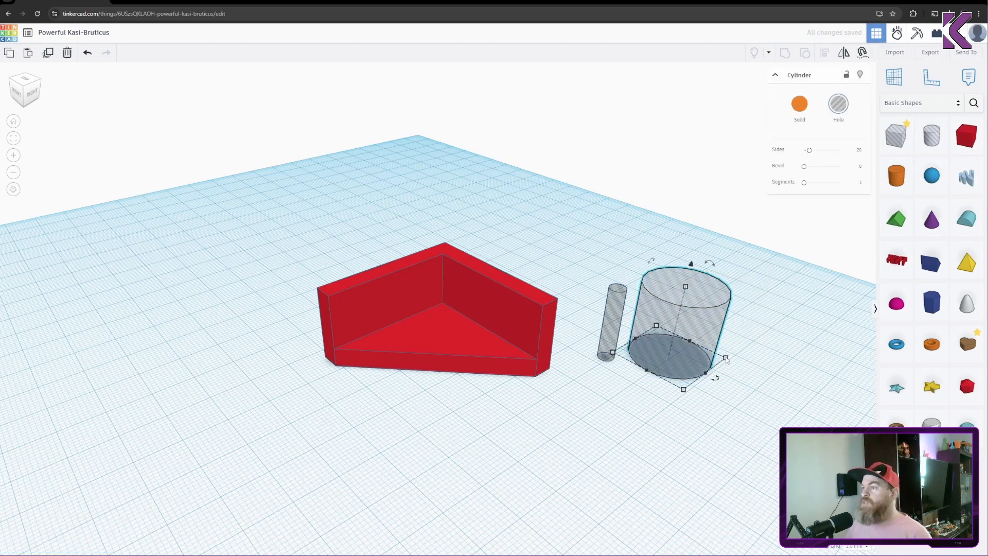
drag(726, 357, 698, 355)
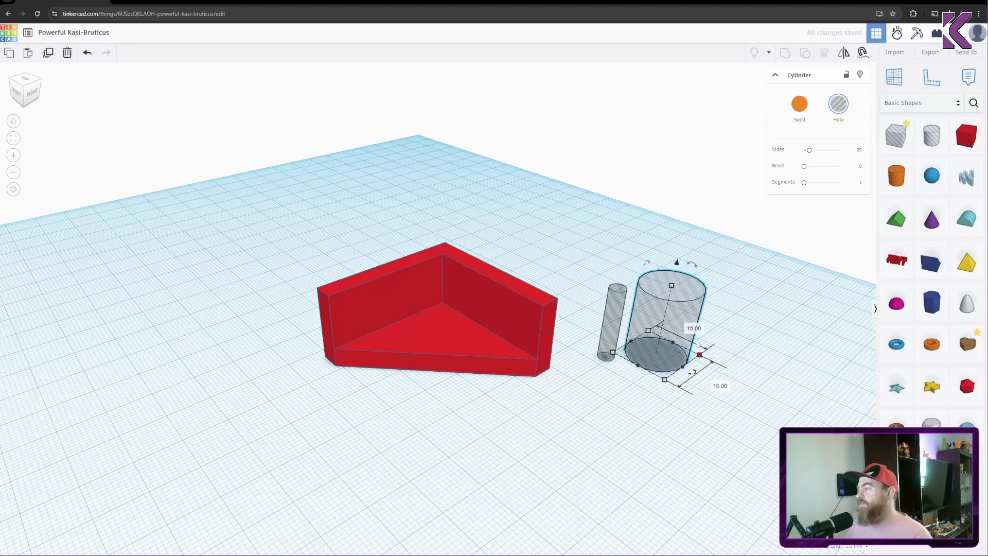
click(694, 328)
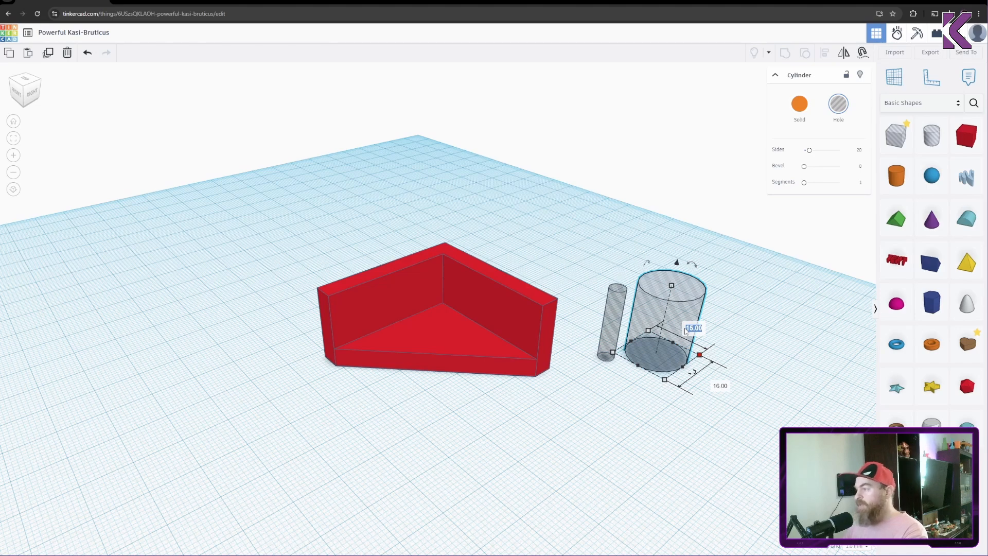
text(8)
key(Return)
click(696, 373)
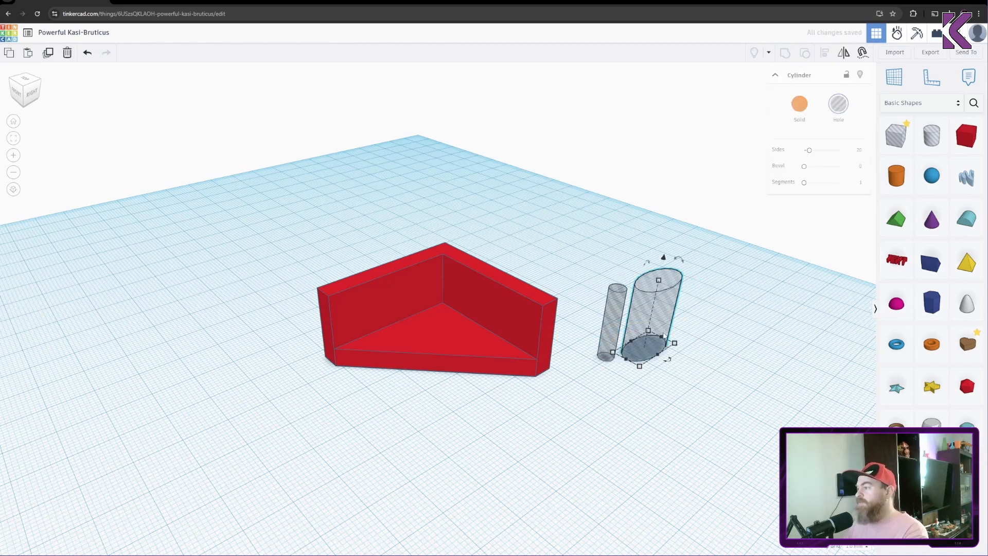
click(650, 332)
click(694, 372)
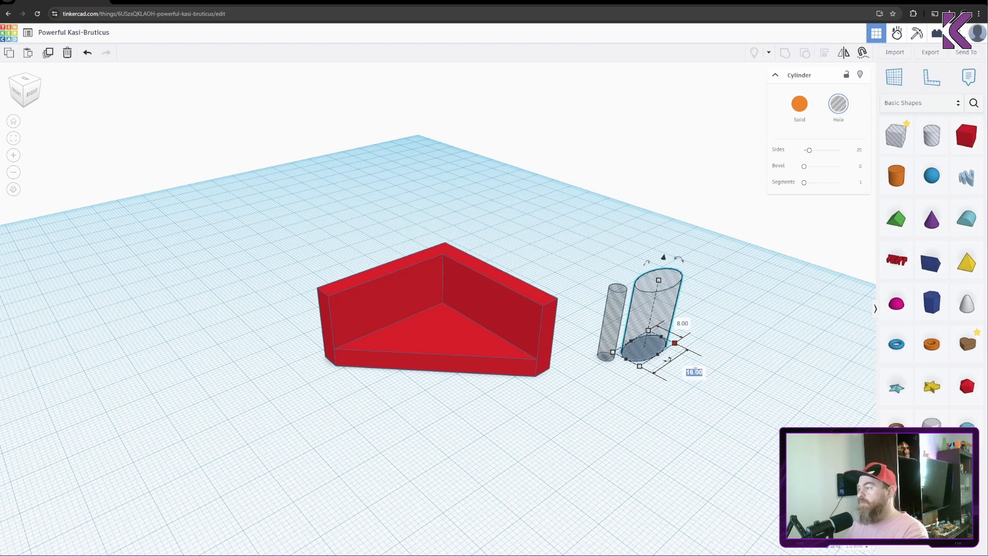
key(Return)
Step: Select both cylindrical holes and align their centres so the thin one sits concentrically inside the wide one
drag(703, 354, 617, 374)
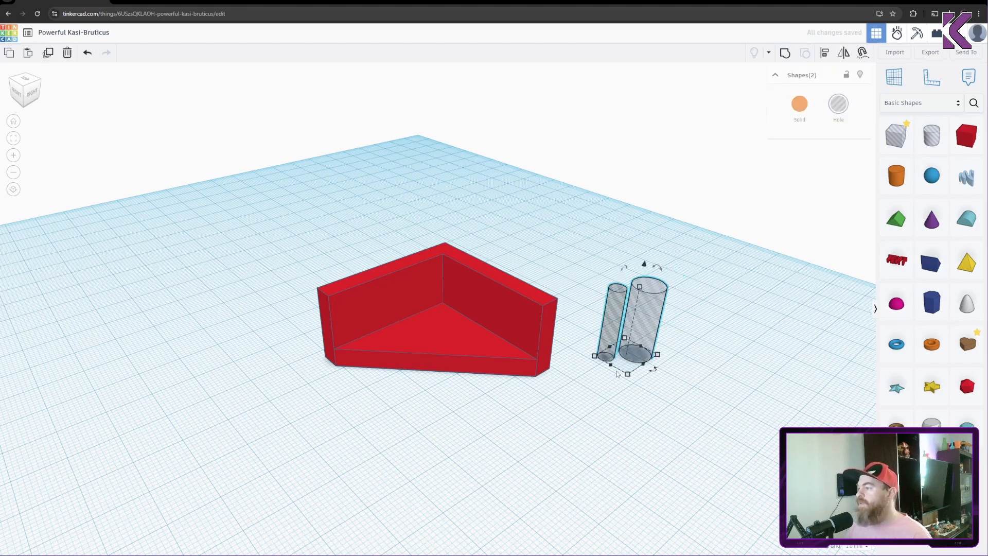
click(825, 54)
click(653, 369)
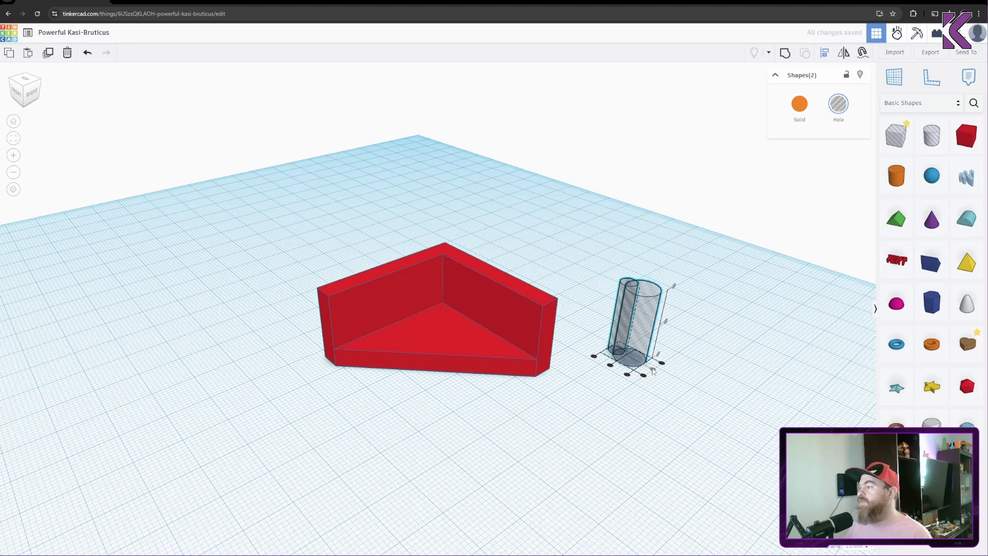
click(611, 366)
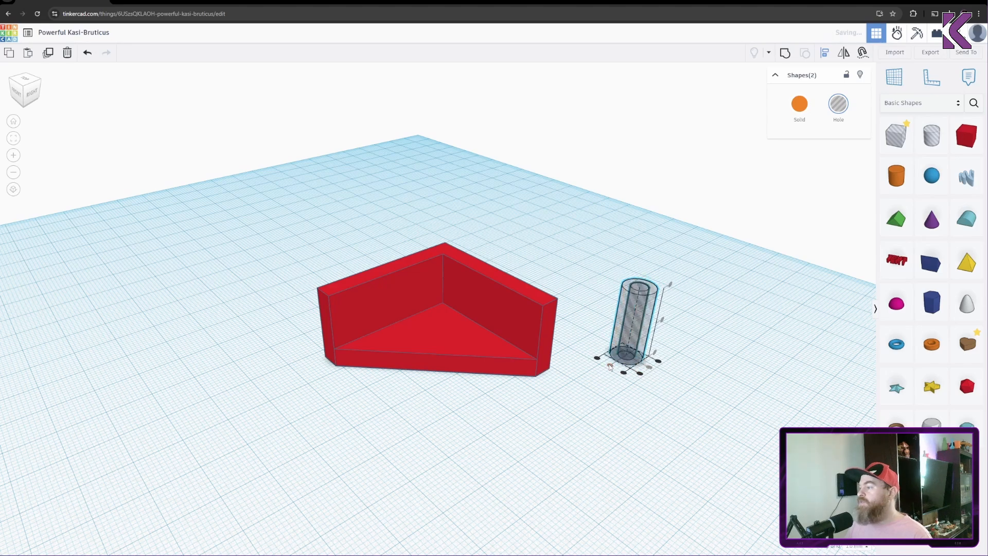
click(692, 371)
Step: Raise the 8 mm cylinder 20 mm so it sits on top of the thin cylinder
click(649, 306)
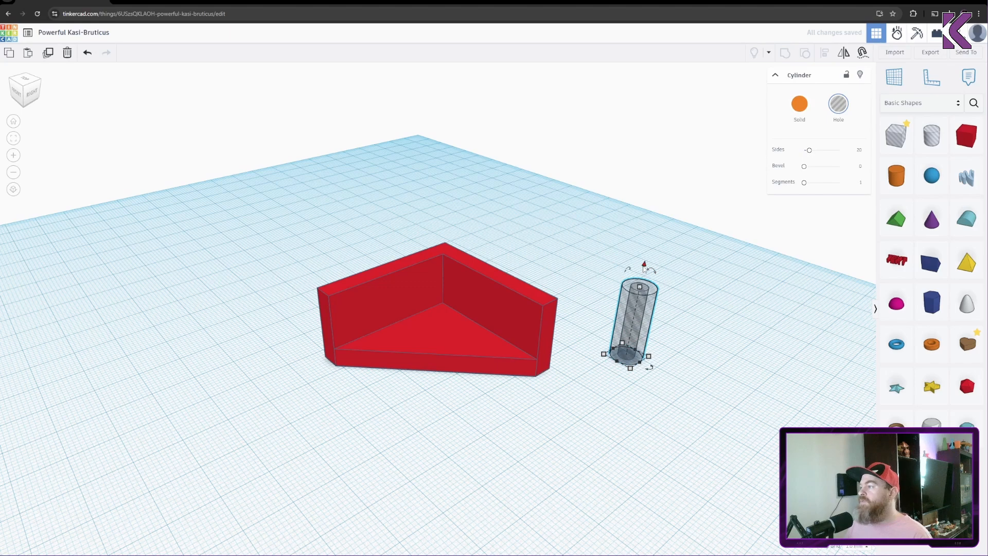
drag(644, 265, 676, 188)
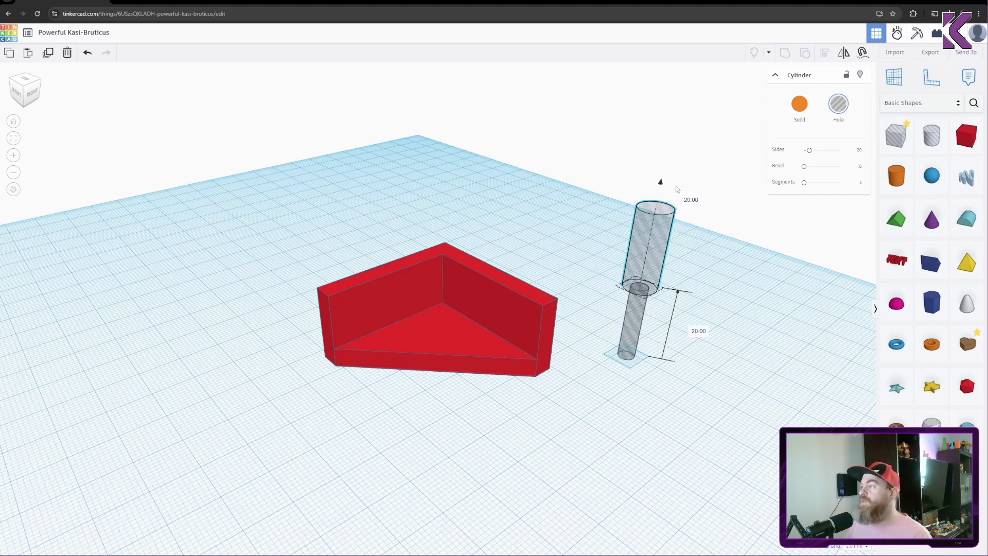
click(730, 273)
Step: Select the stacked wide and thin cylinders, group them into one screw-hole shape, and keep it as a hole
mouse_move(708, 273)
right_down()
mouse_move(707, 220)
mouse_move(713, 286)
right_up()
drag(677, 249, 595, 339)
right_drag(695, 316, 720, 288)
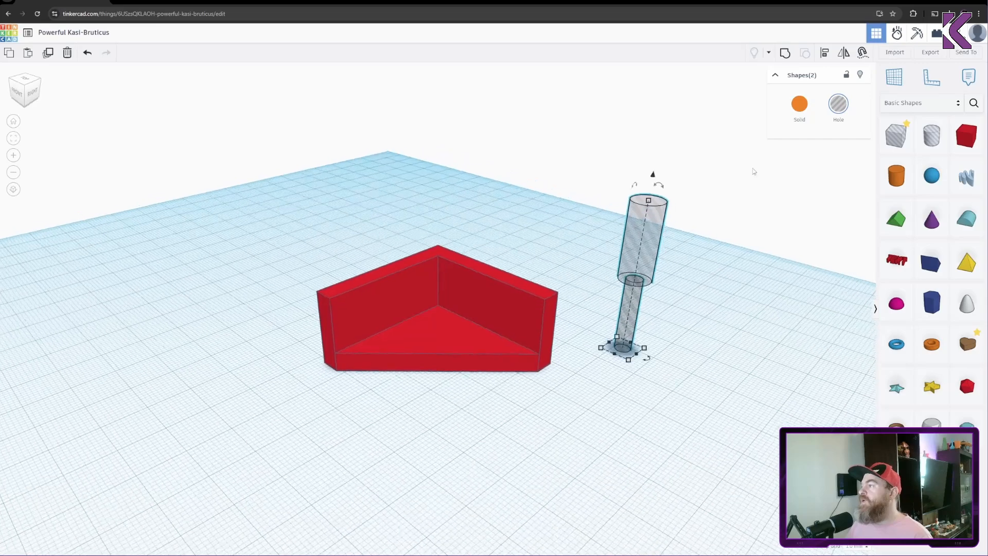
click(786, 54)
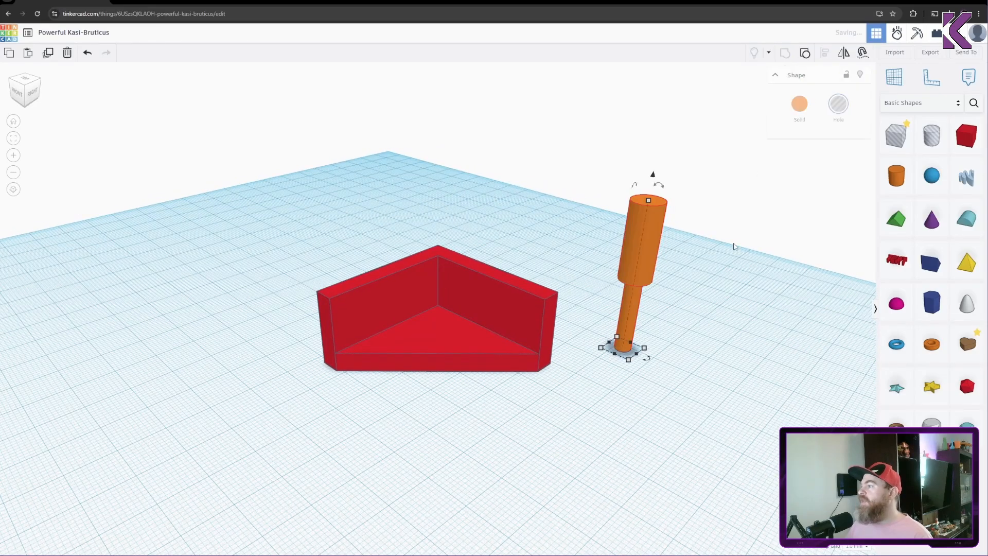
click(686, 267)
middle_drag(686, 266, 649, 265)
click(600, 262)
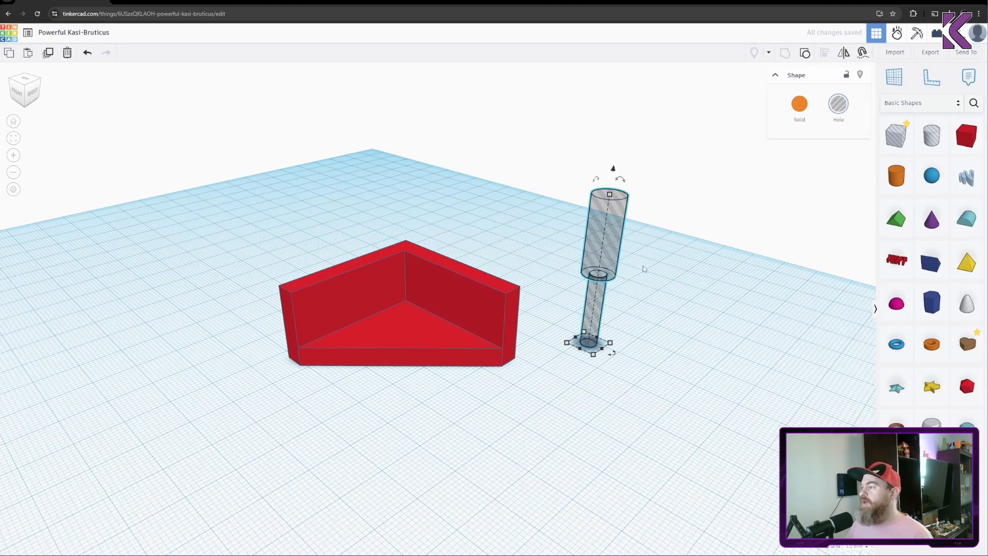
Step: Rotate the screw-hole shape horizontal, position it through one bracket wall with the thin end outward, and lower it 7 mm
right_drag(656, 309, 650, 267)
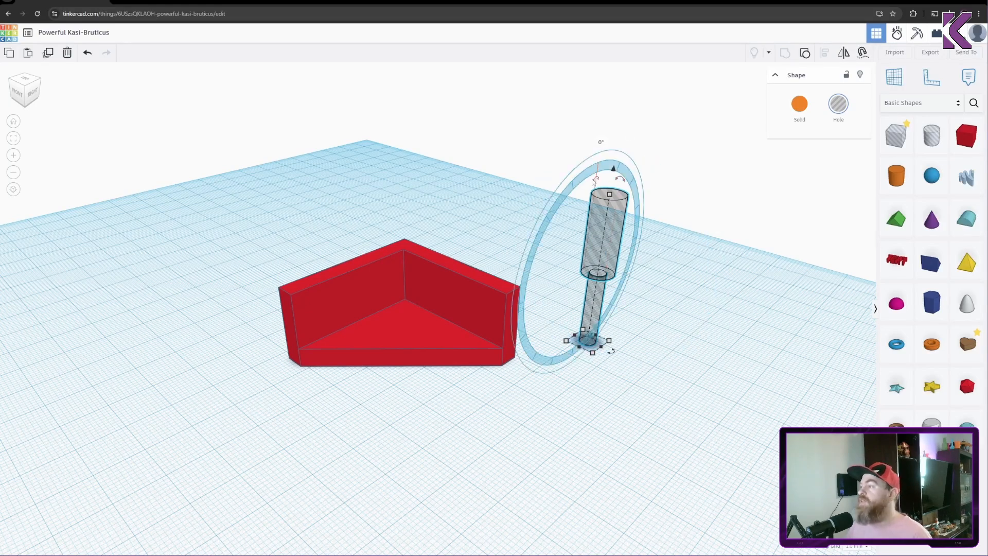
drag(620, 178, 470, 268)
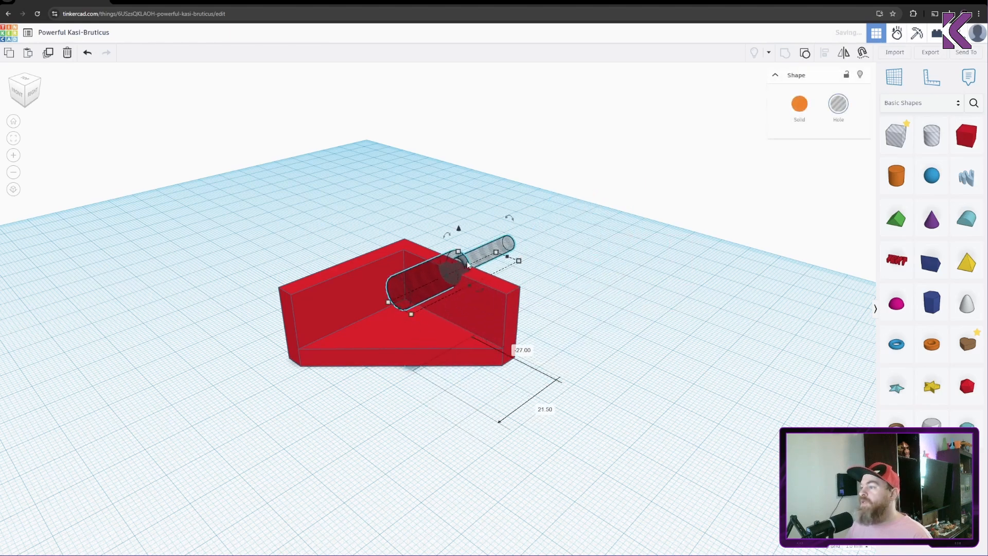
drag(458, 228, 458, 254)
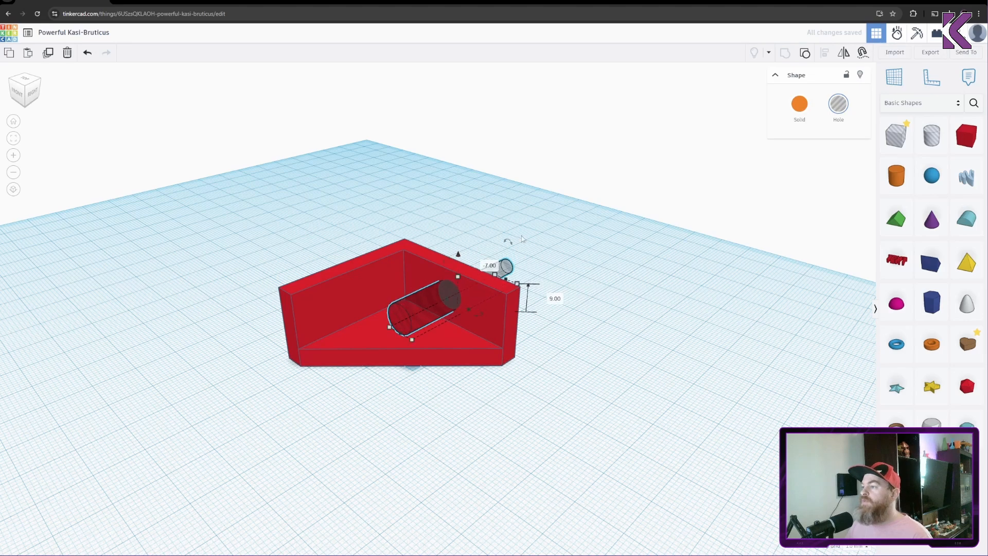
Step: Select the bracket and the screw-hole shape and group them to cut the stepped hole through the wall
shift+click(399, 345)
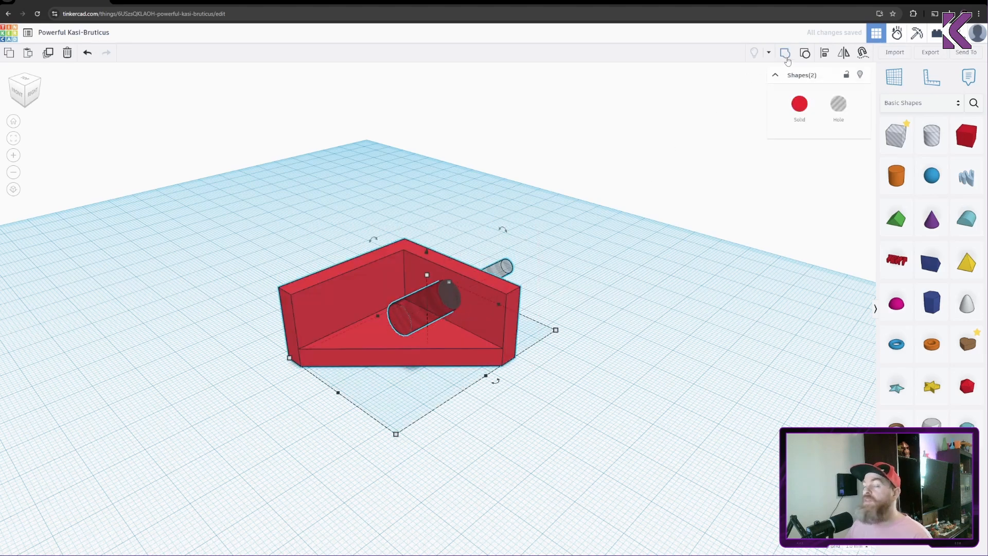
click(503, 270)
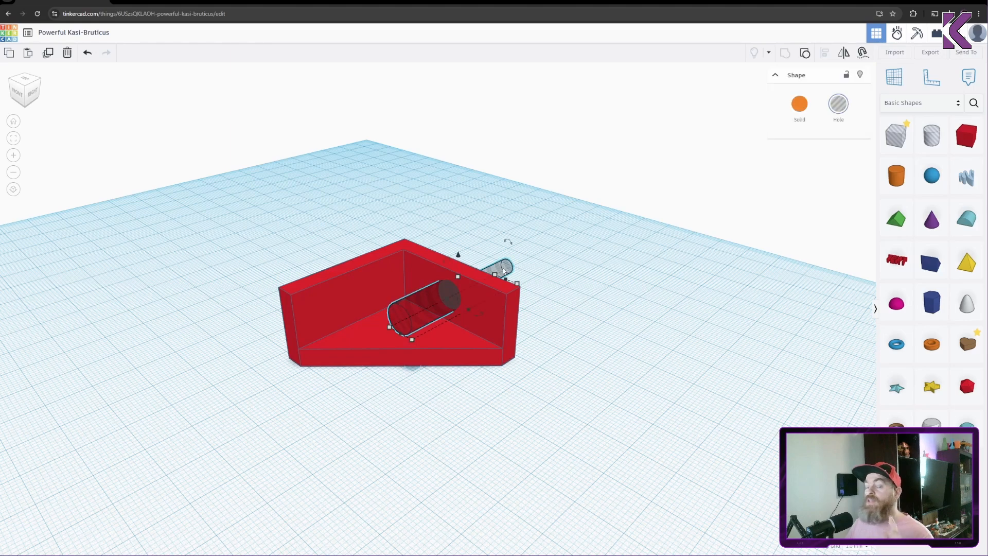
drag(561, 225, 366, 378)
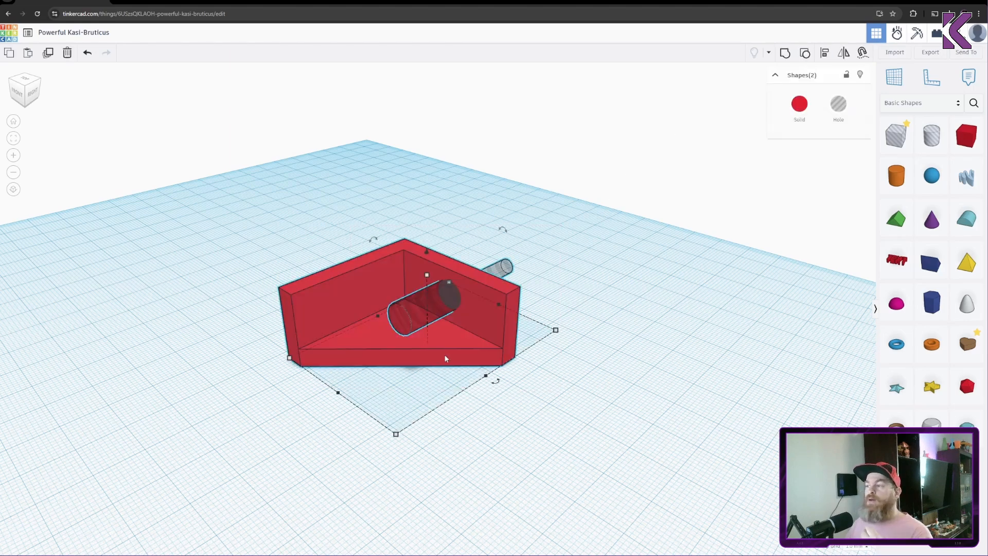
click(784, 53)
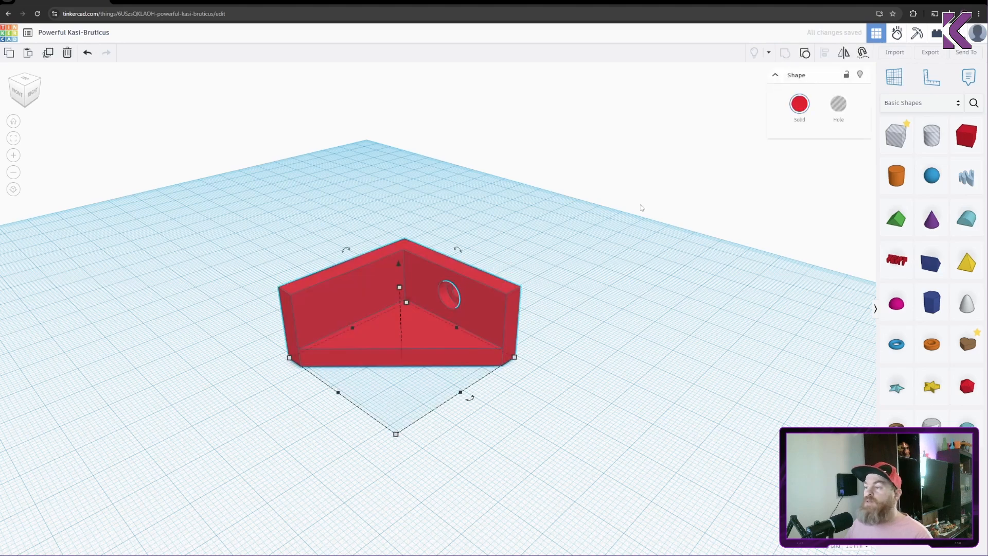
Step: Inspect the stepped hole in the wall and ungroup the bracket to release the screw-hole shape
scroll(432, 306, up, 3)
scroll(432, 302, up, 3)
right_drag(535, 288, 555, 287)
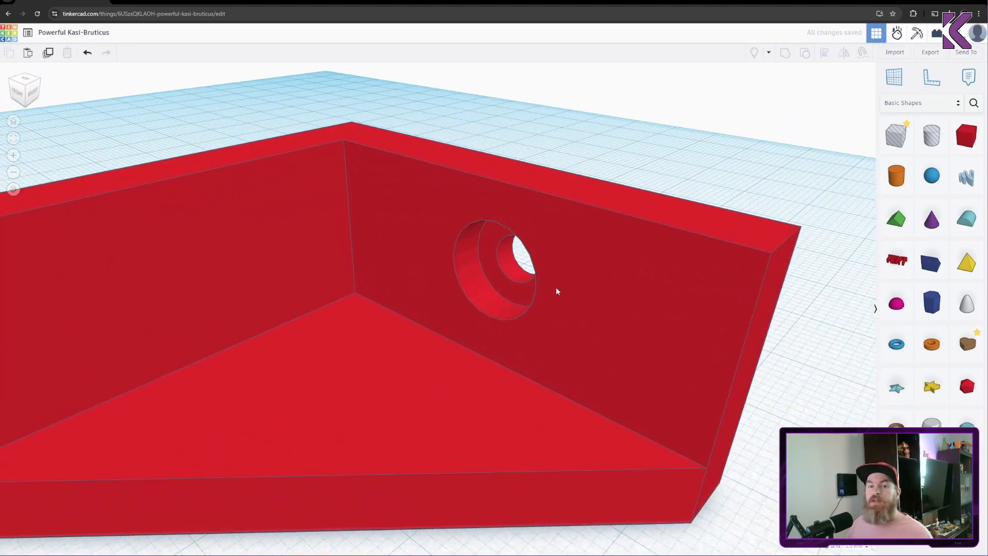
scroll(524, 282, down, 3)
click(511, 280)
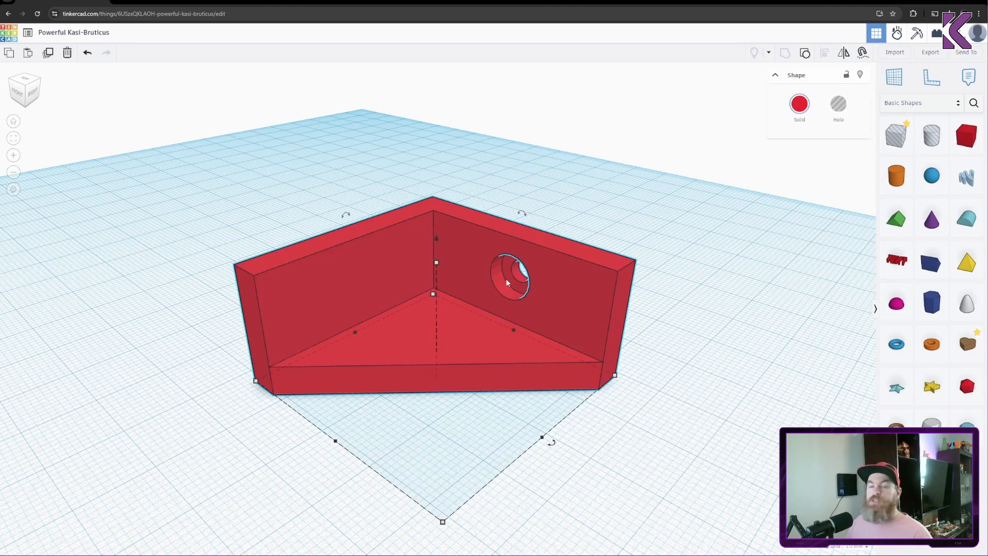
click(710, 202)
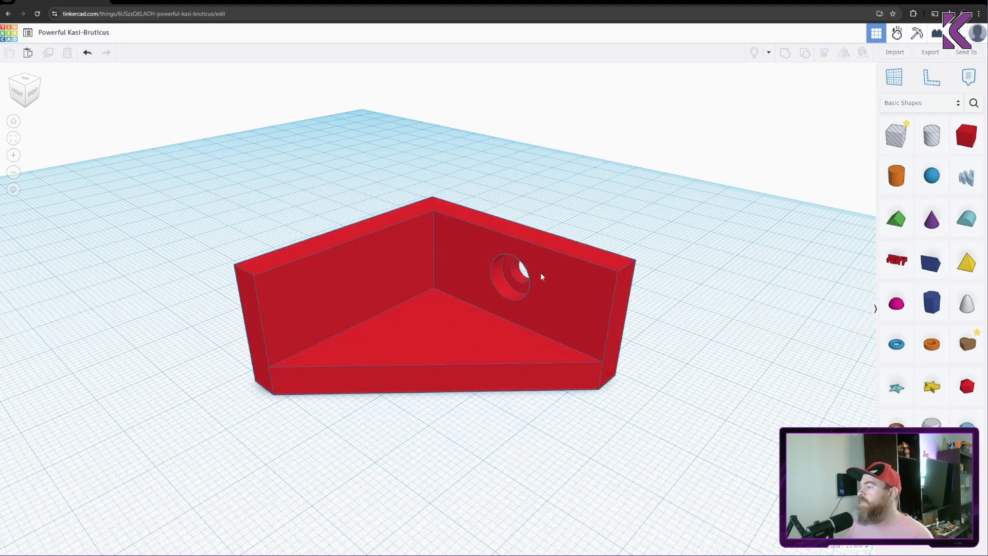
click(505, 282)
click(804, 53)
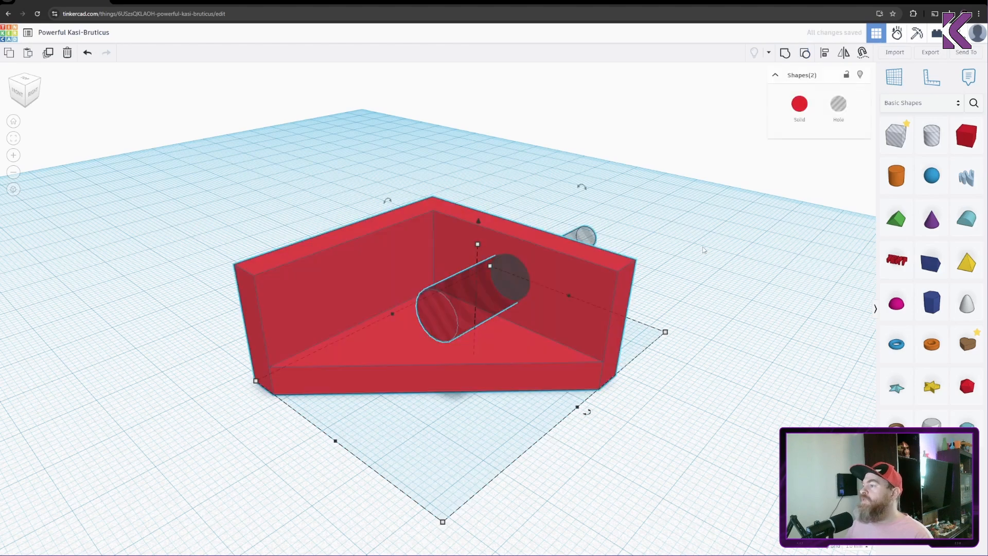
Step: Move the screw-hole shape out beside the bracket, rotate it -90° to stand upright, and raise it 7 mm onto the workplane
right_drag(704, 250, 587, 222)
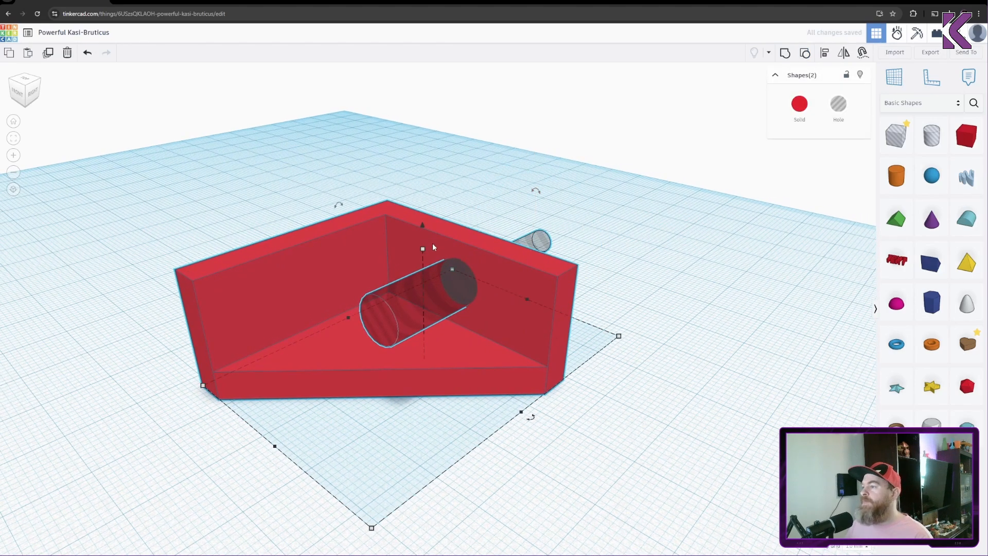
click(577, 278)
click(430, 291)
drag(430, 288, 744, 370)
right_drag(744, 369, 528, 384)
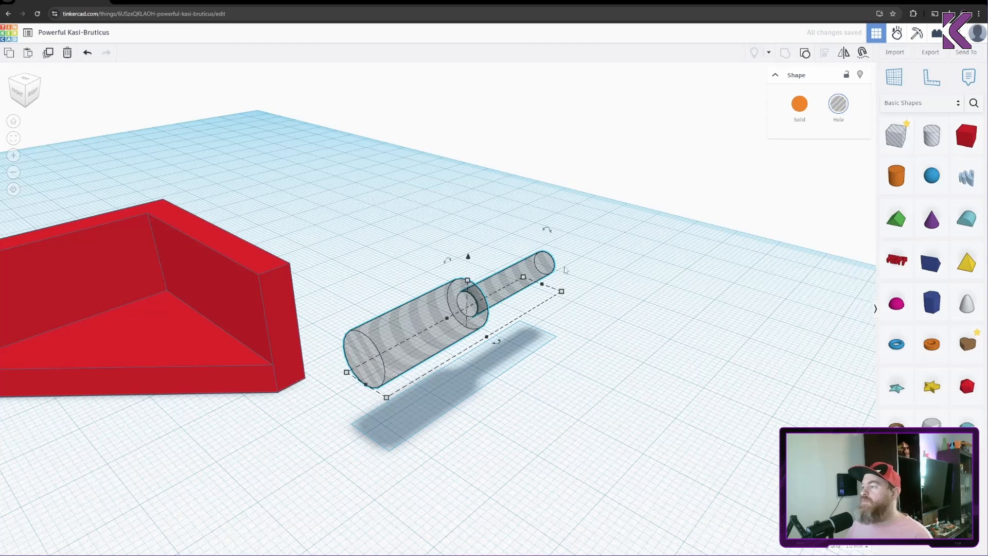
drag(447, 260, 472, 284)
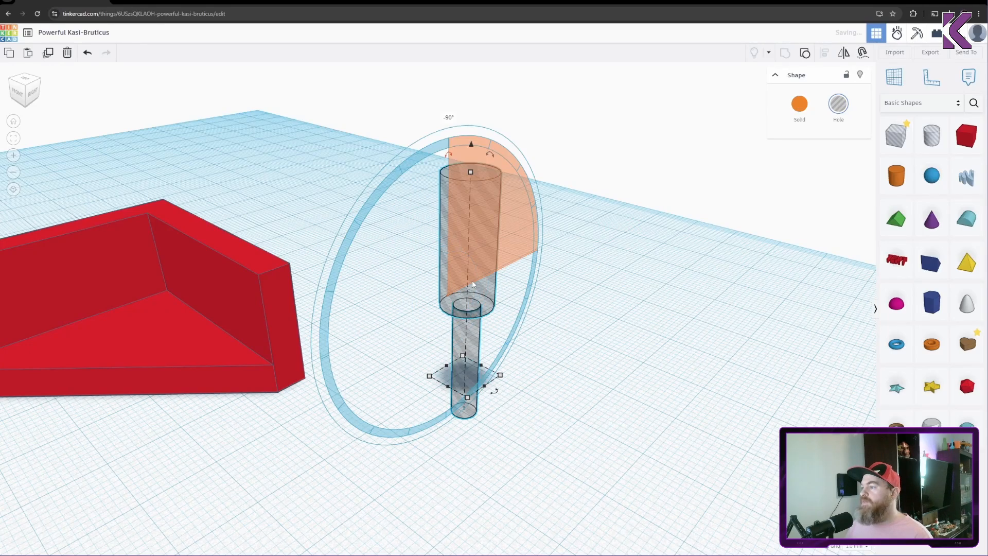
drag(470, 144, 484, 93)
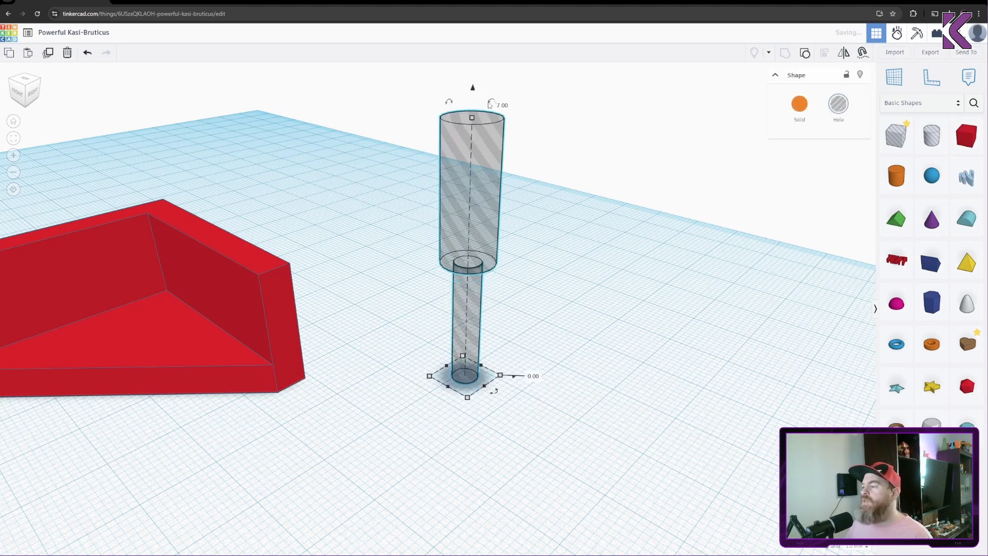
click(532, 281)
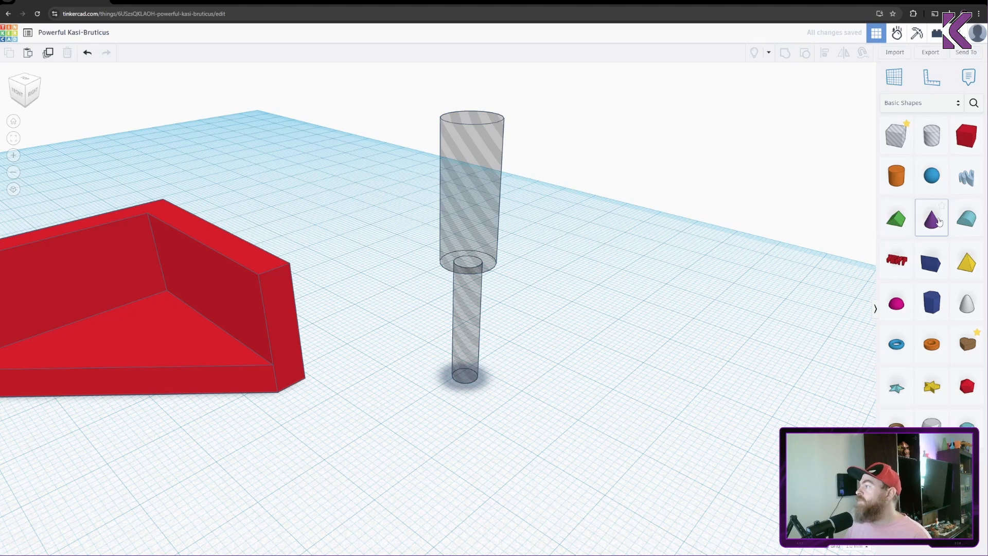
Step: Place a cone on the workplane beside the screw-hole shape and set its base to 8 × 8 mm
right_drag(611, 309, 509, 257)
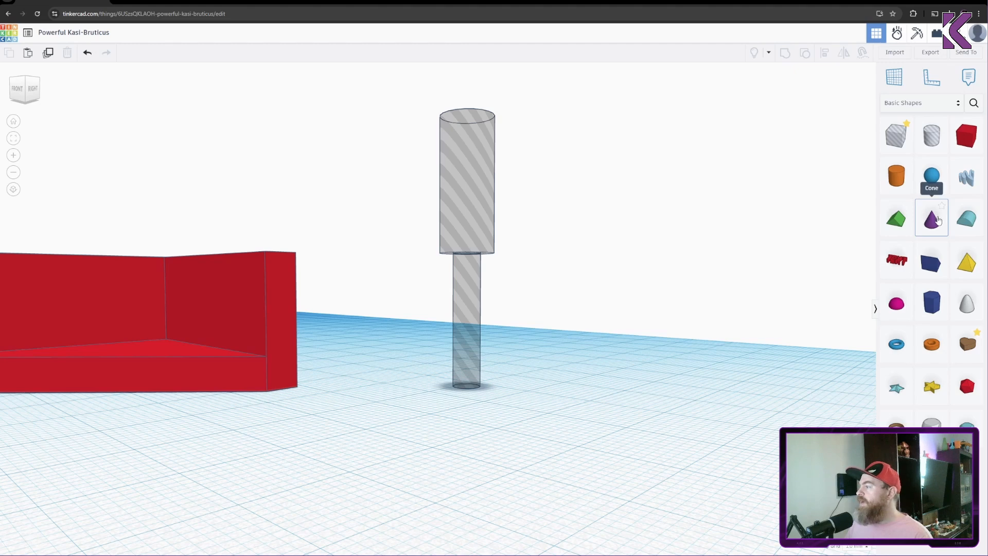
drag(937, 220, 605, 385)
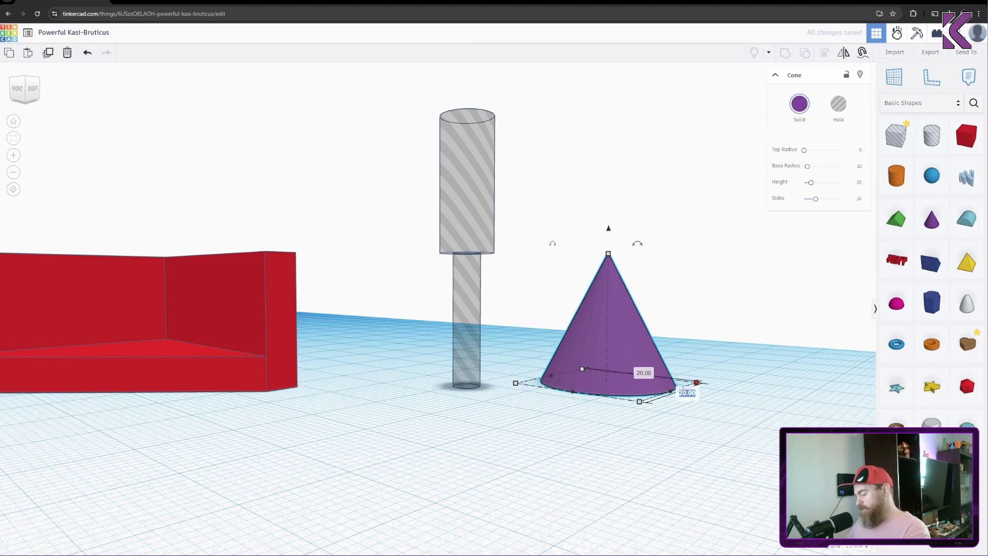
right_drag(687, 399, 622, 374)
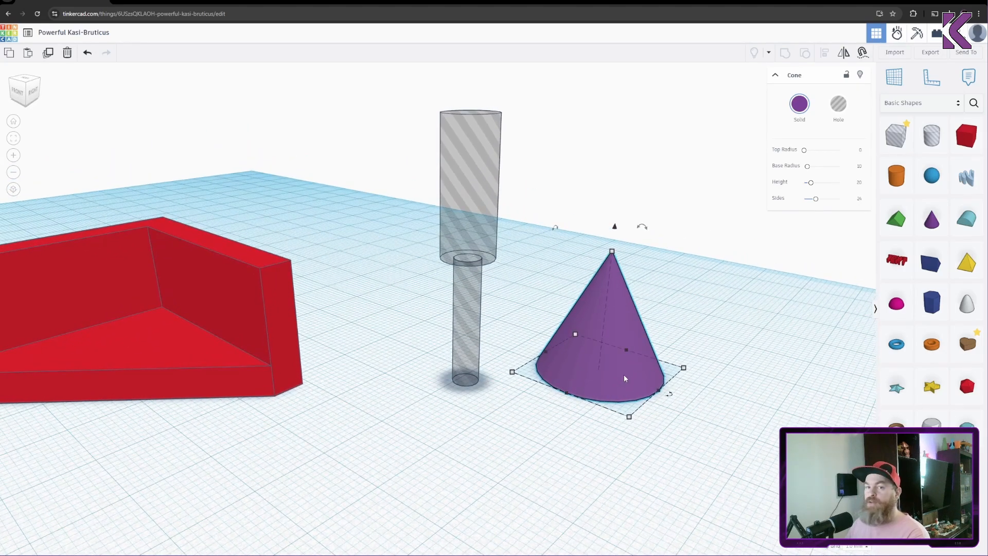
drag(669, 424, 619, 387)
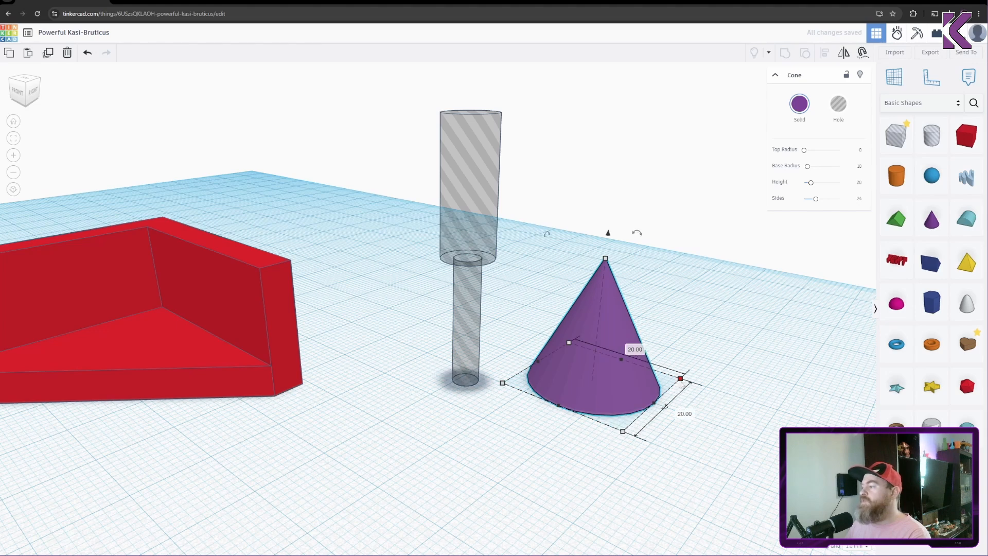
key(Tab)
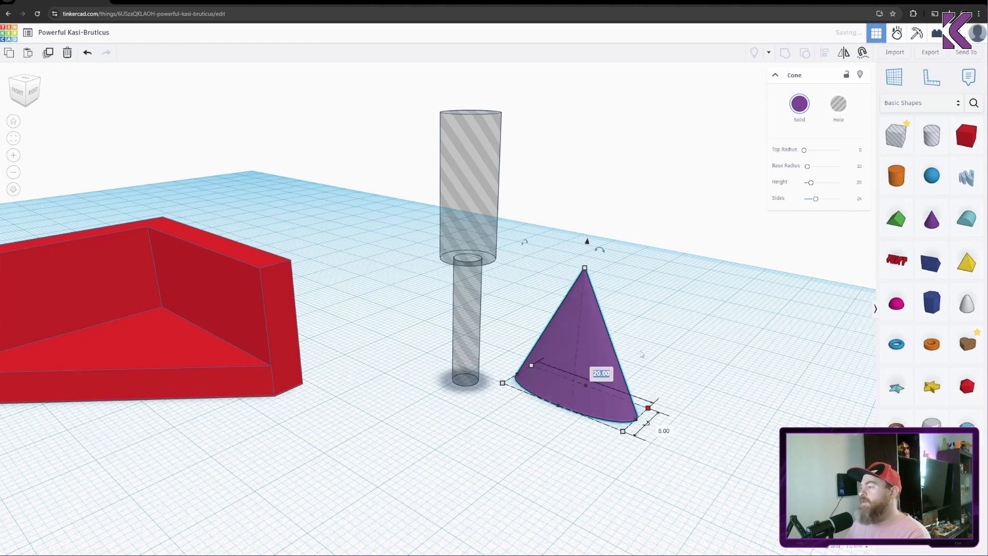
key(Return)
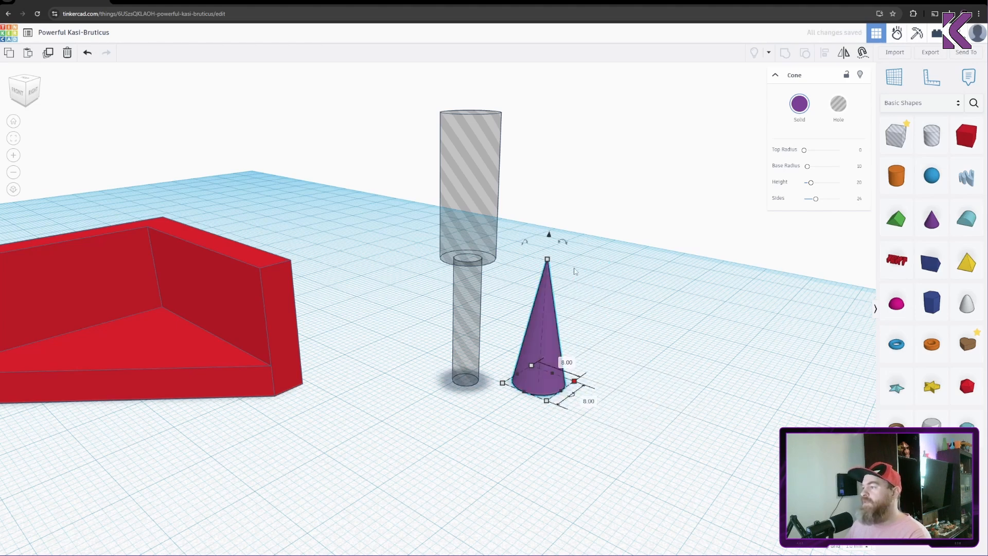
Step: Flatten the 8 mm cone to a shallow height of a few millimetres
mouse_move(547, 261)
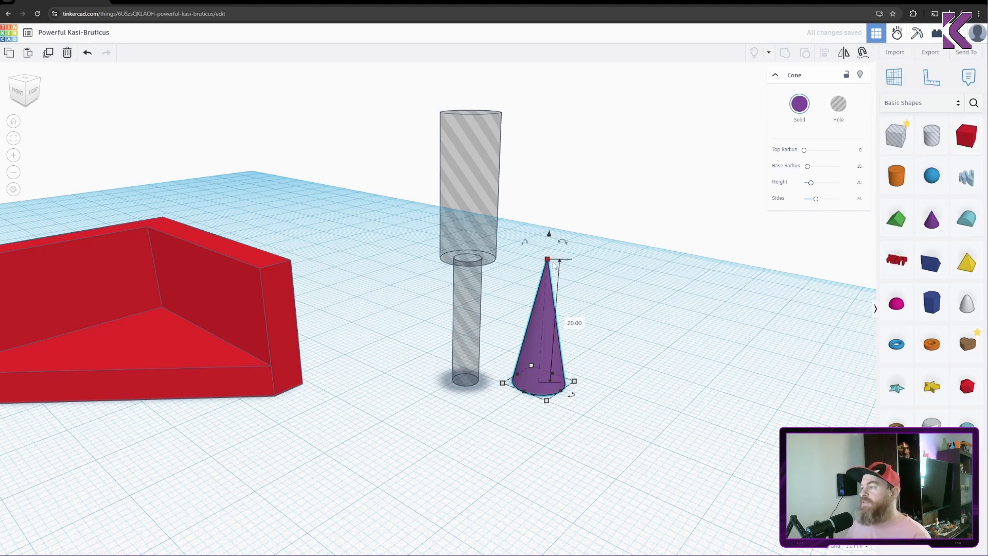
drag(554, 264, 551, 369)
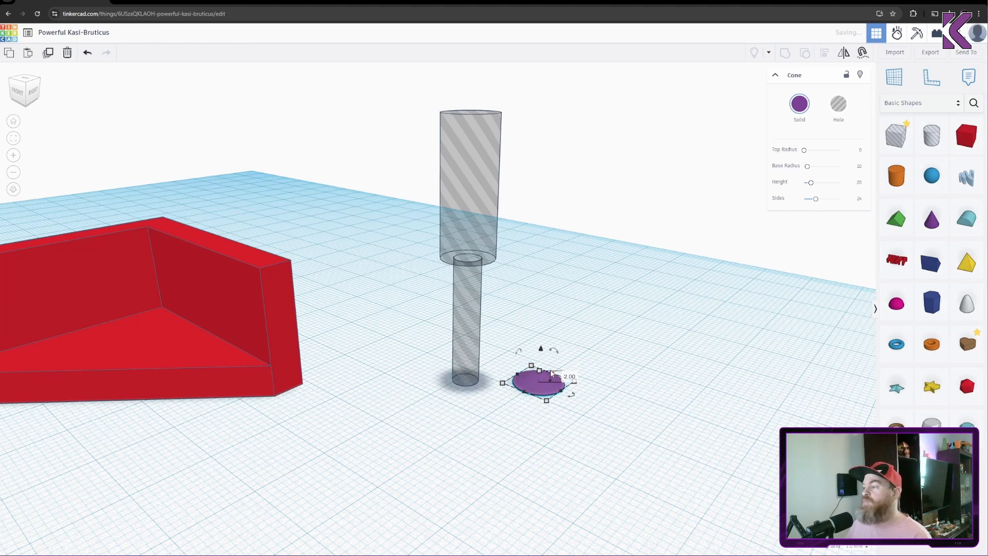
click(588, 353)
click(556, 383)
right_drag(557, 382, 599, 352)
click(599, 353)
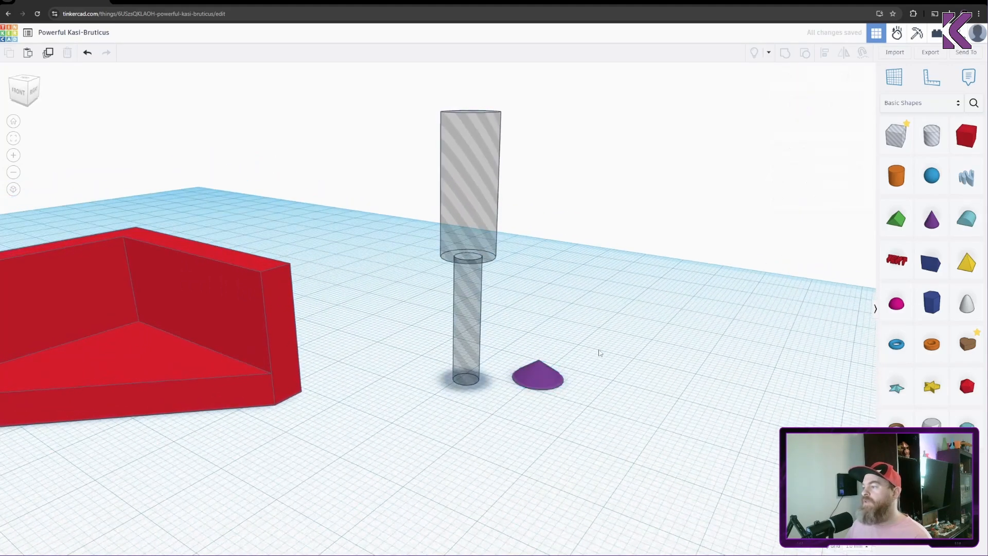
Step: Try to group the solid cone, placed under the thin end, with the screw-hole shape, and ungroup them
click(537, 377)
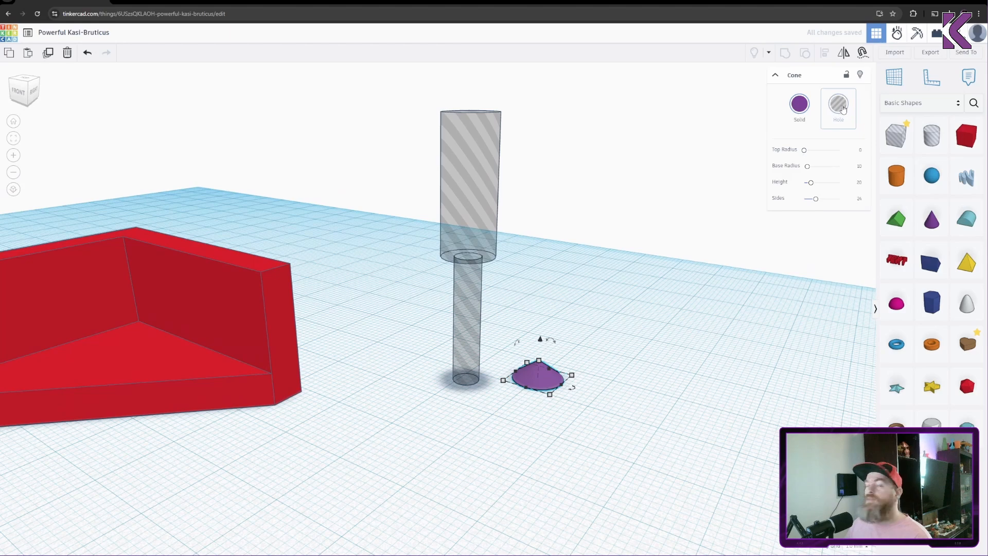
right_drag(530, 382, 520, 421)
drag(544, 386, 472, 378)
click(516, 352)
key(ctrl+a)
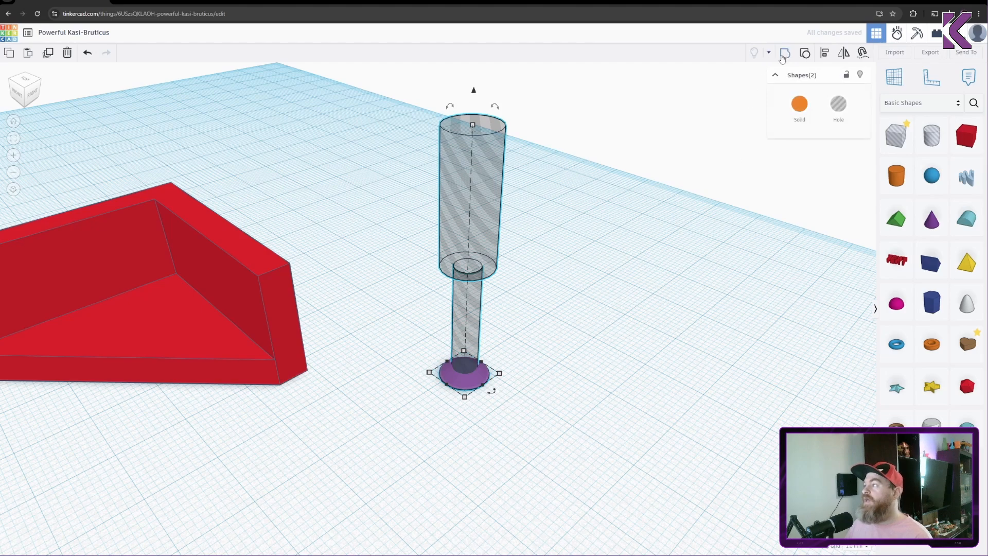
key(ctrl+g)
click(472, 379)
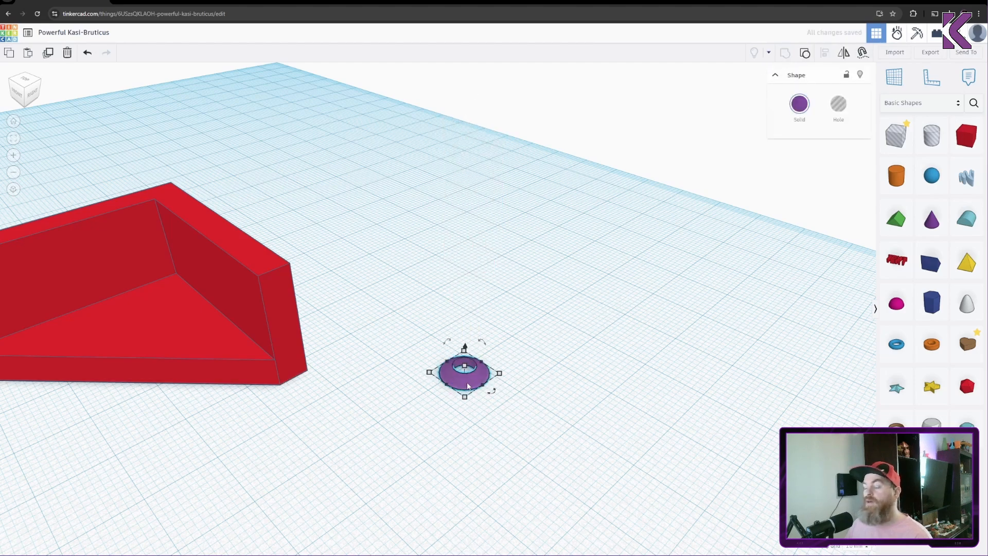
click(811, 50)
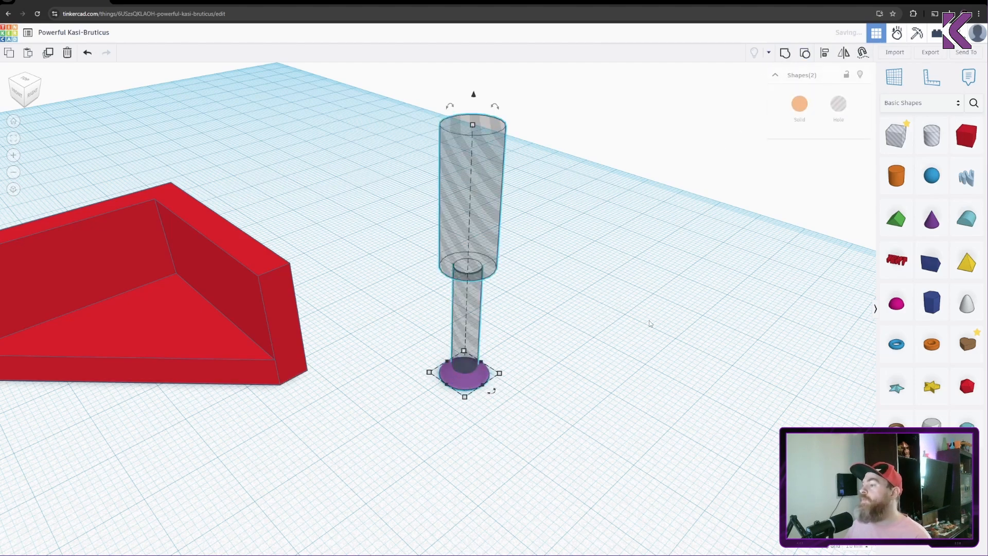
Step: Move the cone out beside the screw-hole shape and turn it into a hole
click(521, 362)
drag(485, 380, 566, 355)
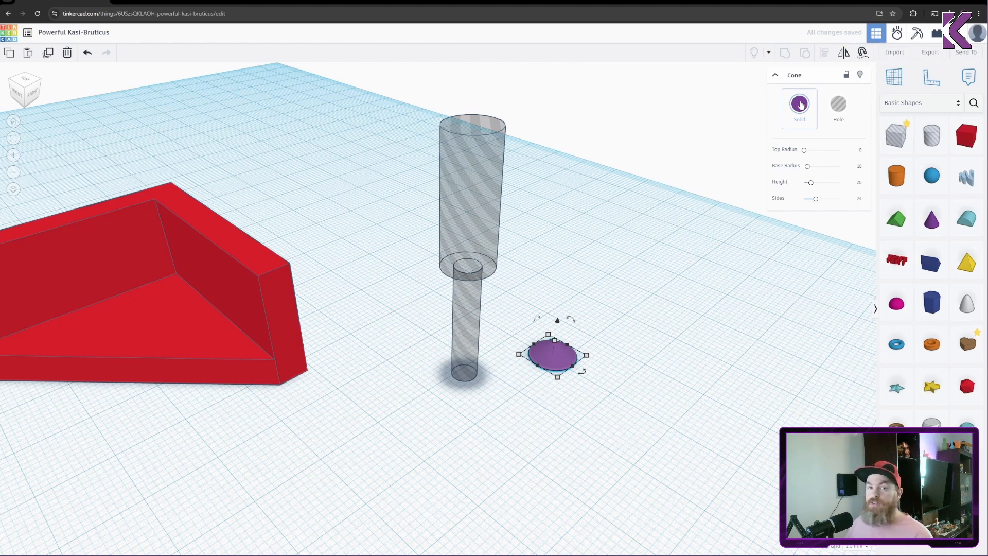
click(839, 106)
click(613, 323)
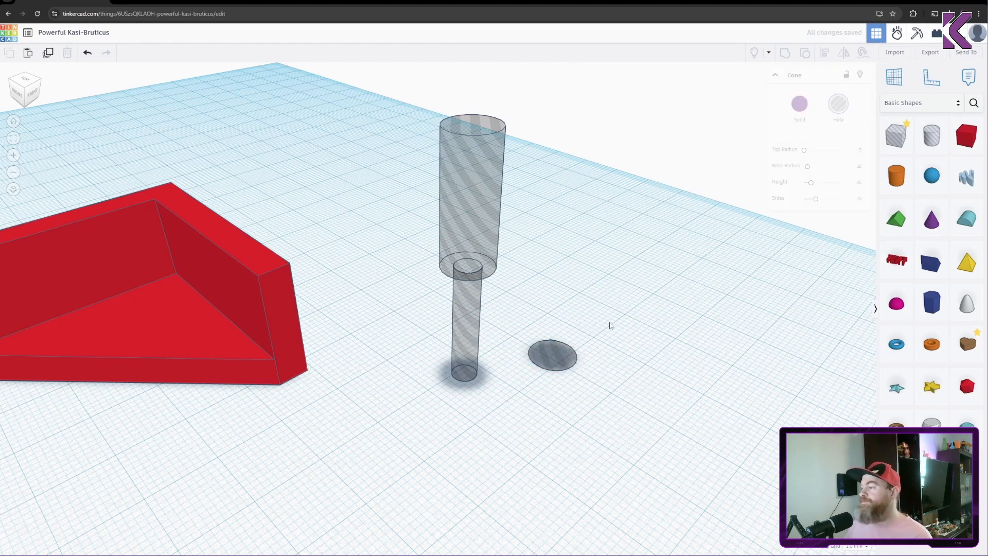
Step: Move the hole cone closer to the screw-hole shape and rotate it 180° so its tip points down
drag(566, 366, 538, 365)
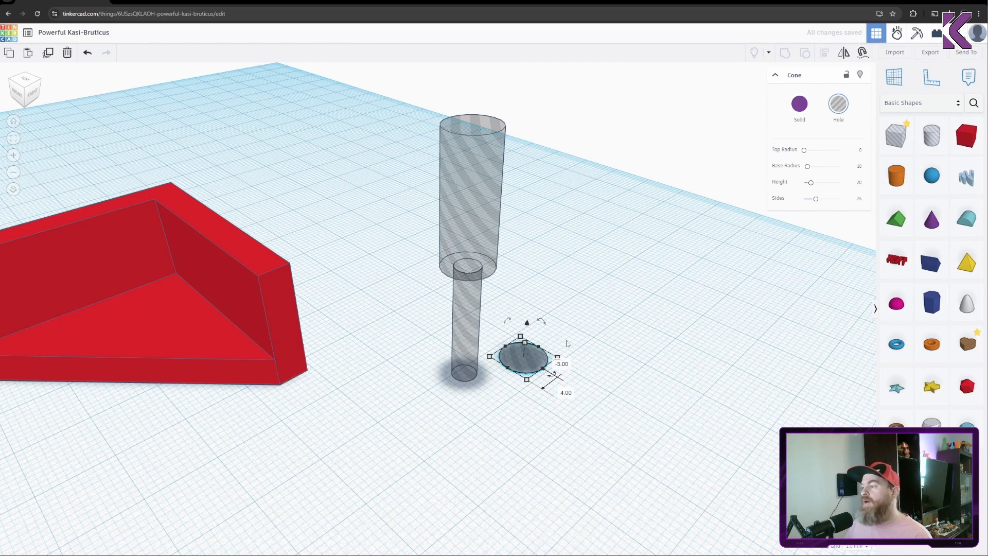
drag(541, 321, 537, 366)
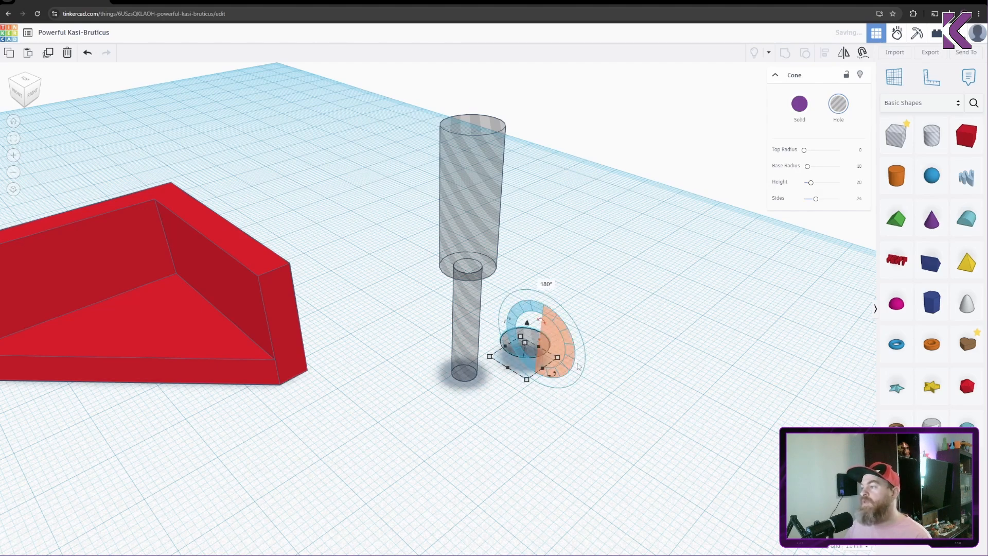
click(597, 335)
right_drag(597, 336, 558, 314)
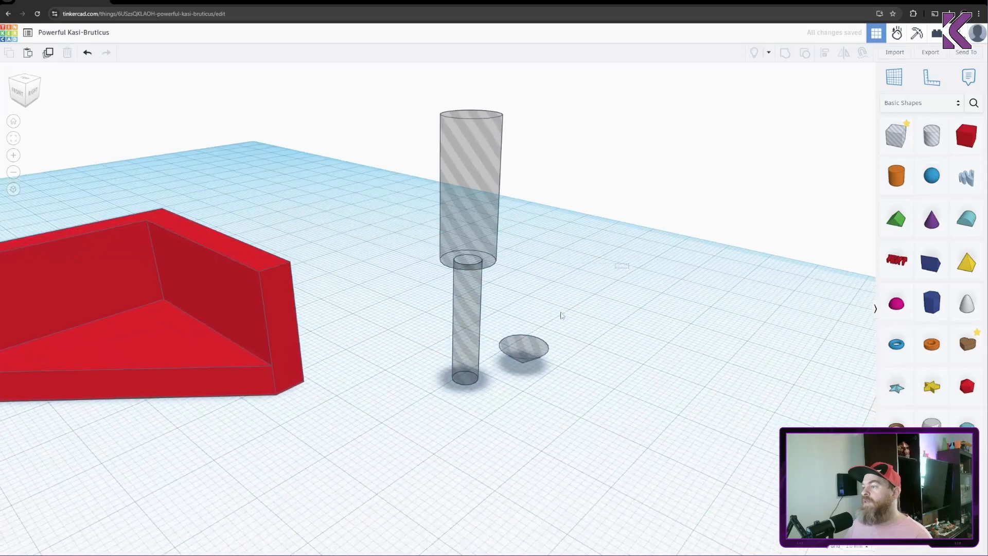
Step: Align the cone and the screw-hole shape on their centres along both horizontal axes and in height
drag(628, 322, 443, 434)
click(827, 58)
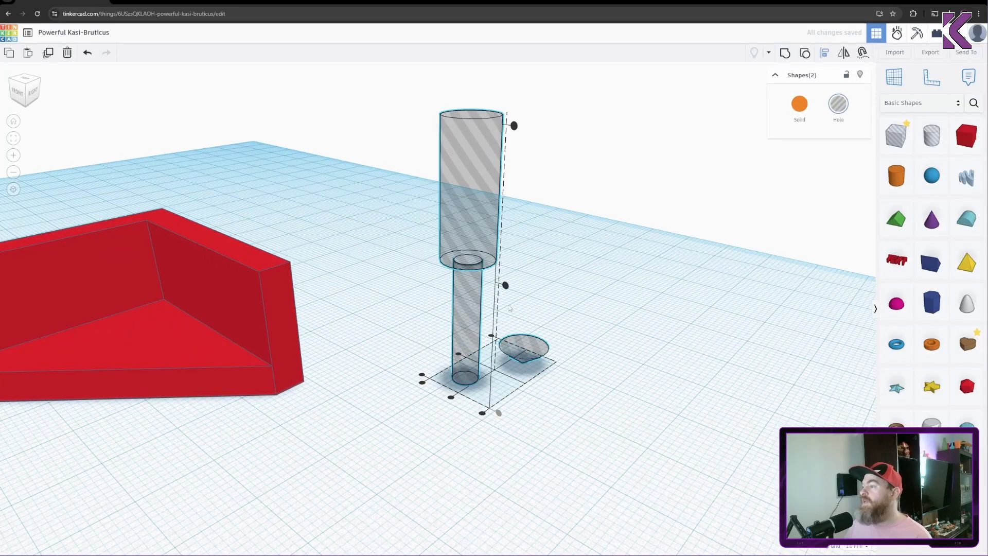
click(459, 356)
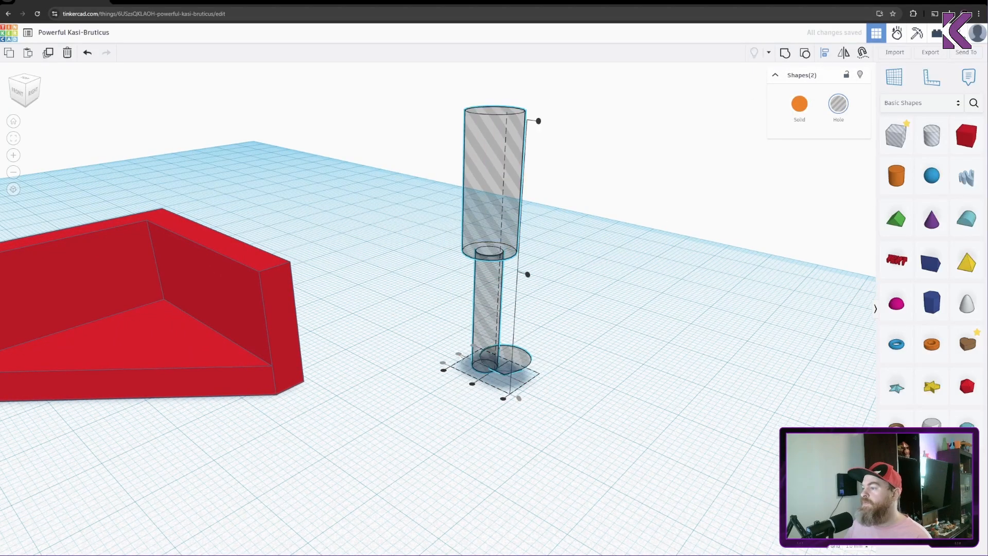
click(472, 384)
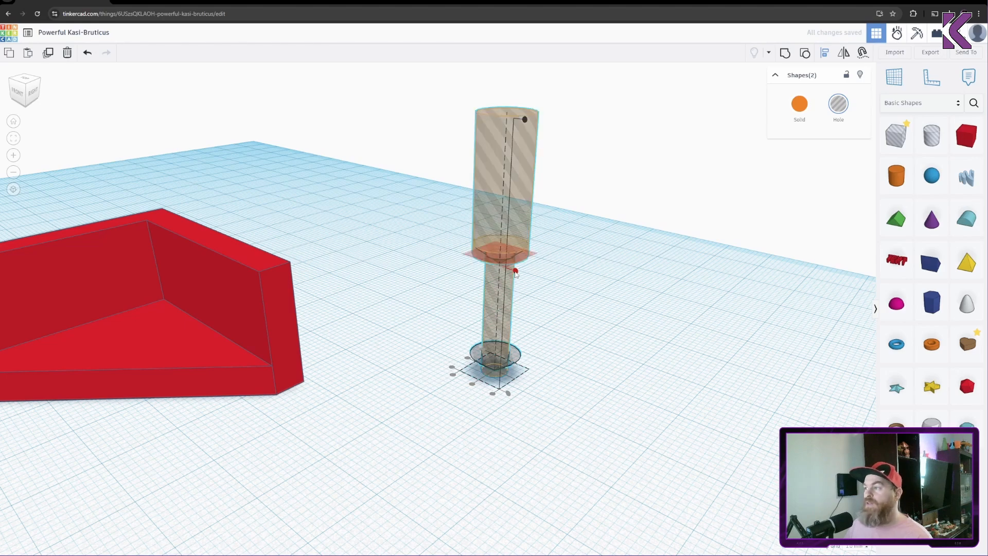
click(514, 272)
right_drag(583, 270, 602, 233)
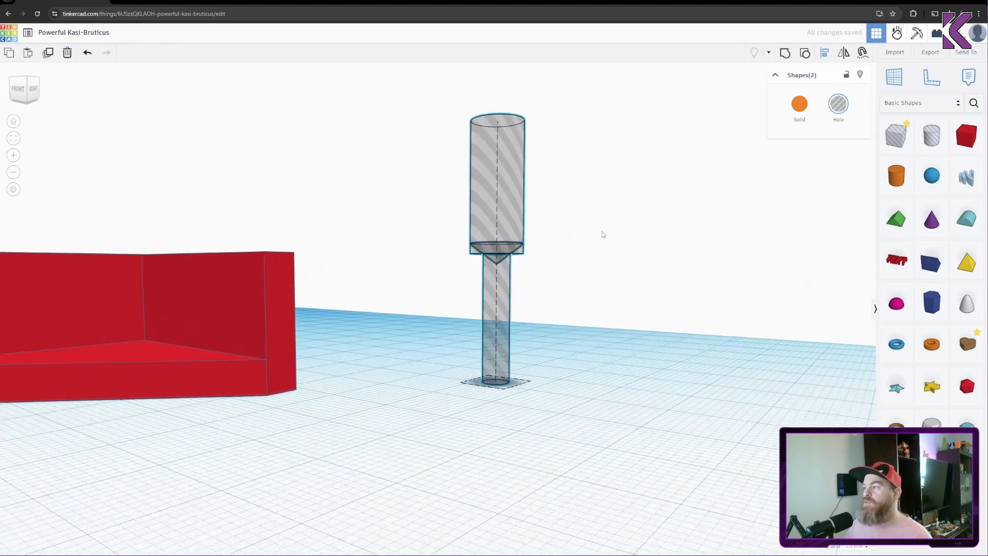
Step: Check how the cone meets the stepped junction and raise only the screw-hole shape 2 mm
click(580, 251)
scroll(530, 260, up, 5)
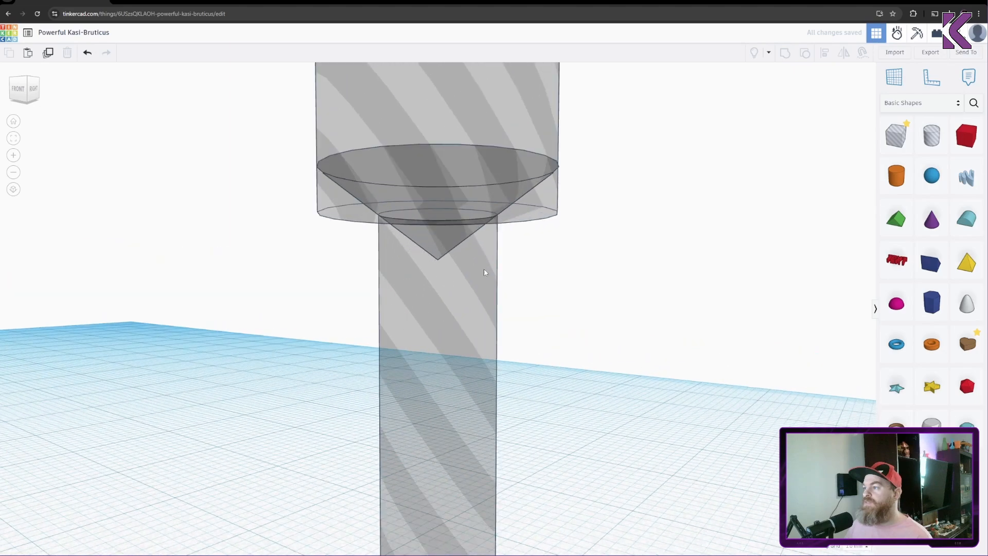
scroll(473, 262, up, 2)
scroll(476, 165, down, 7)
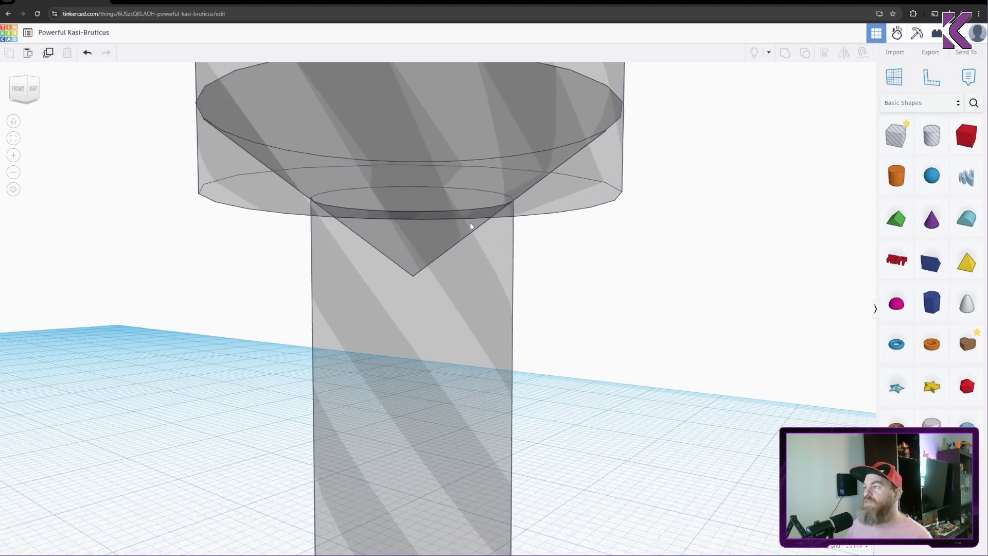
right_drag(516, 268, 518, 260)
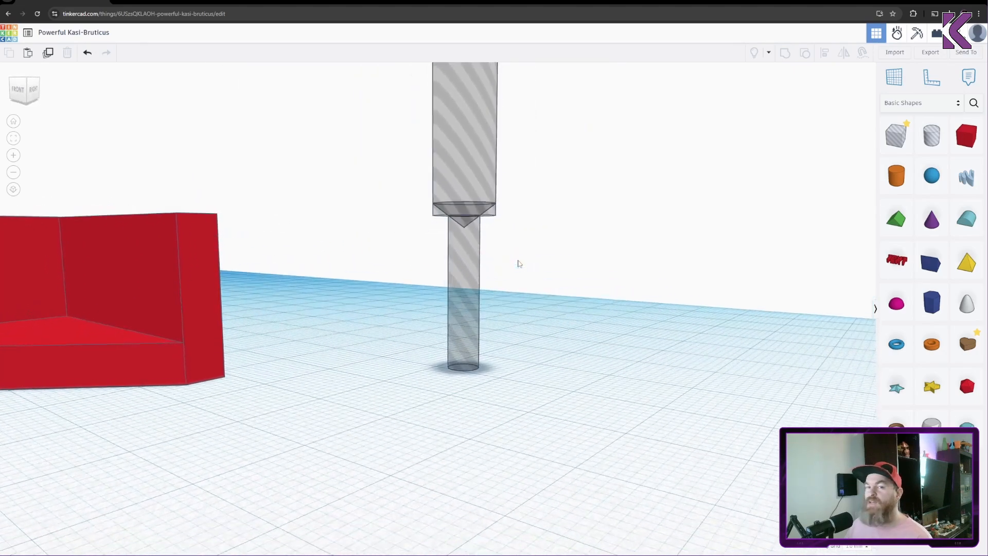
click(477, 203)
scroll(518, 221, up, 5)
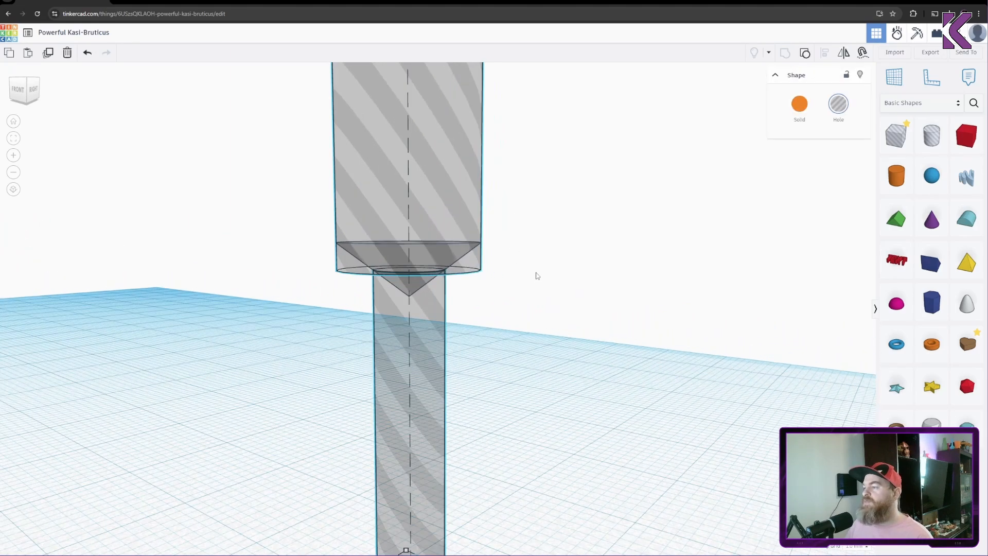
scroll(535, 276, down, 5)
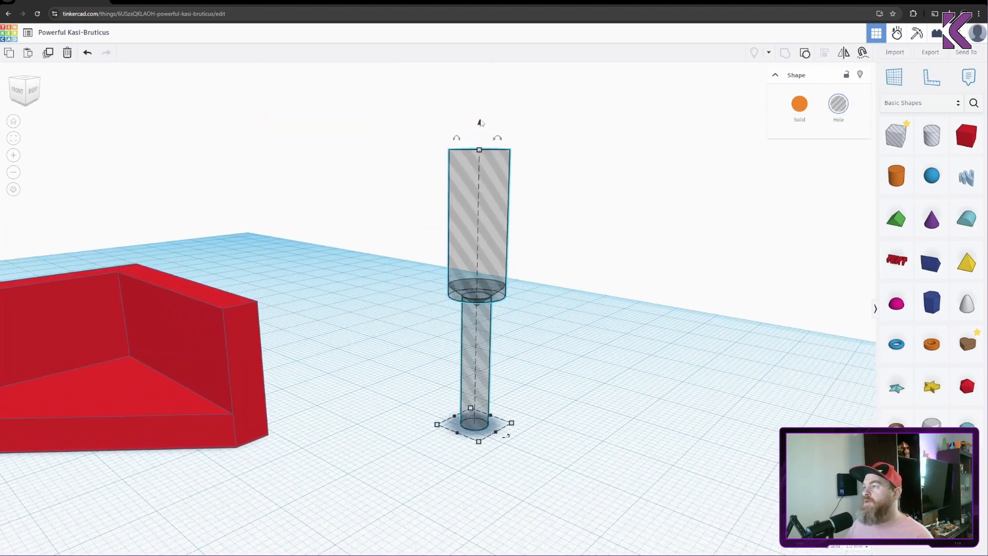
drag(480, 122, 481, 108)
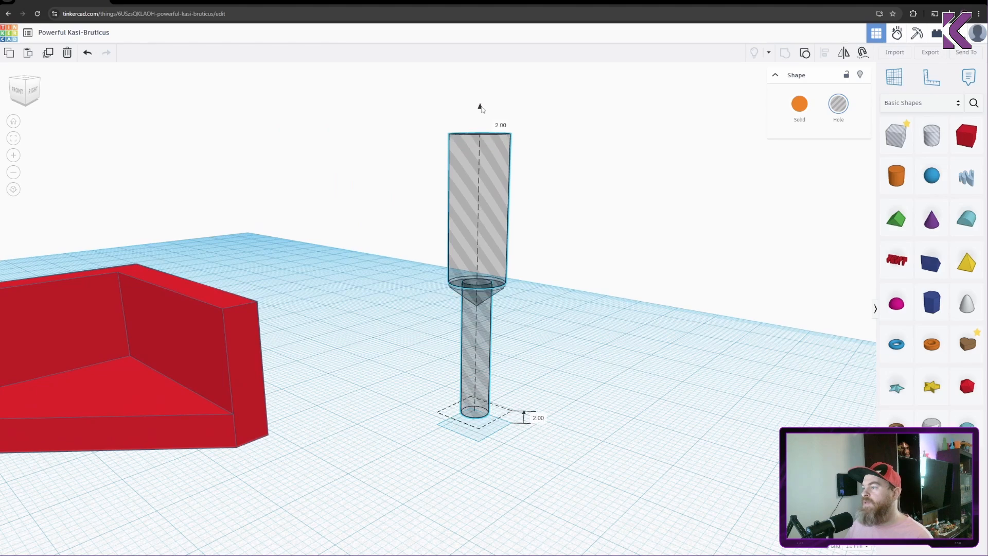
Step: Examine the gap between the wide cylinder and the cone, and lower the screw-hole shape 1 mm
mouse_move(542, 242)
right_down()
mouse_move(538, 220)
mouse_move(536, 235)
right_up()
scroll(538, 235, up, 8)
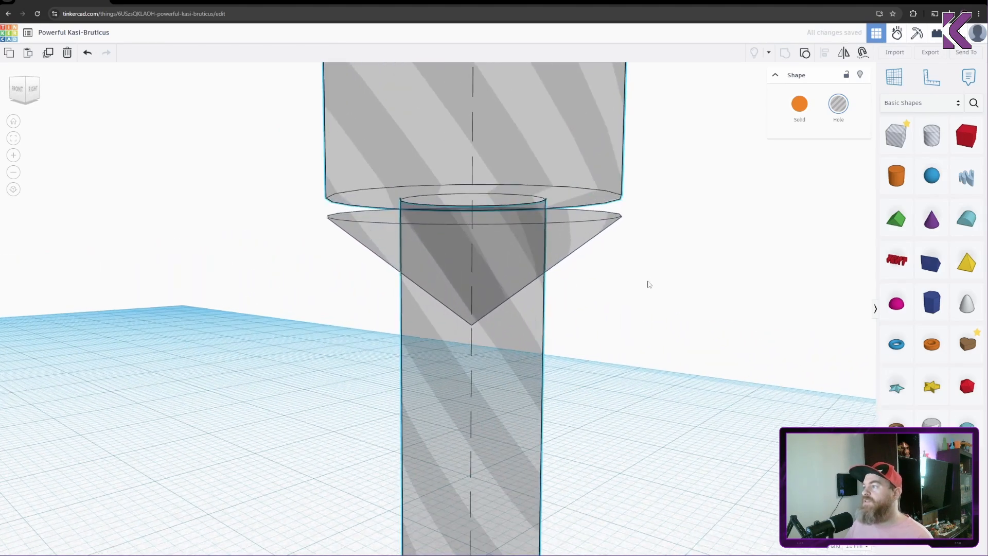
right_drag(646, 286, 647, 287)
scroll(632, 250, down, 8)
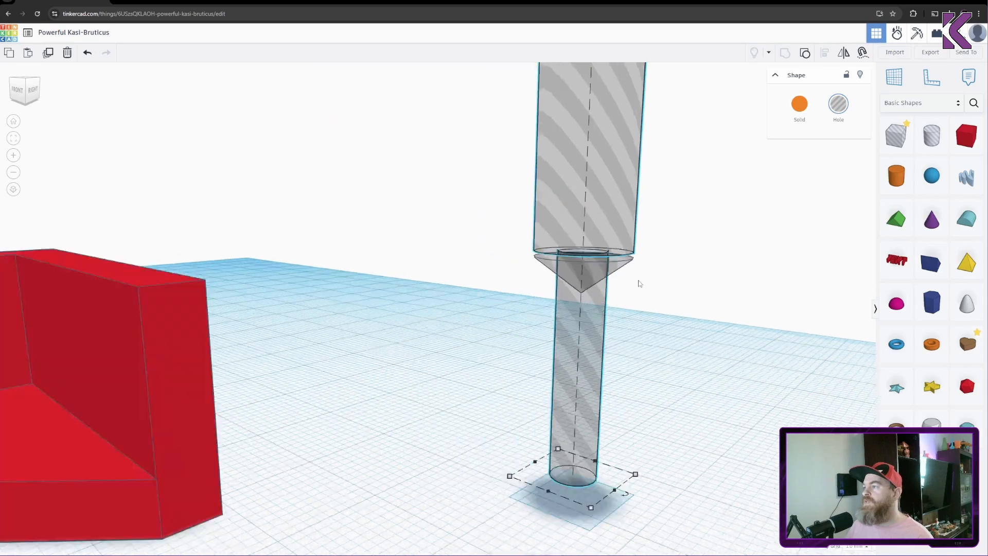
middle_drag(658, 301, 566, 367)
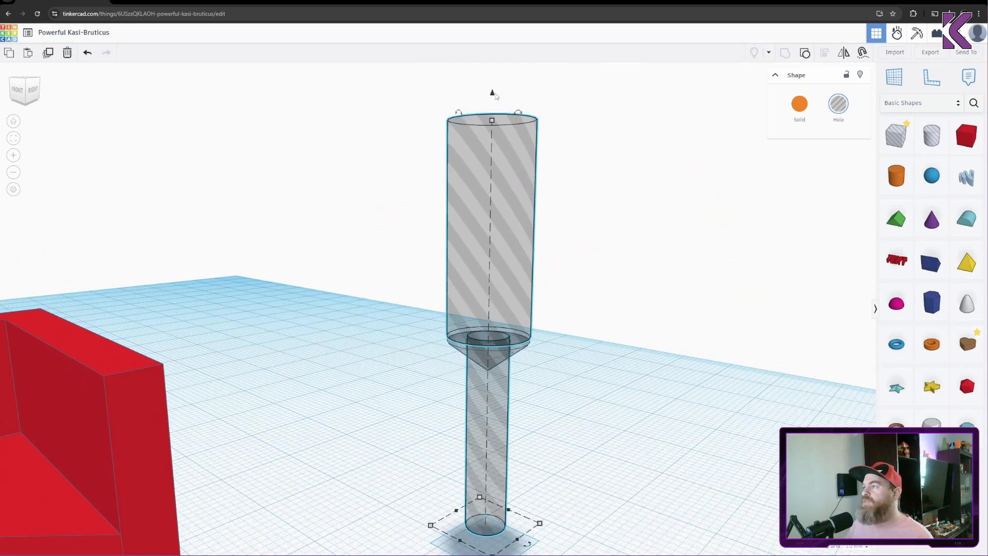
drag(493, 93, 493, 105)
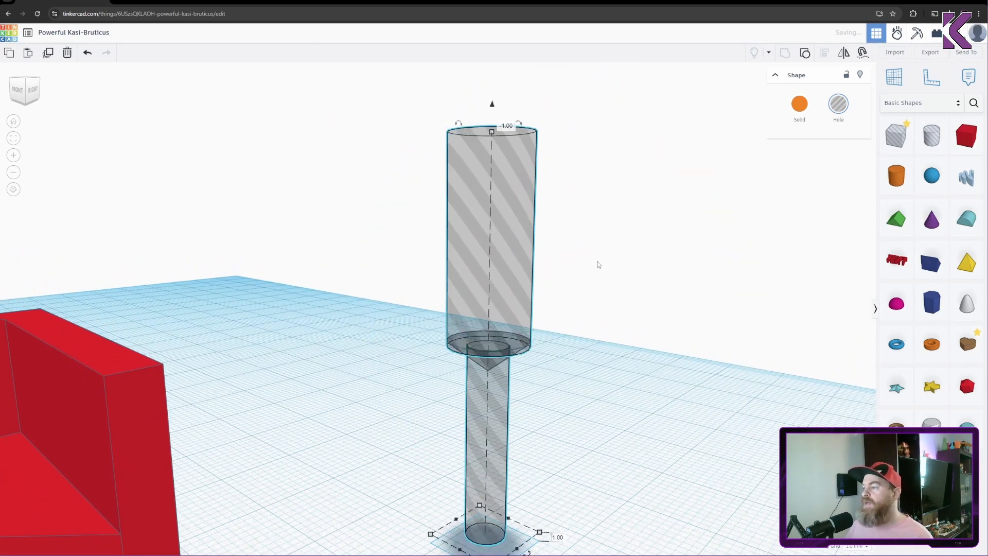
Step: Check the overlap at the cone and choose a finer snap grid increment for positioning the screw-hole shape
scroll(607, 293, up, 5)
scroll(607, 306, down, 4)
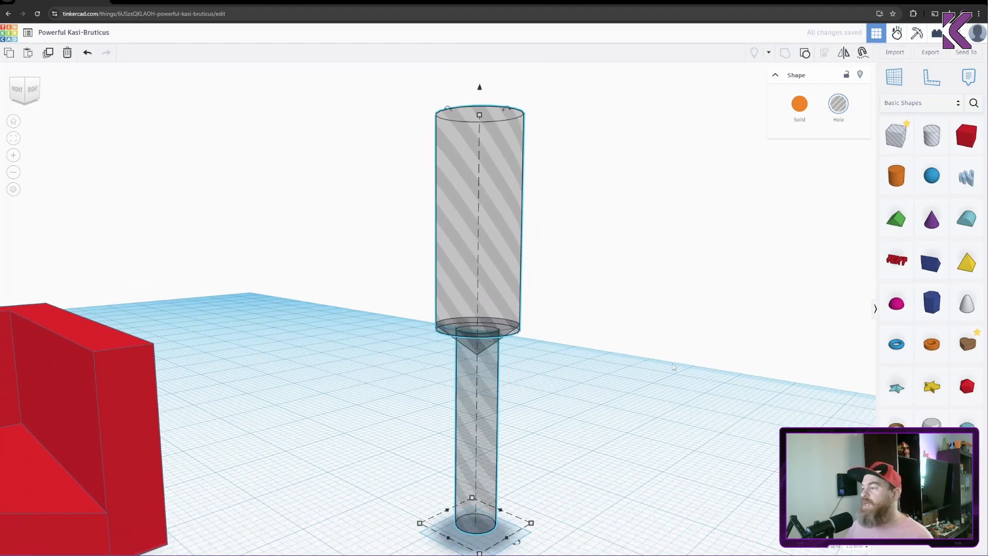
click(858, 549)
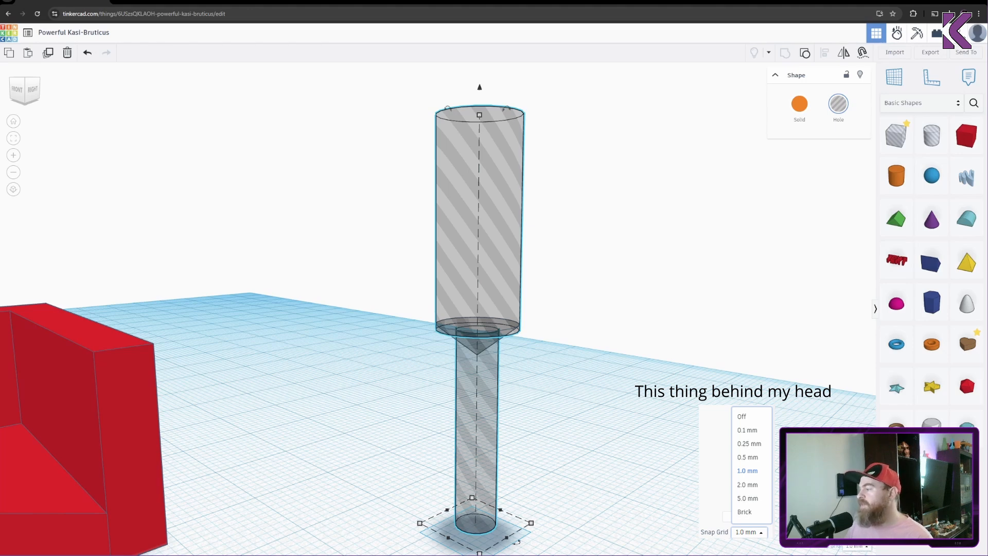
click(853, 486)
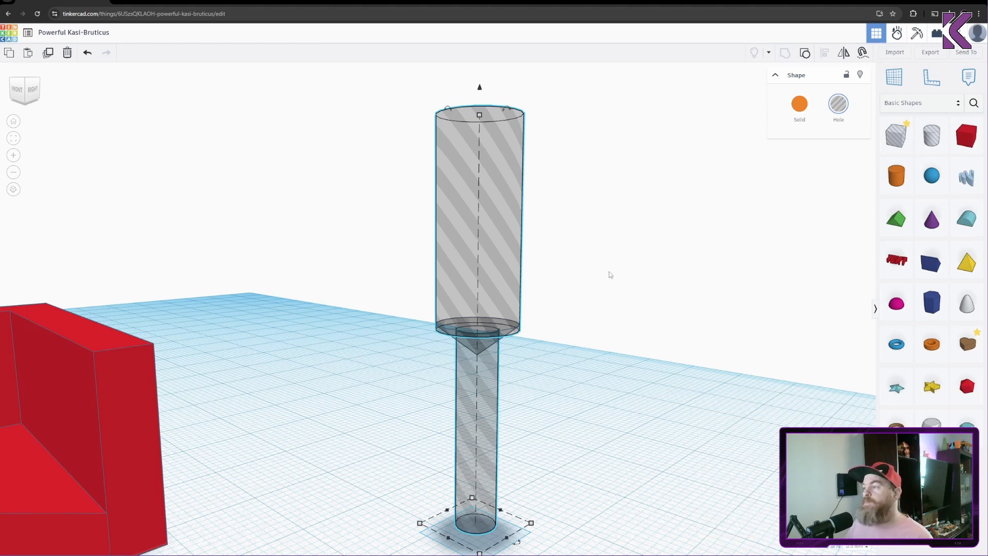
Step: Raise the screw-hole shape slightly so its wide cylinder meets the cone's rim, and group it with the cone
drag(480, 88, 481, 87)
click(590, 312)
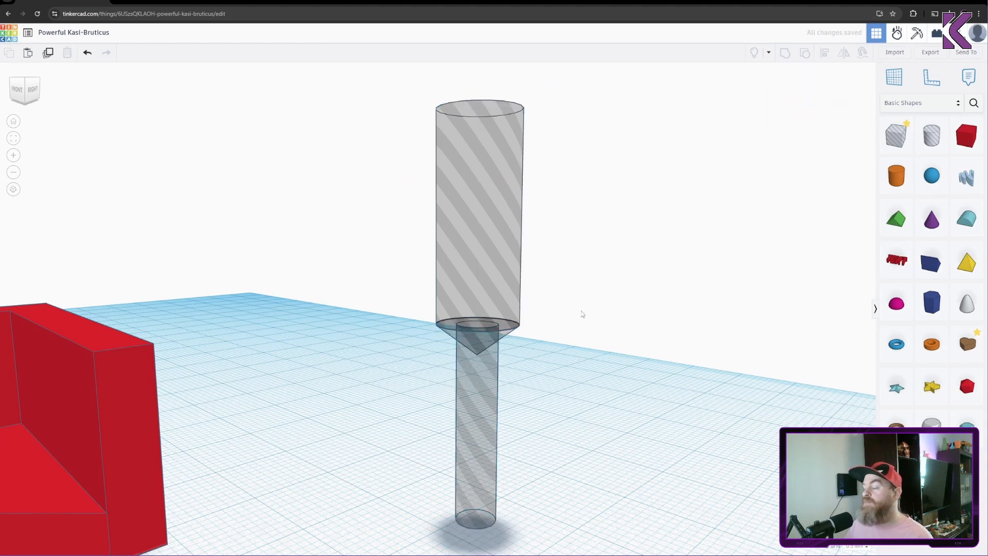
drag(572, 274, 387, 405)
click(785, 53)
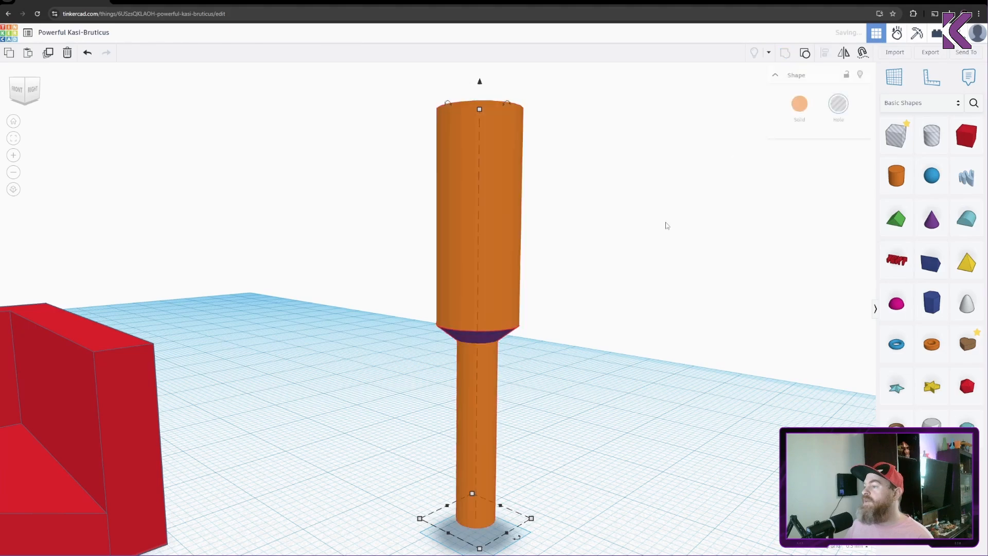
click(576, 417)
Step: Rotate the grouped screw-hole shape to lie horizontally, with its narrow end pointing towards the back of the workplane
right_drag(577, 417, 695, 374)
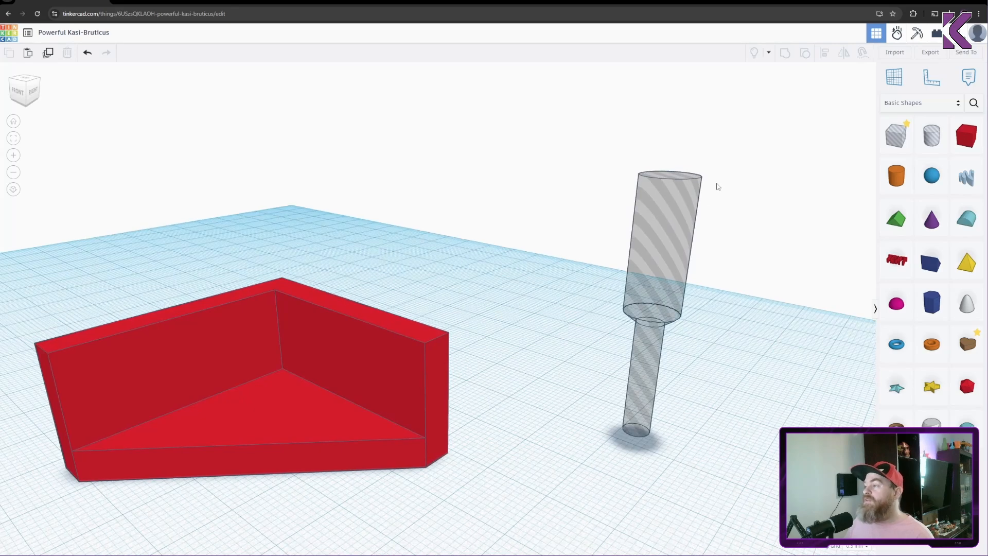
click(663, 237)
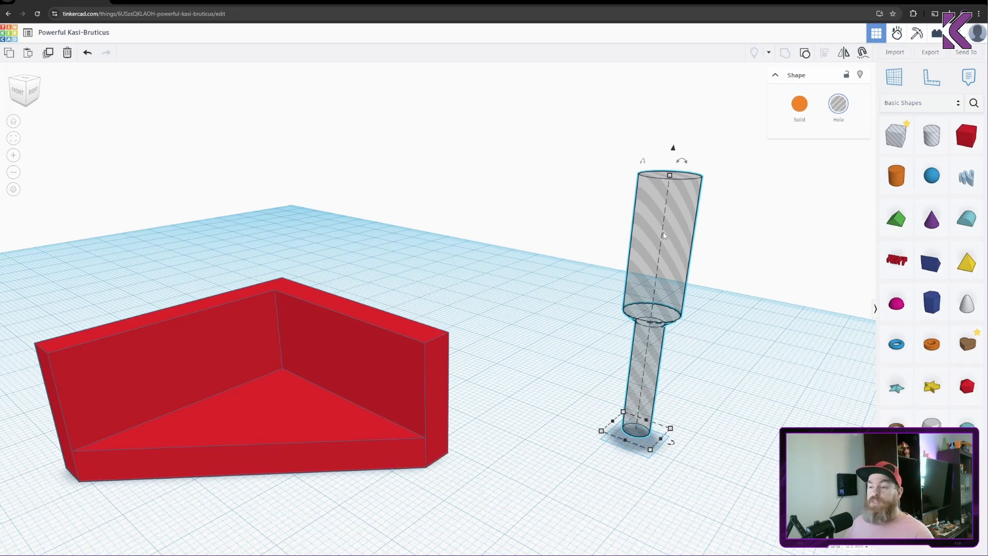
drag(643, 162, 562, 341)
middle_drag(643, 352, 659, 343)
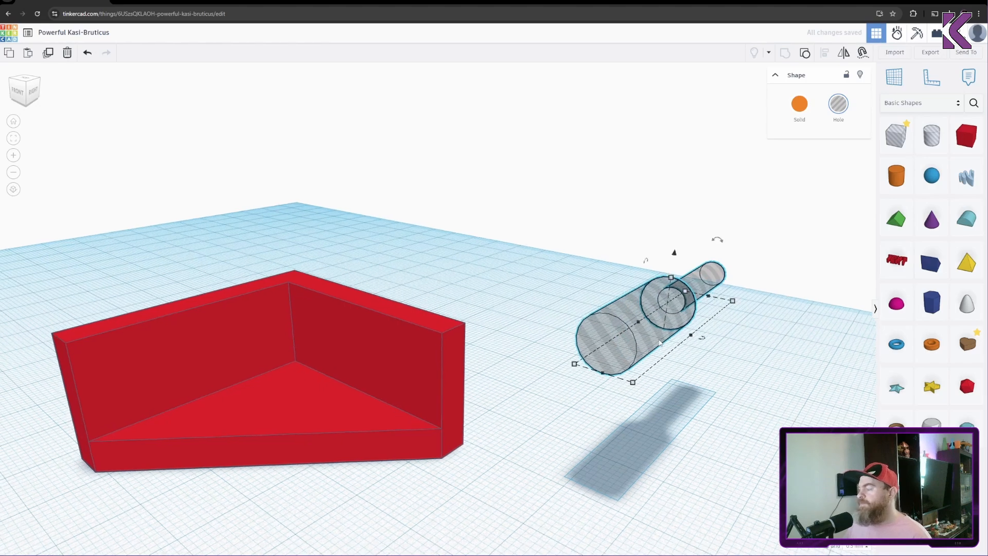
scroll(569, 330, down, 3)
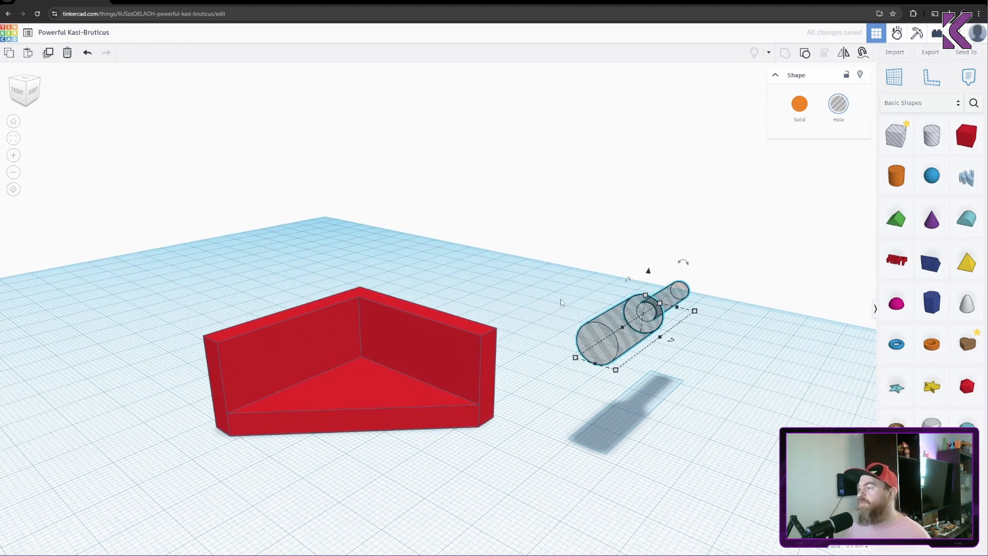
Step: Align the bracket and the screw-hole shape on their centres in height and along both horizontal axes
drag(666, 240, 334, 473)
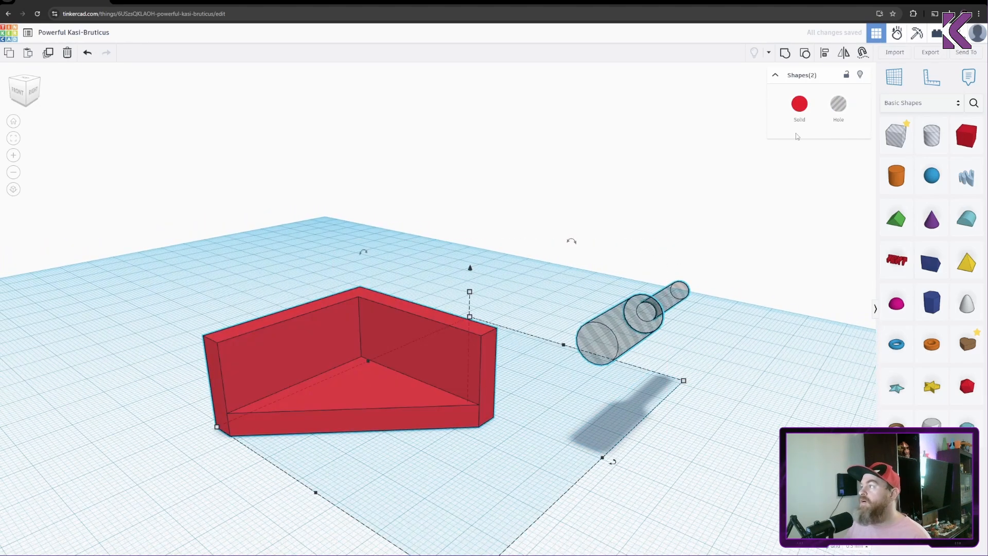
click(824, 53)
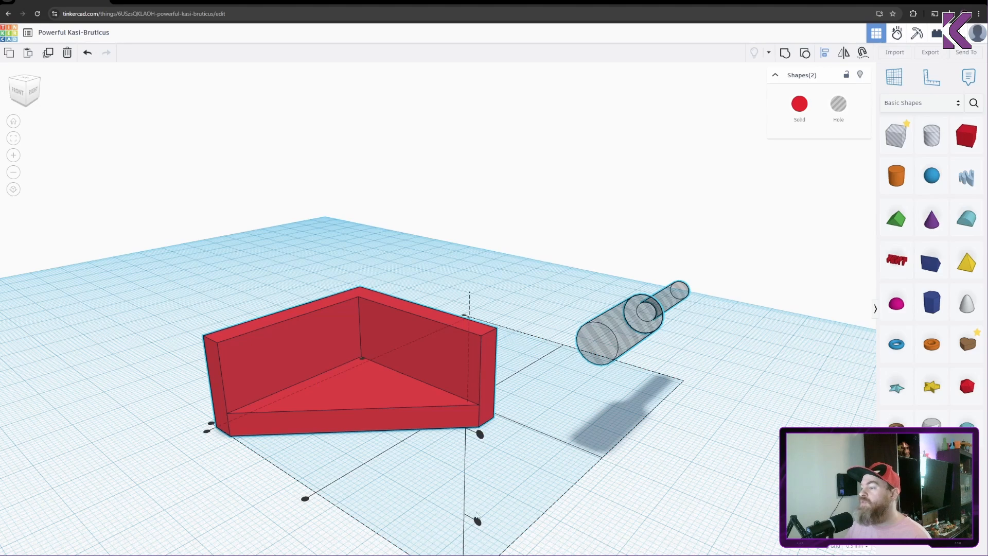
click(477, 519)
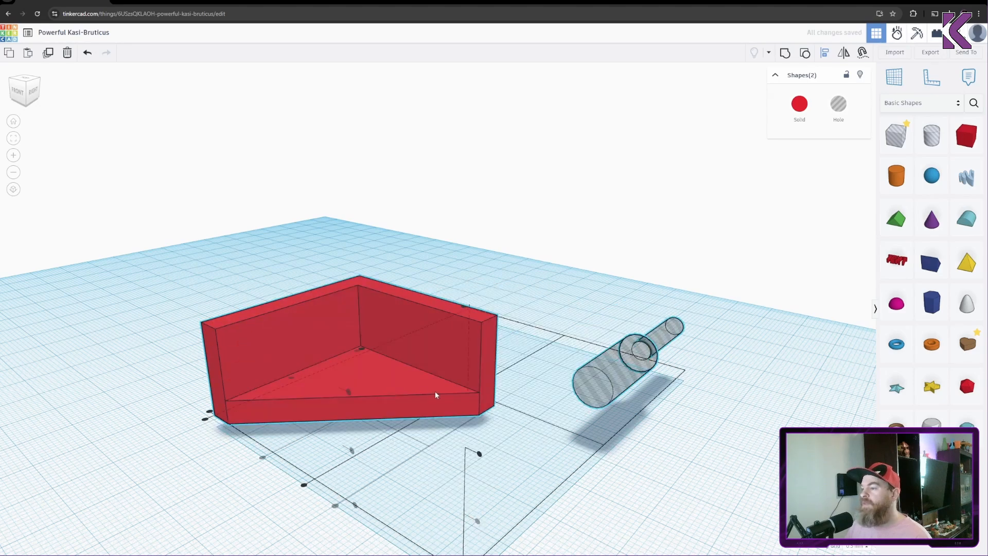
click(304, 484)
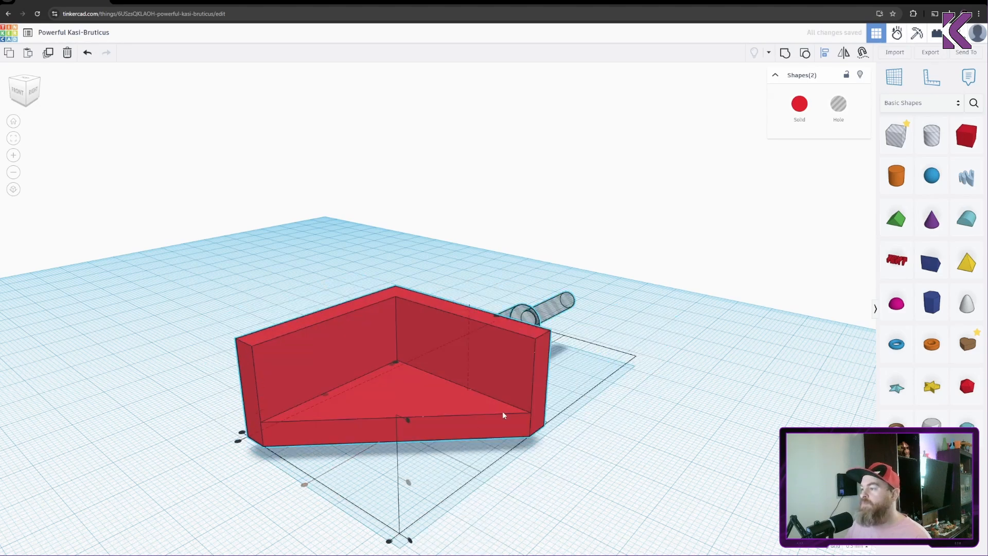
right_drag(341, 400, 643, 475)
right_drag(261, 493, 403, 460)
middle_drag(403, 459, 497, 378)
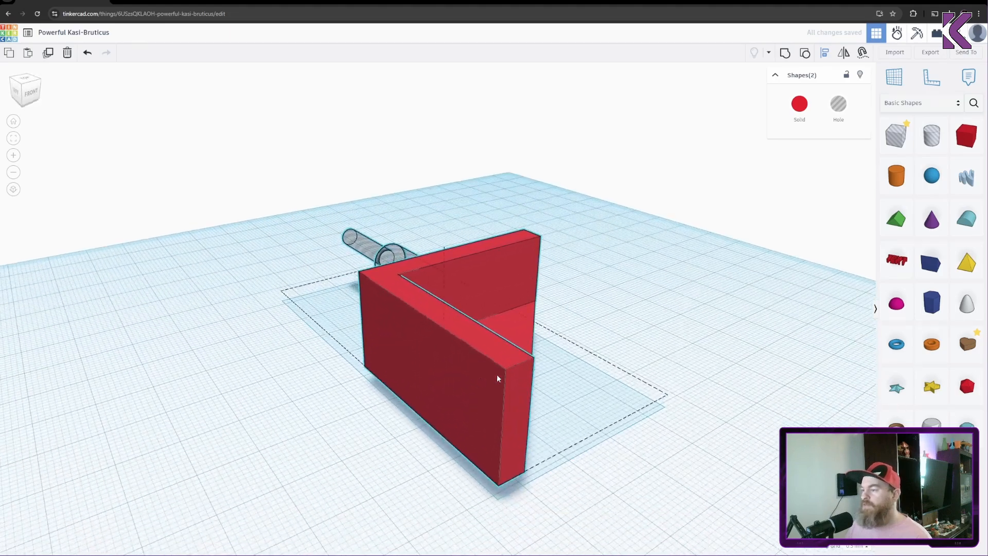
click(355, 369)
right_drag(356, 401, 77, 451)
middle_drag(371, 463, 297, 466)
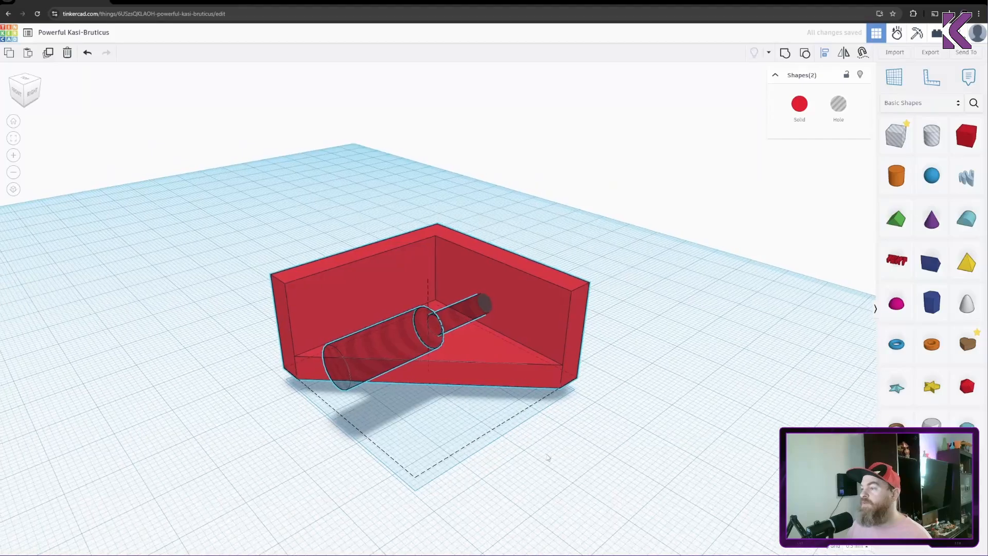
right_drag(547, 457, 564, 456)
click(597, 432)
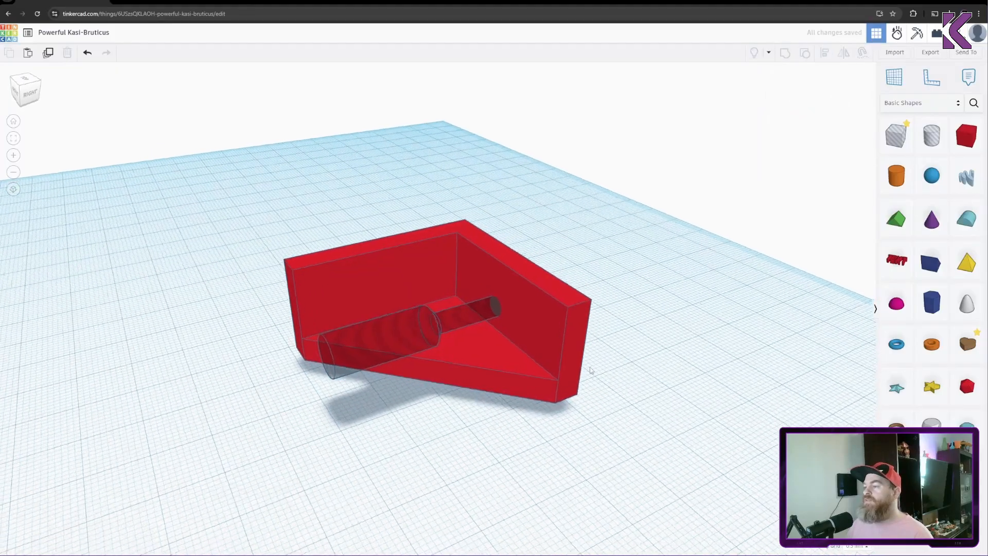
Step: Move the screw-hole shape sideways so it passes through one bracket wall near that wall's outer end
right_drag(589, 366, 698, 357)
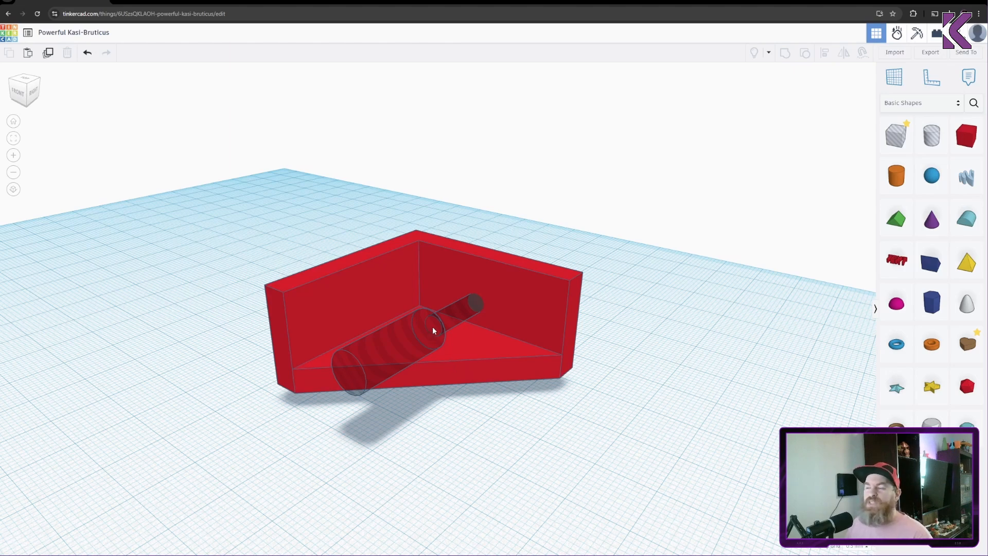
drag(432, 327, 544, 323)
right_drag(544, 323, 620, 361)
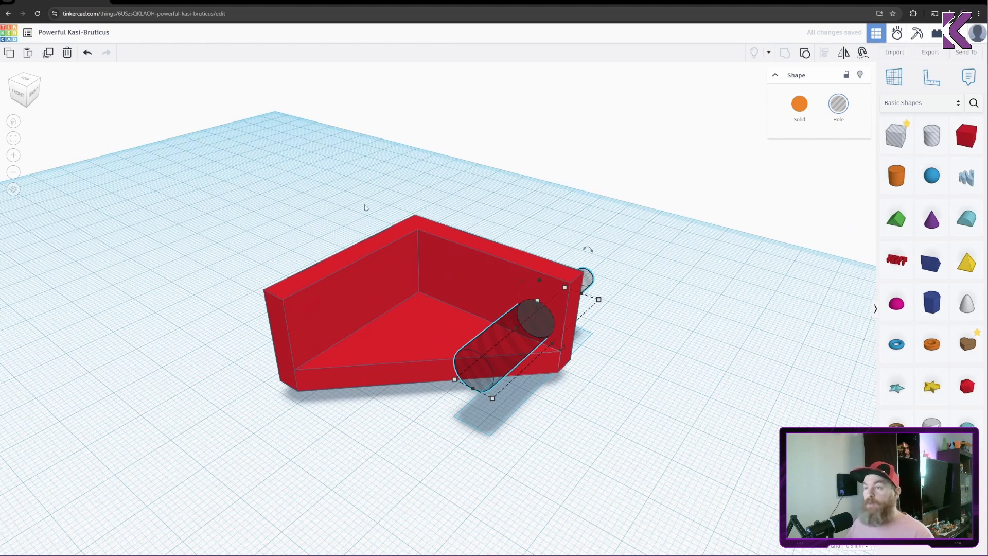
Step: Duplicate the screw-hole shape and shift the copy along the same wall towards the bracket's inner corner
click(48, 53)
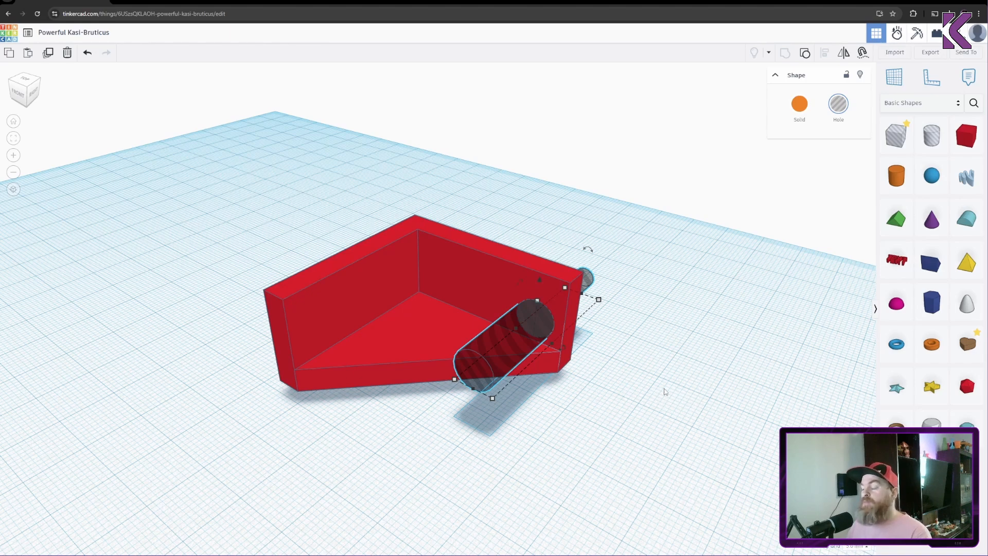
key(Left)
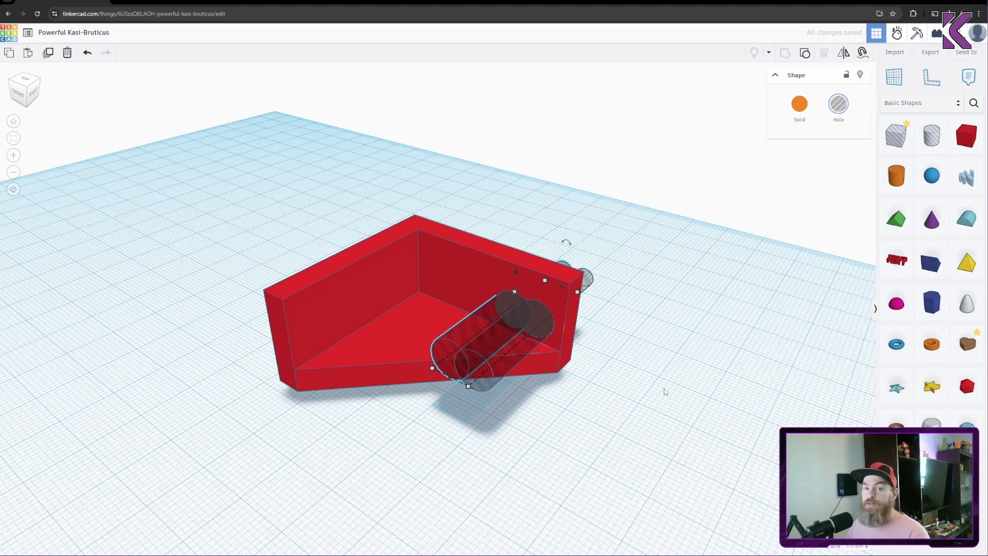
key(Left)
key(Left)
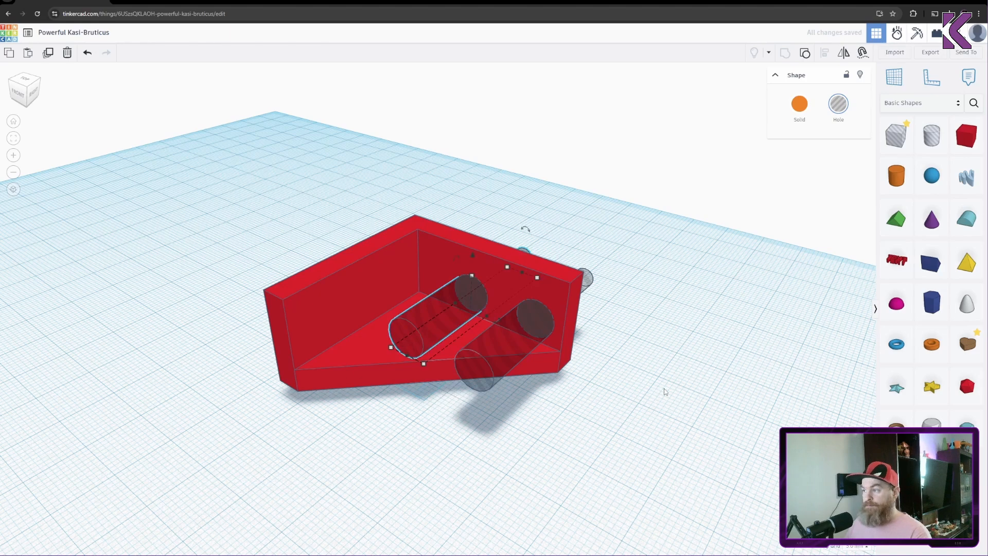
key(Left)
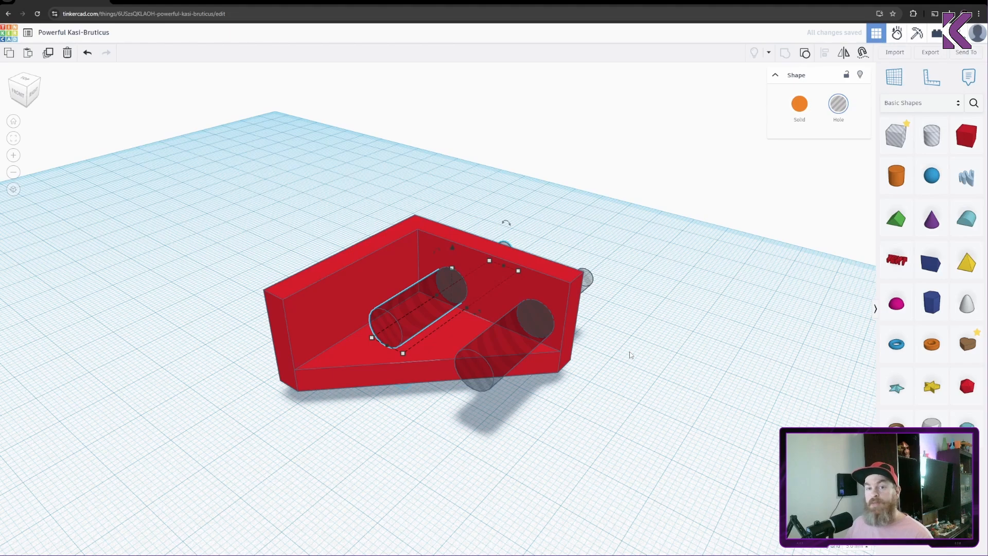
right_drag(621, 348, 560, 361)
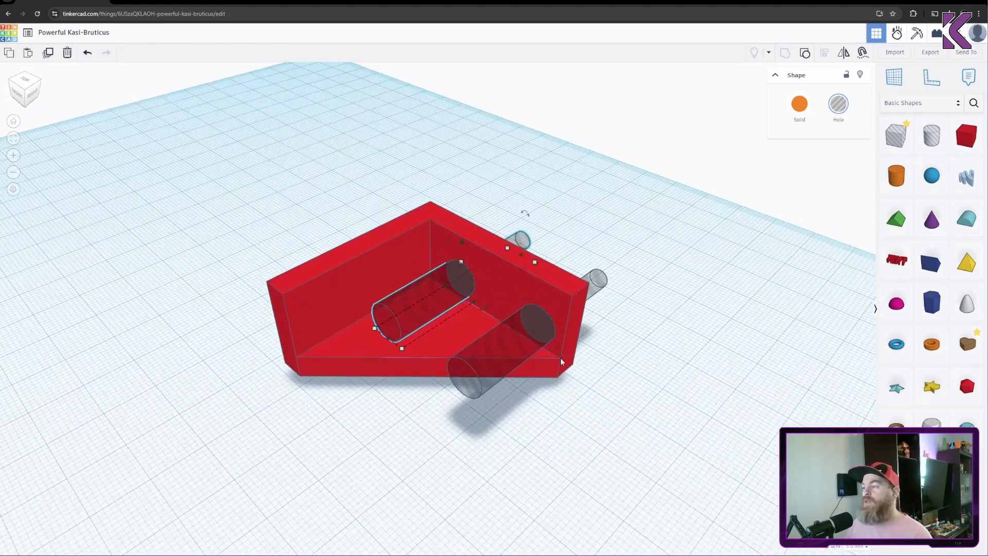
click(616, 366)
drag(677, 176, 587, 228)
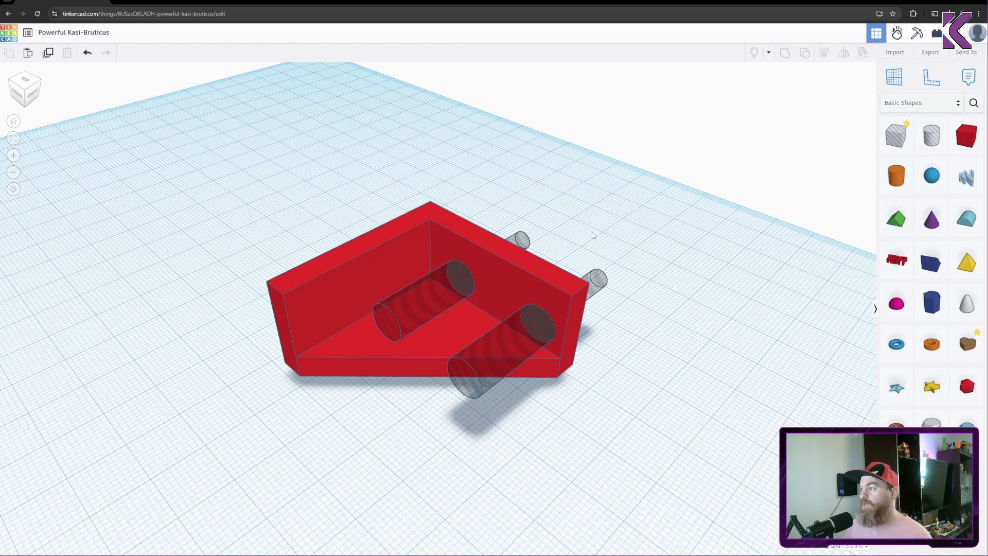
Step: Duplicate the outer screw-hole shape and place the copy at right angles to it, through the other wall near its outer end
click(508, 342)
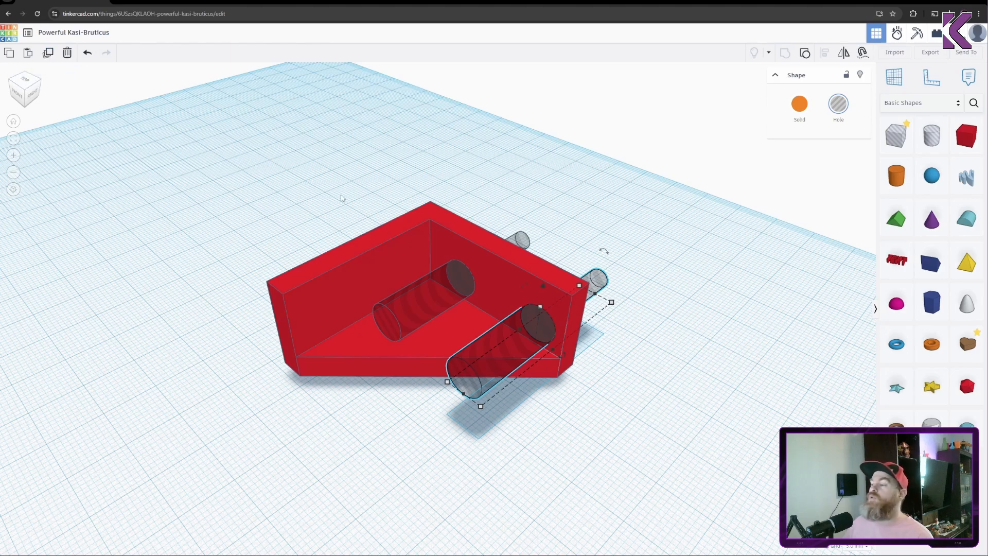
key(ctrl+d)
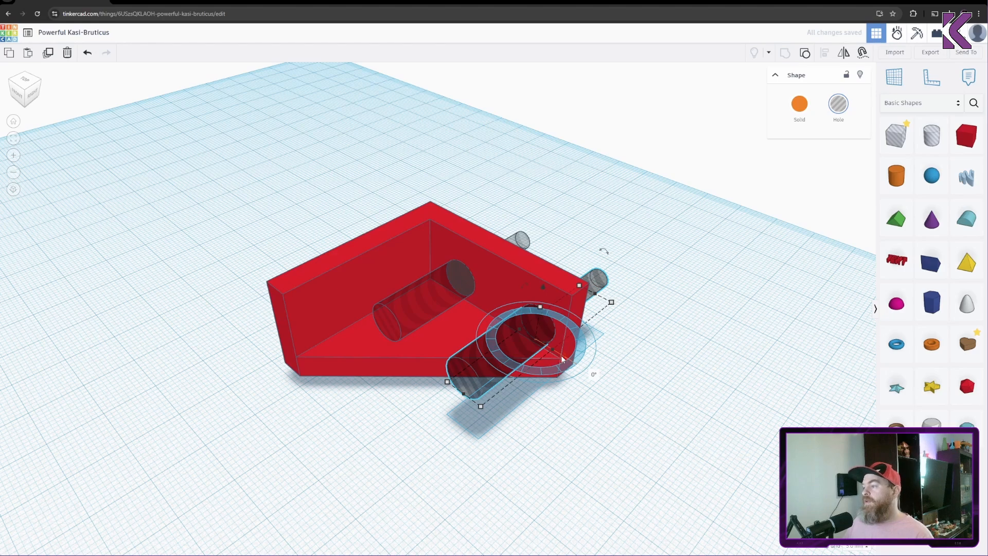
drag(561, 355, 367, 368)
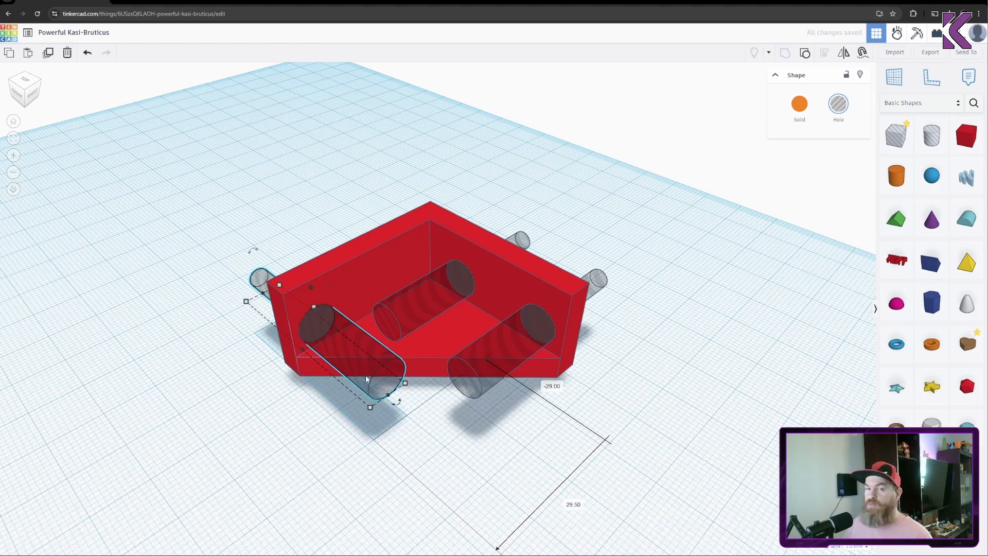
Step: Line up the axis of the rotated screw-hole copy with the vertical end edge of its wall
scroll(365, 380, up, 5)
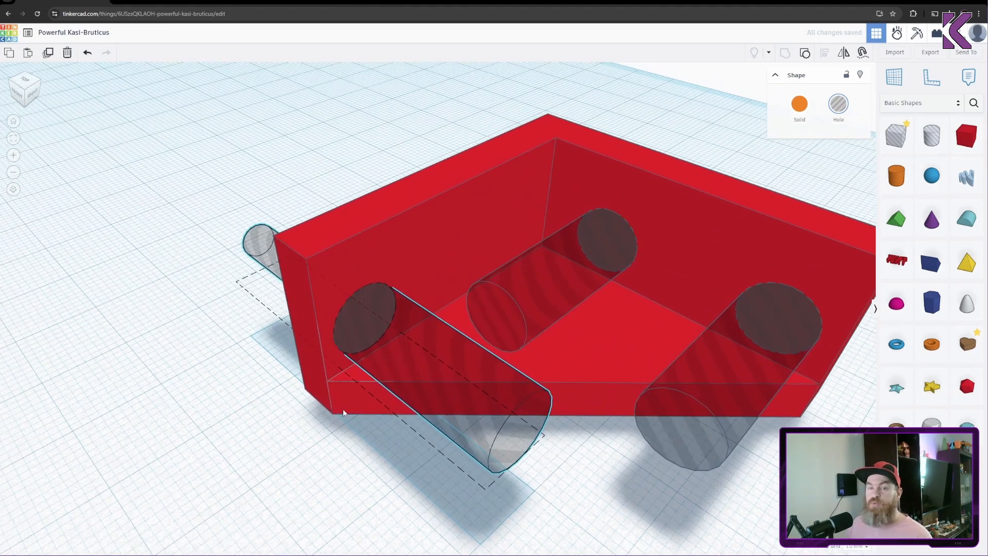
right_drag(343, 411, 353, 451)
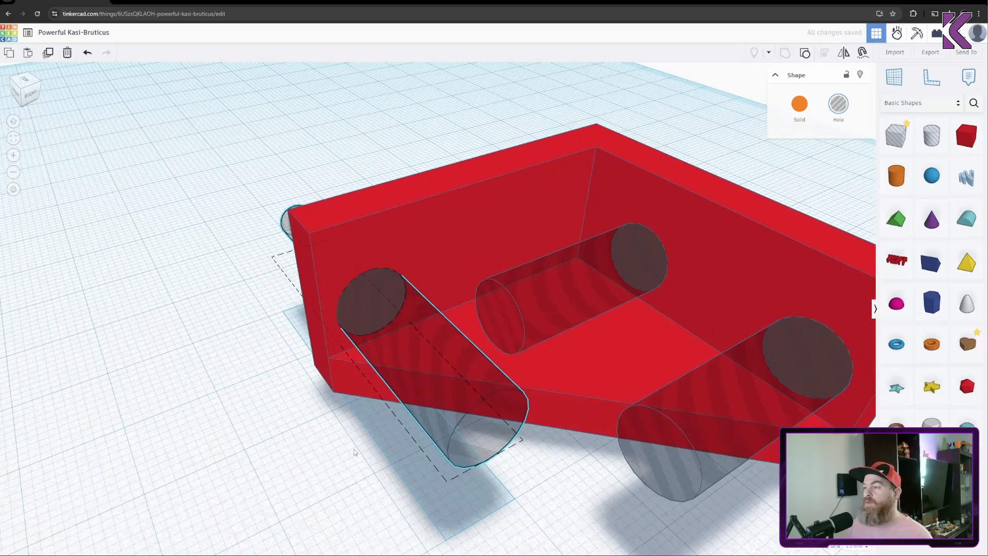
key(Left)
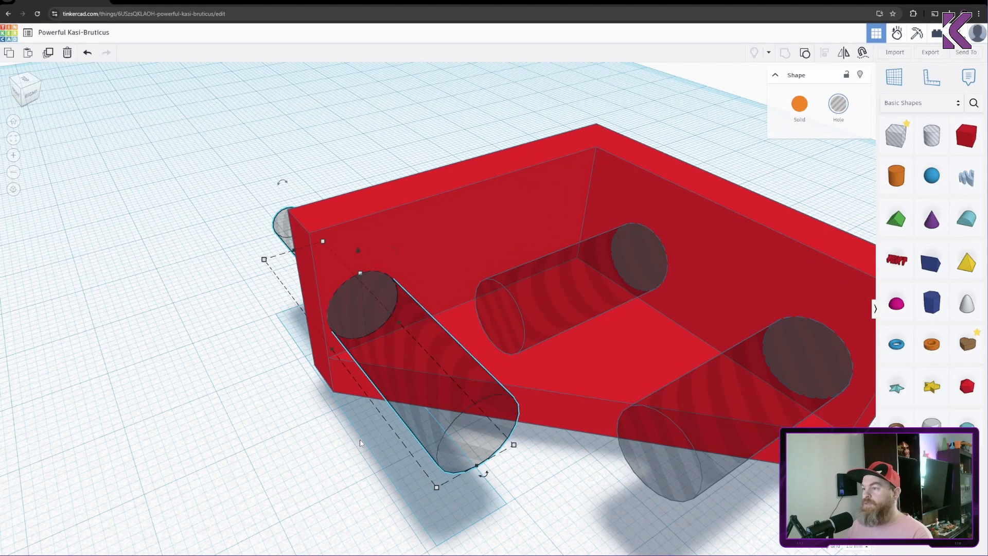
key(Left)
key(Left)
key(Left)
key(Left)
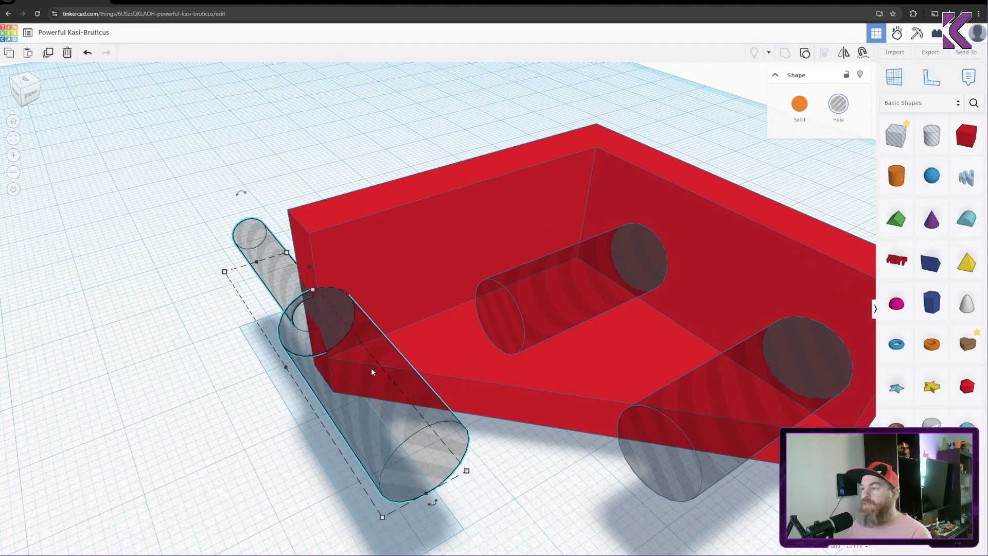
scroll(312, 314, up, 5)
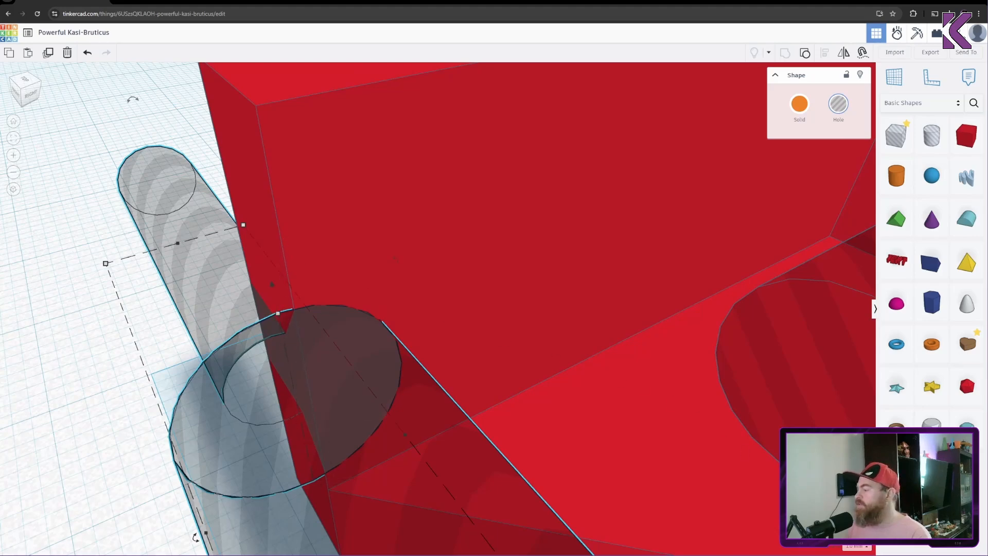
key(Right)
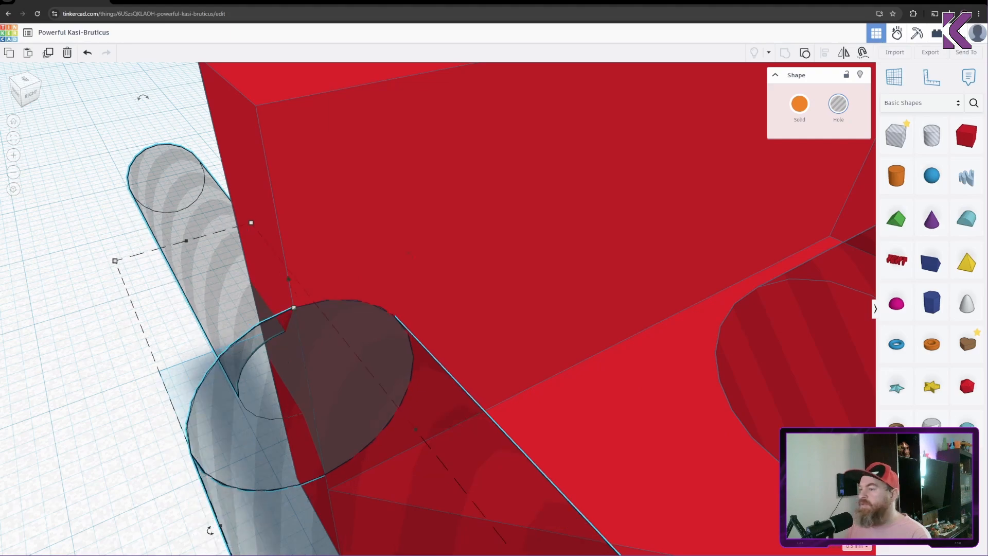
scroll(419, 377, down, 5)
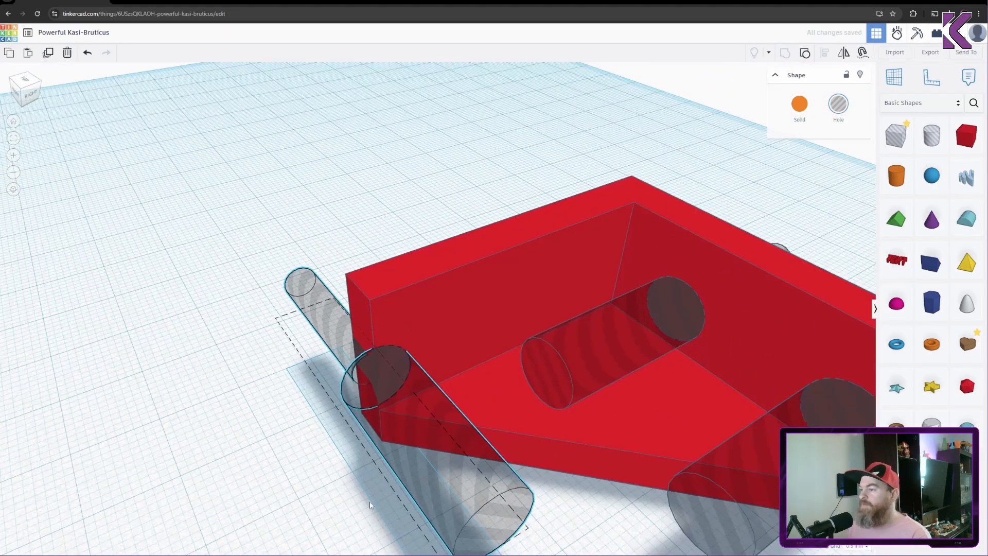
right_drag(566, 476, 363, 486)
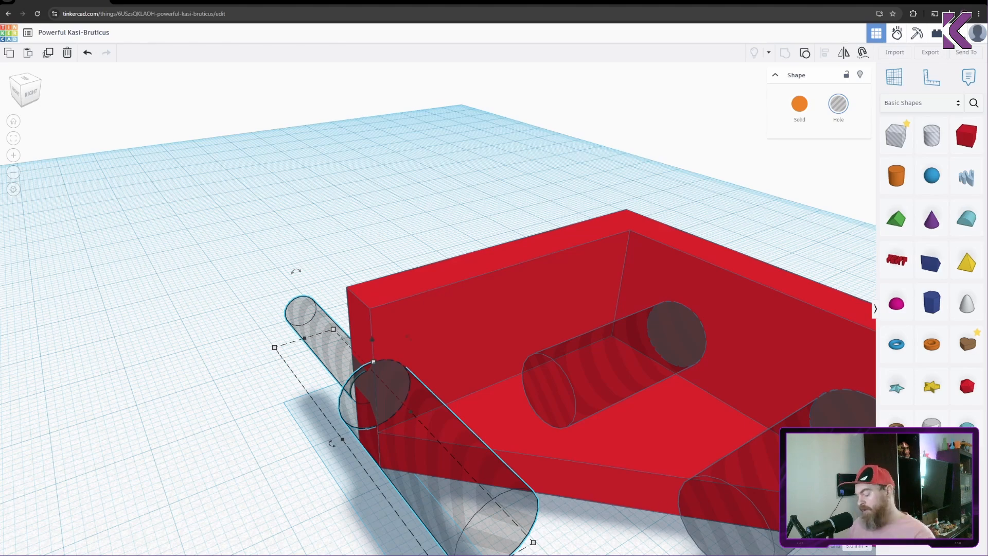
Step: Offset the rotated screw-hole copy inward from the wall's end so it passes fully through the wall
key(Right)
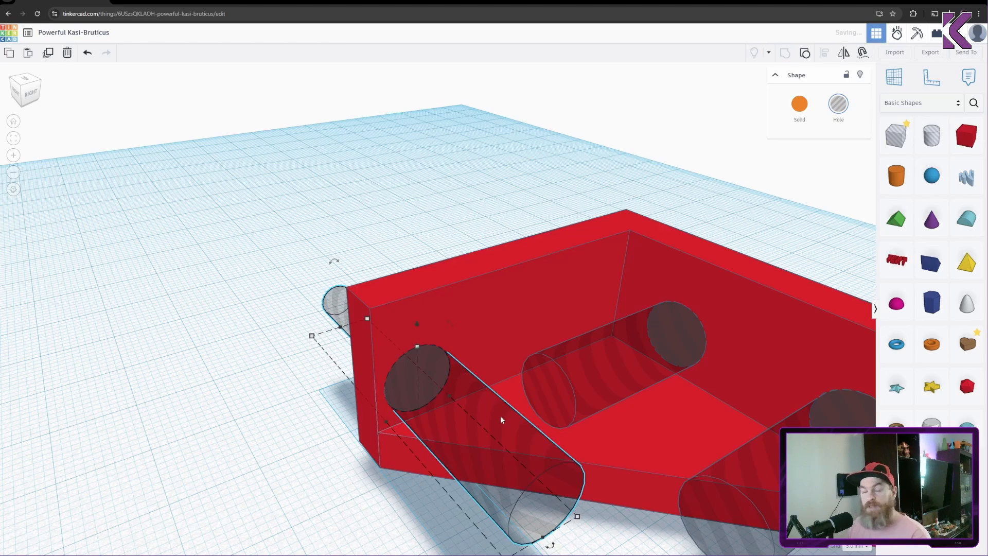
scroll(500, 415, down, 2)
middle_drag(570, 415, 519, 384)
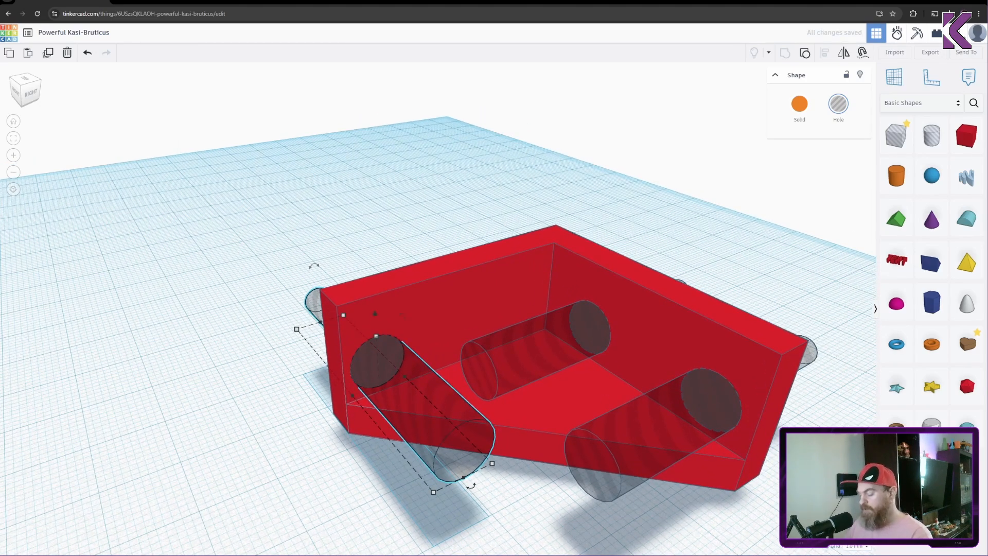
key(Right)
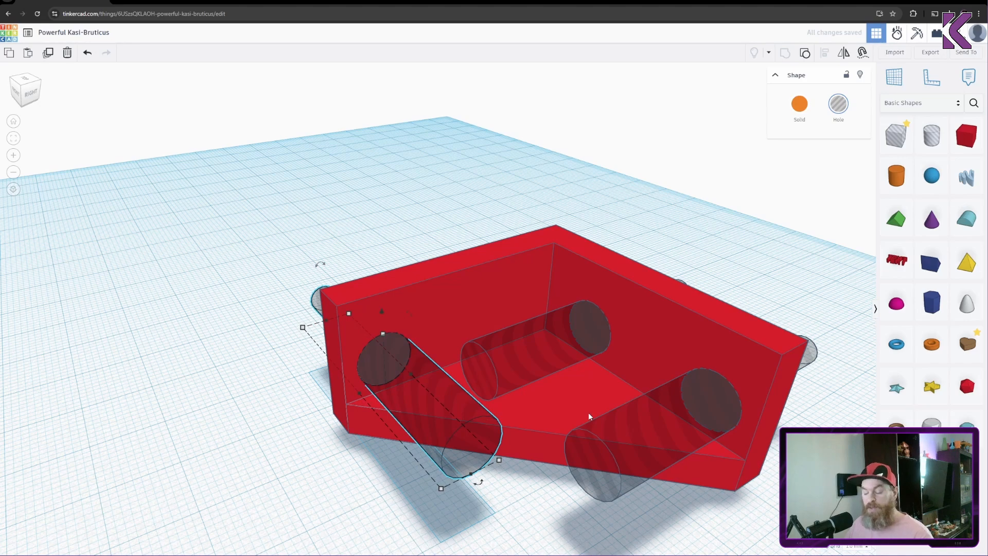
Step: Duplicate the rotated screw-hole shape and shift the copy along the same wall towards the bracket's inner corner
click(437, 470)
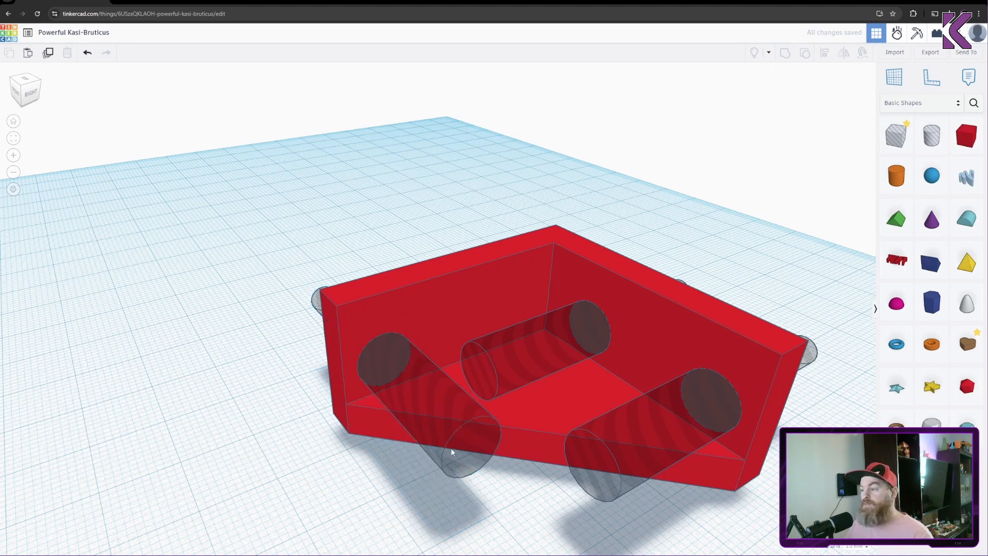
click(453, 448)
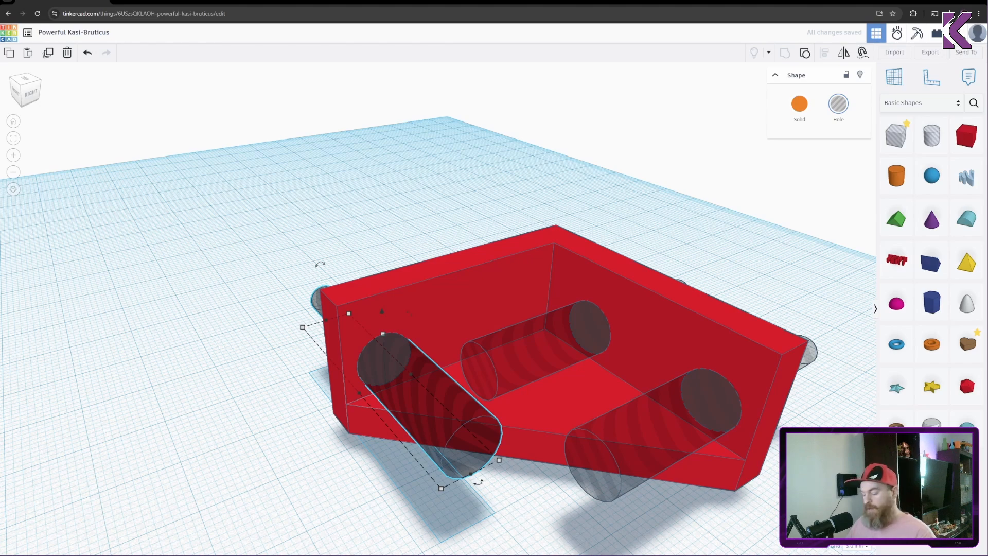
key(Right)
key(Right)
key(Right)
key(Right)
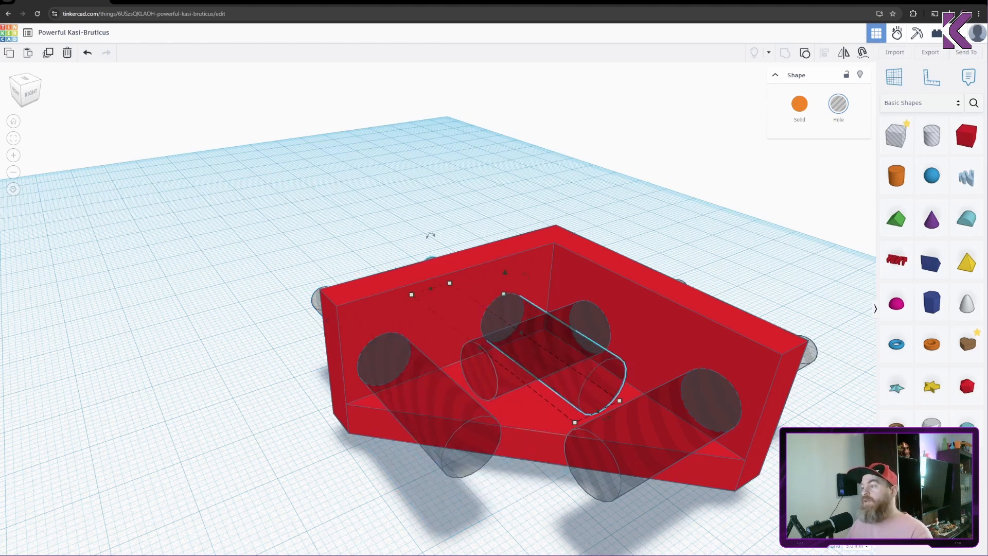
right_drag(536, 480, 528, 504)
middle_drag(528, 502, 522, 461)
click(510, 418)
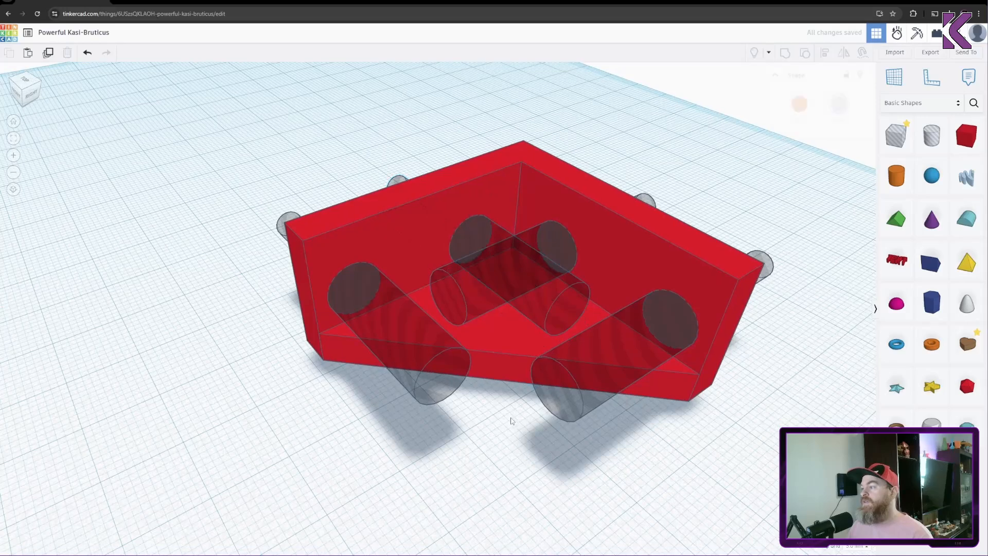
Step: Group the bracket with all four screw-hole shapes to cut the countersunk mounting holes through both walls
right_drag(509, 419, 520, 420)
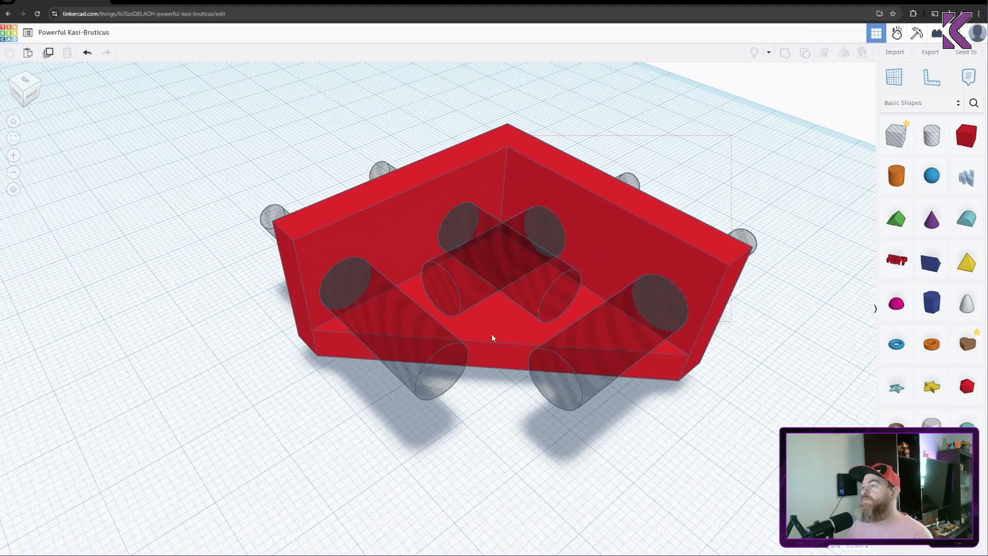
drag(491, 337, 351, 400)
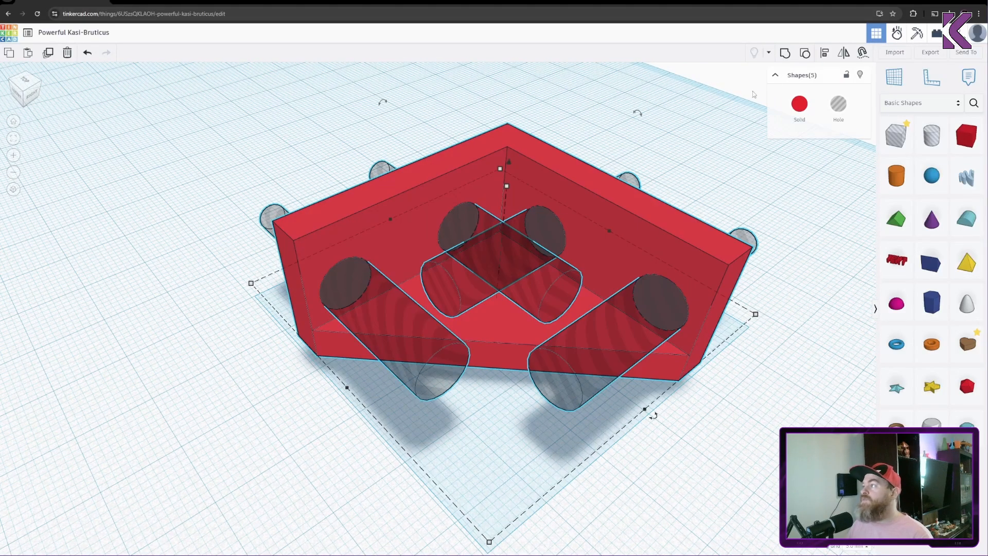
click(785, 53)
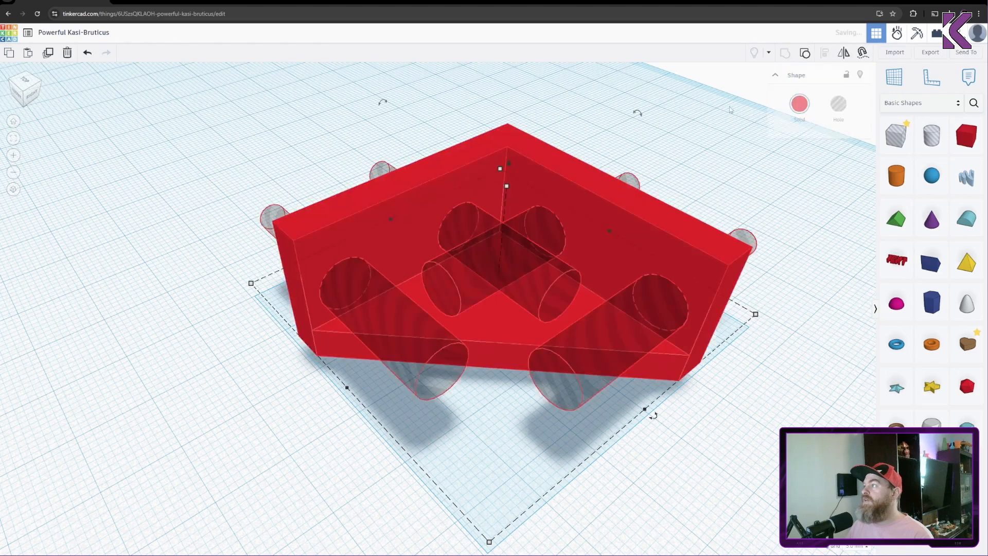
click(728, 153)
Step: Lower the grouped bracket by 2.75 mm onto the workplane
right_drag(671, 250, 566, 251)
click(448, 237)
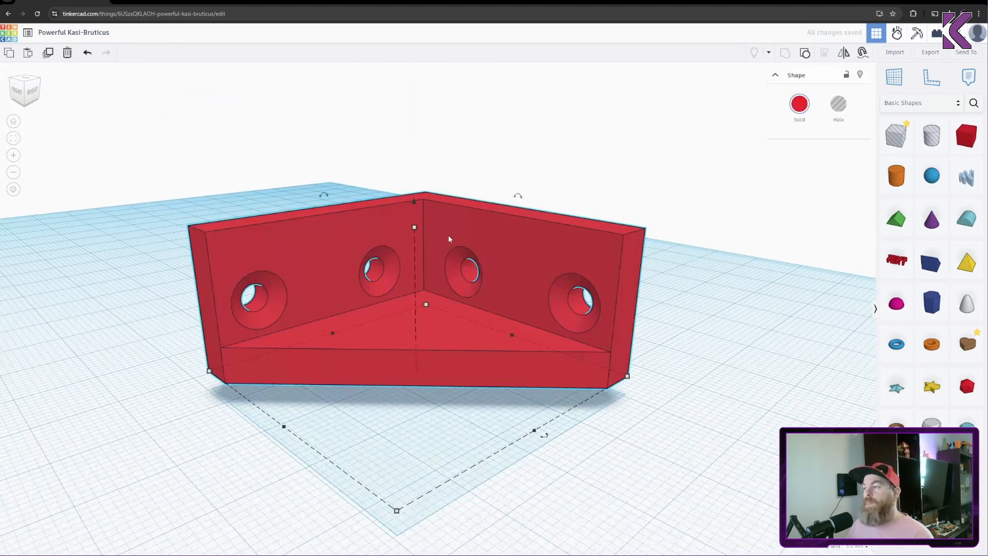
drag(412, 201, 410, 211)
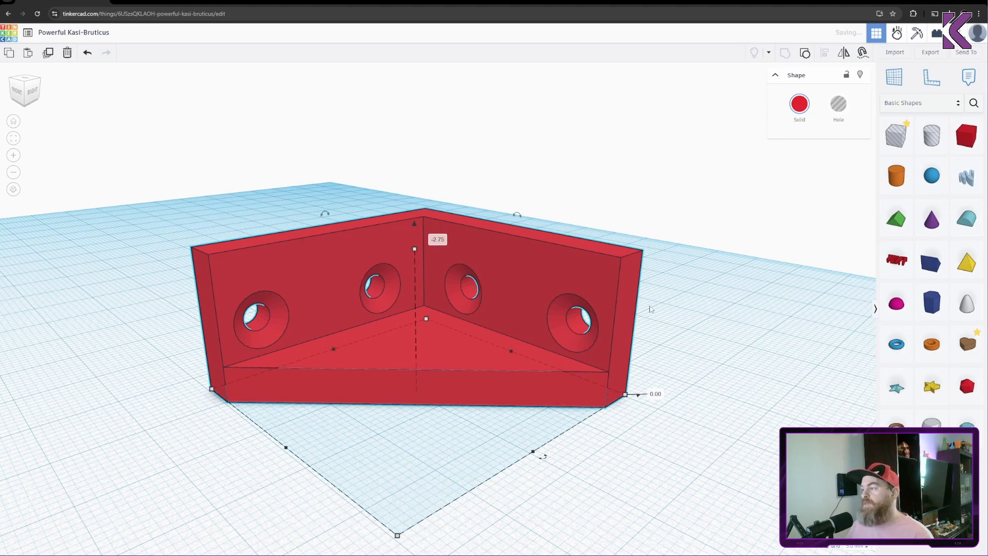
click(672, 388)
right_drag(432, 434, 560, 424)
Step: Move the other bracket from the front corner of the workplane to beside the new bracket and compare the two
scroll(565, 347, down, 6)
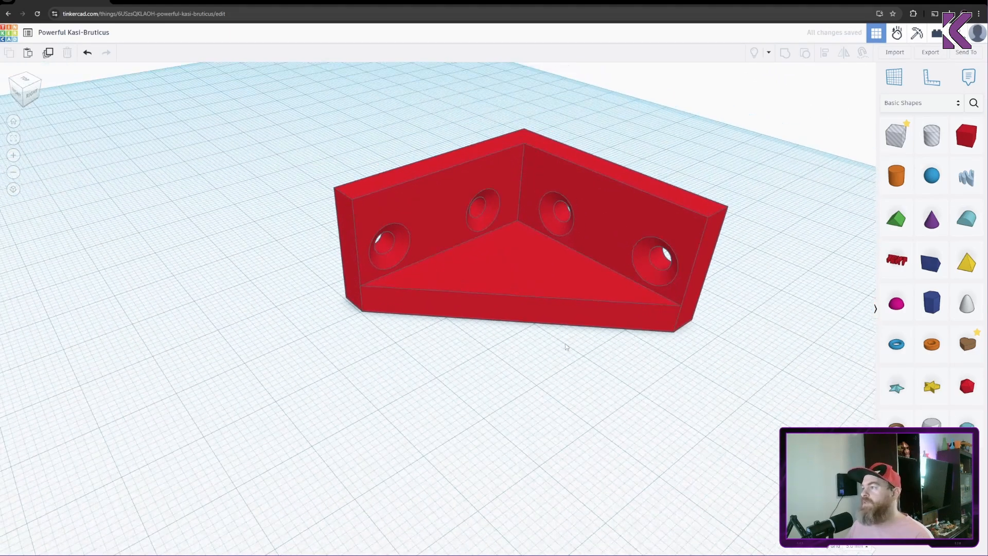
scroll(561, 357, down, 5)
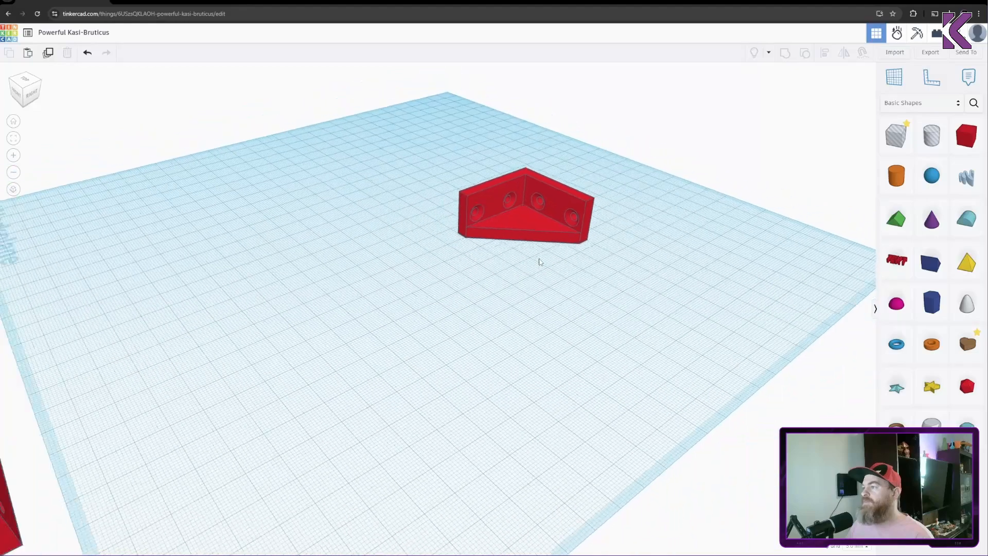
drag(146, 426, 462, 234)
scroll(478, 230, up, 5)
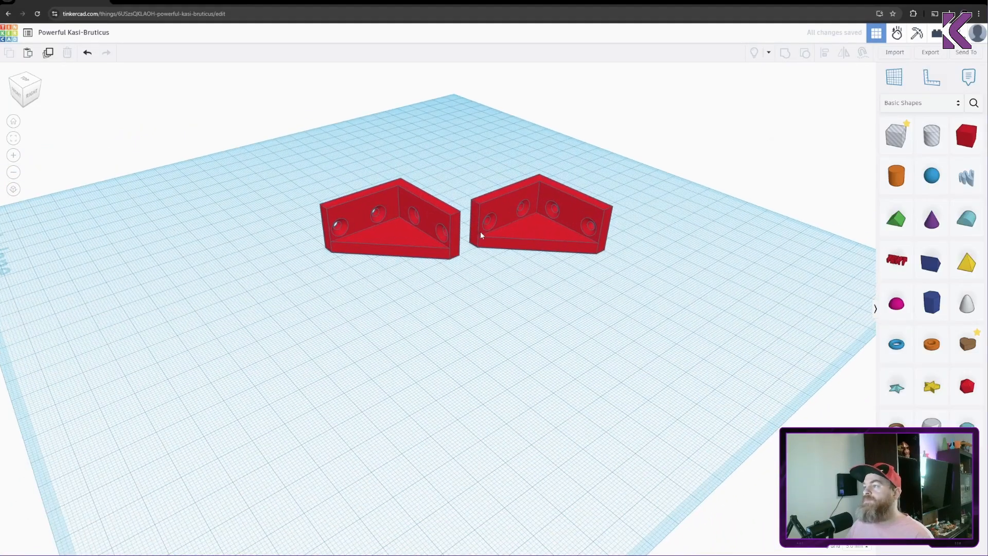
scroll(493, 304, up, 2)
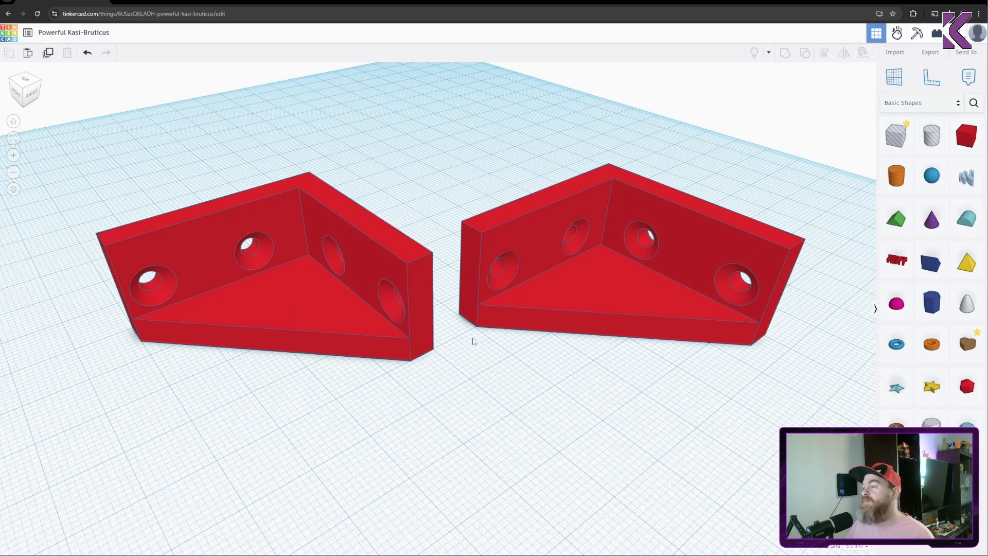
Step: Export only the new bracket, as the selected shape, in STL format for 3D printing
scroll(469, 334, down, 4)
click(535, 303)
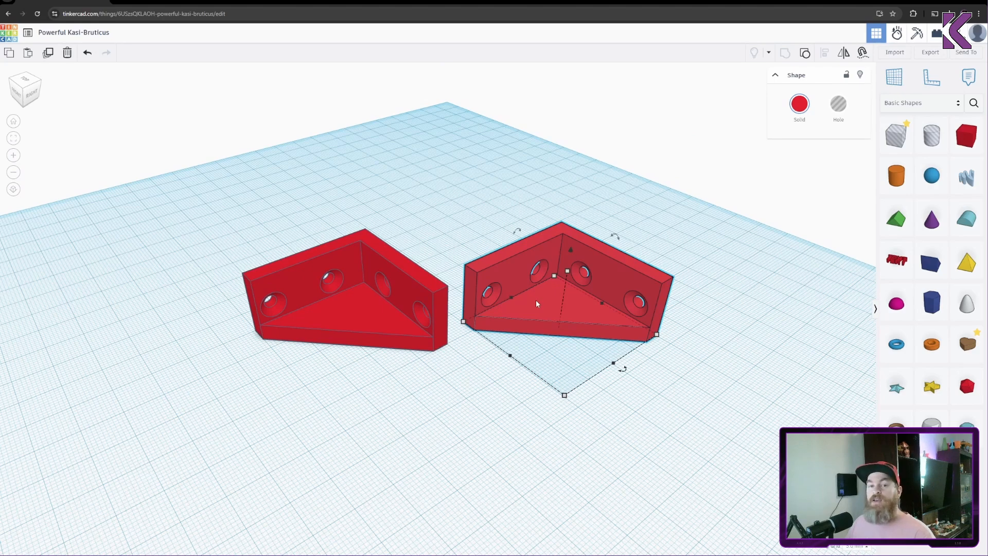
click(931, 52)
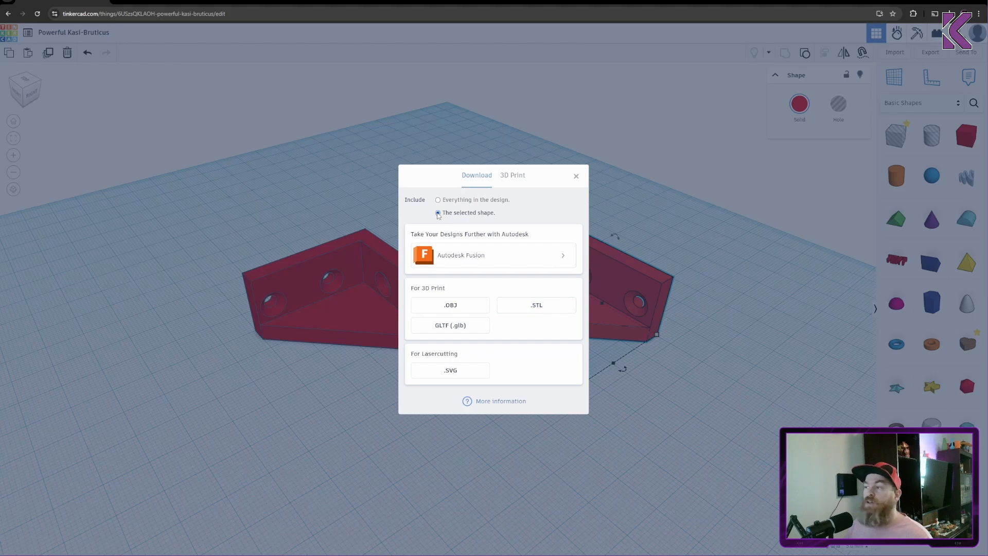
click(532, 308)
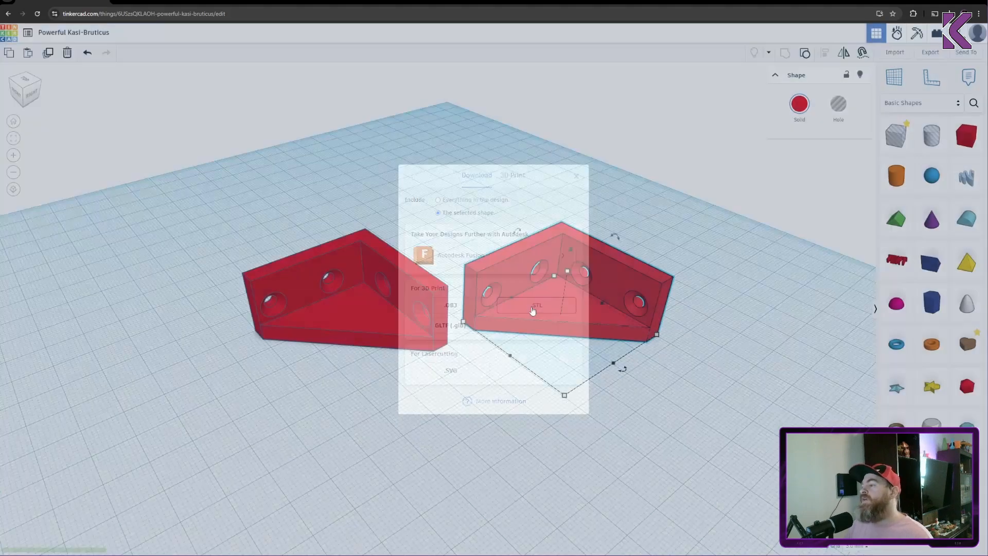